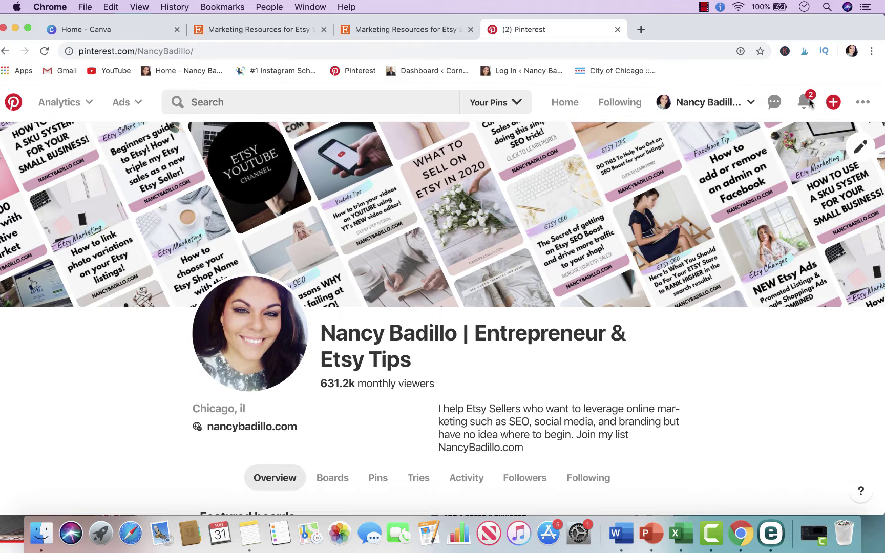
Switch to the Etsy shop page and open the $17.00 wedding photography premade logo listing with flowers above and below the name.
click(407, 30)
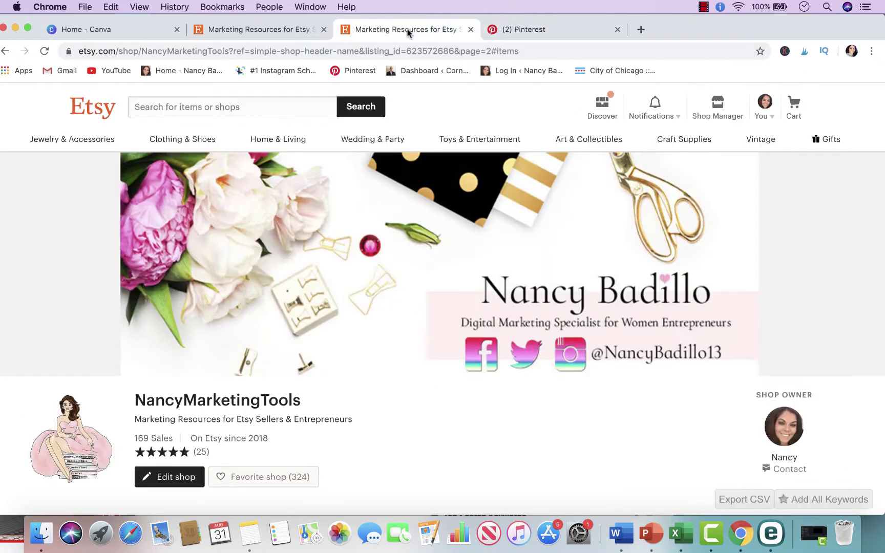
scroll(397, 198, down, 10)
scroll(398, 204, down, 15)
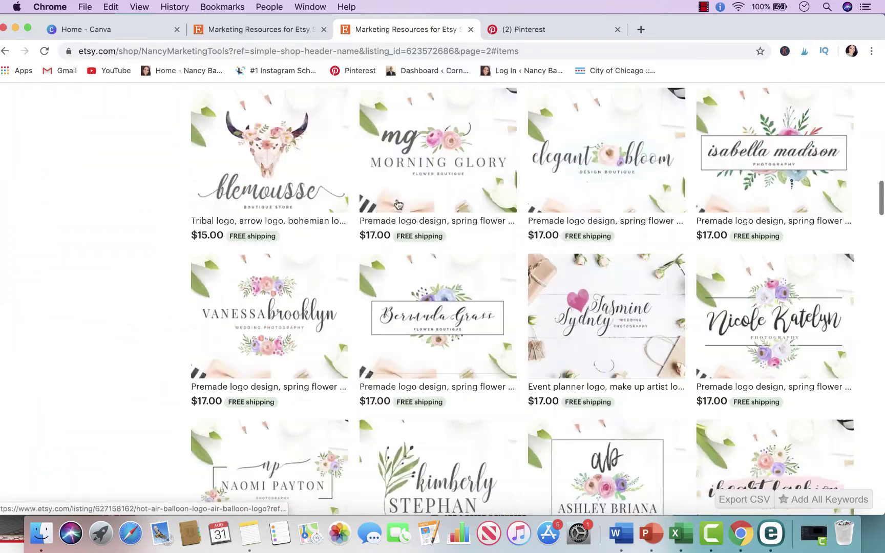
scroll(400, 204, down, 3)
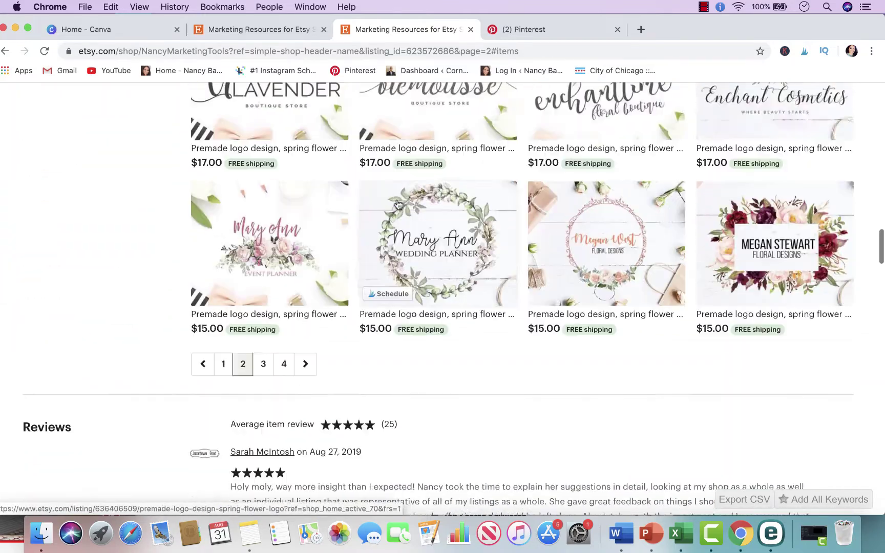
scroll(398, 204, up, 10)
scroll(343, 307, down, 3)
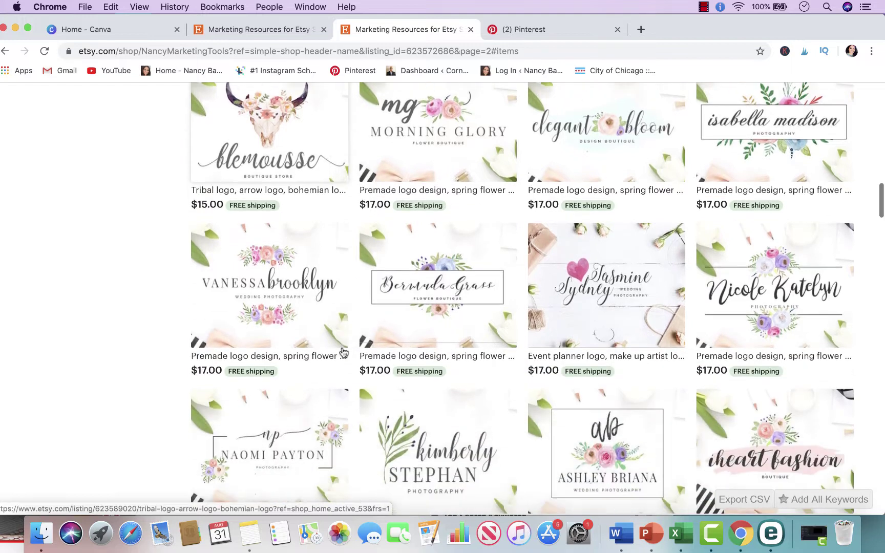
click(262, 302)
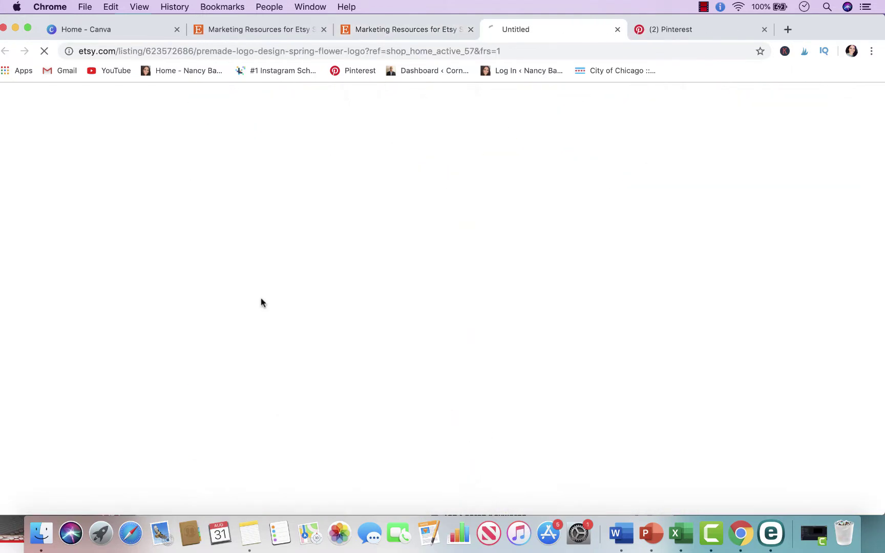
Look through the logo listing's photos from the tulip mockup up to the pink business card mockup.
scroll(261, 302, down, 4)
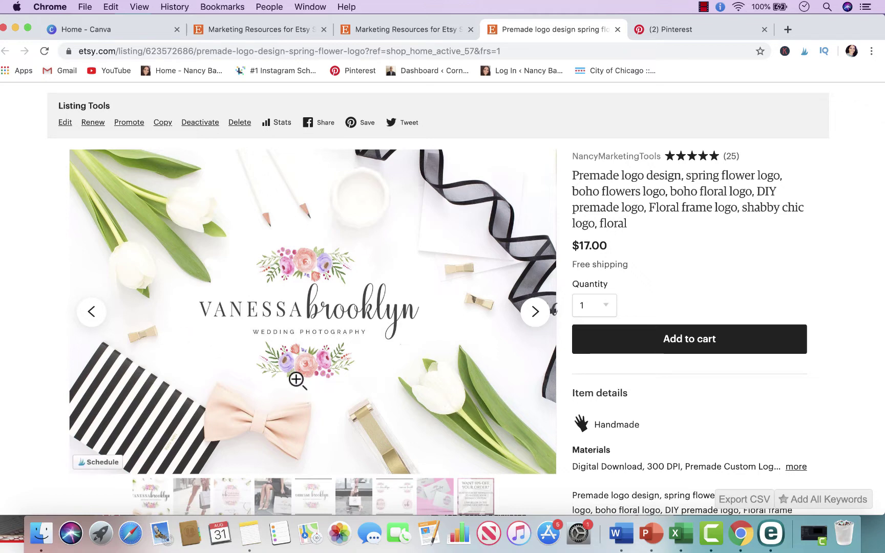
click(536, 312)
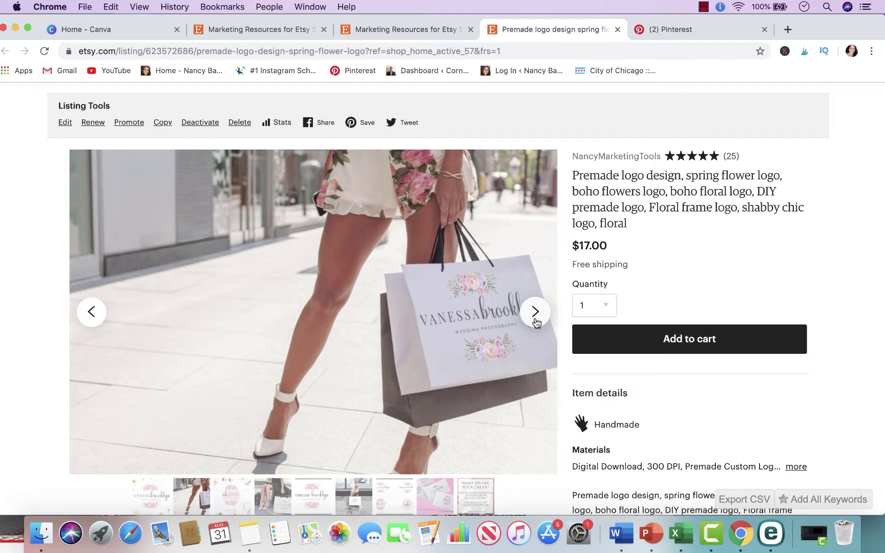
click(536, 313)
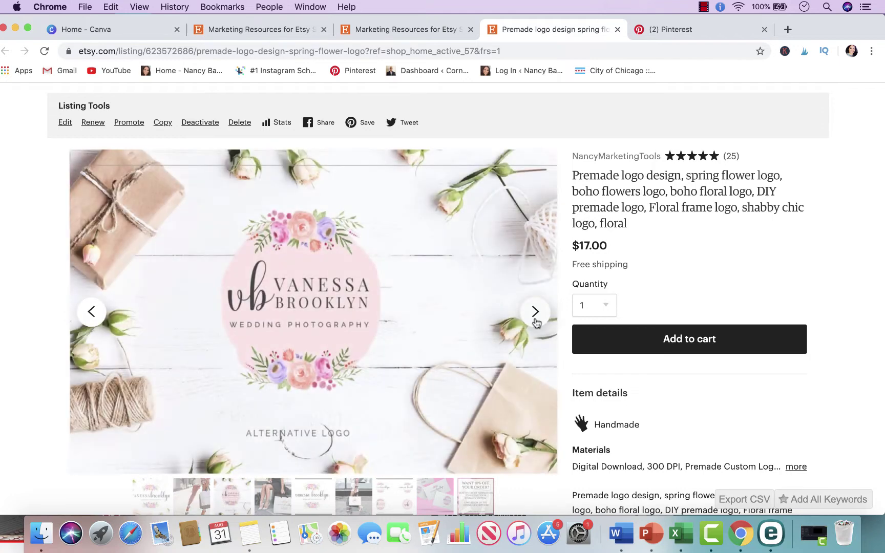
click(535, 319)
click(535, 319)
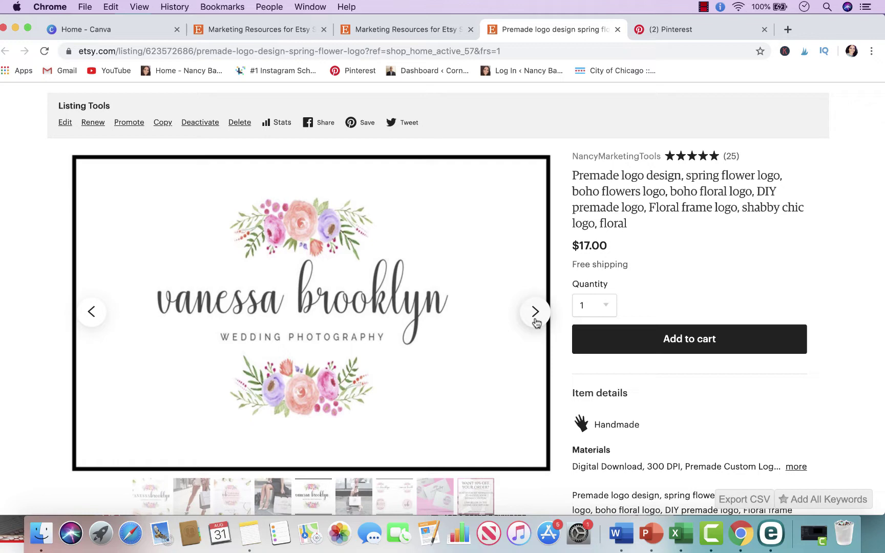
click(534, 318)
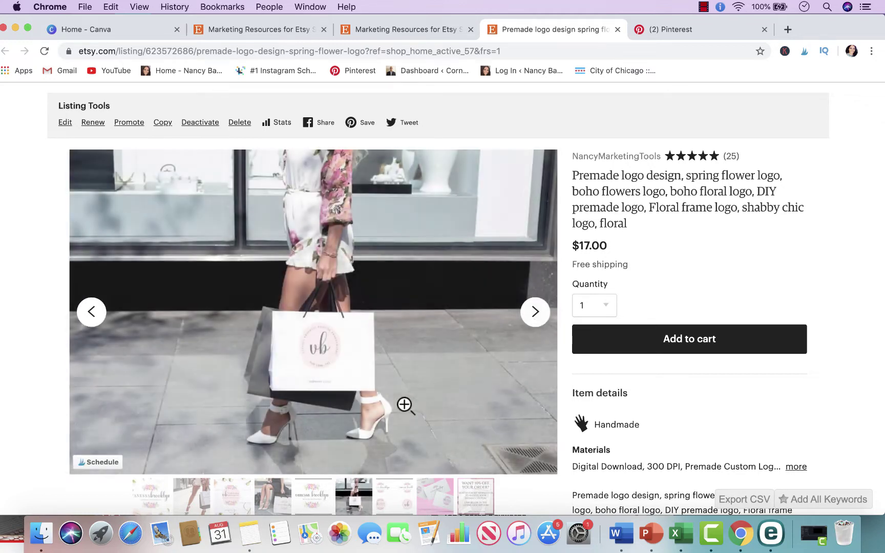
click(535, 312)
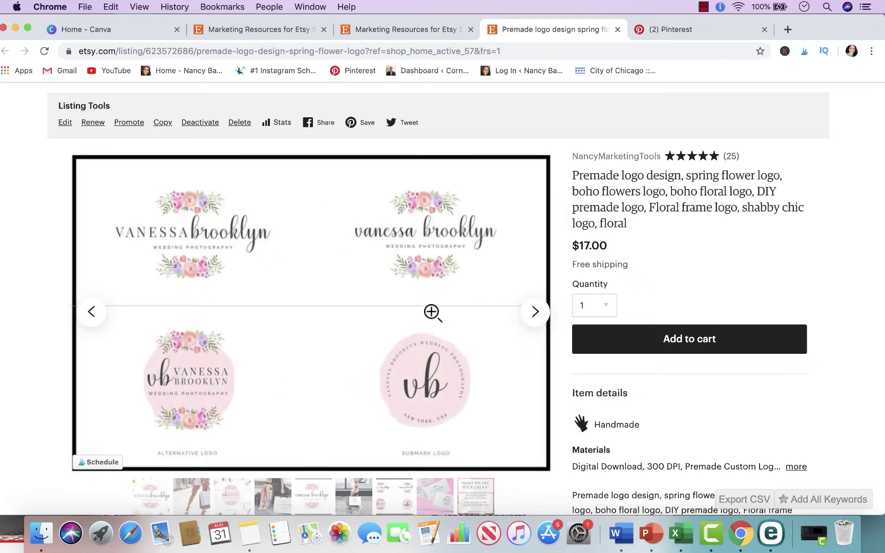
click(535, 312)
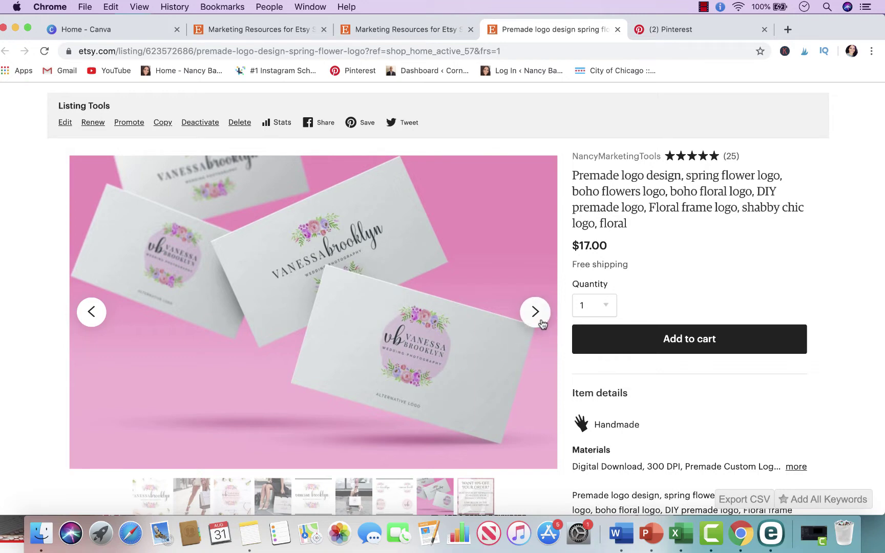
Go back through the listing photos to the first one, the white tulip mockup.
click(93, 314)
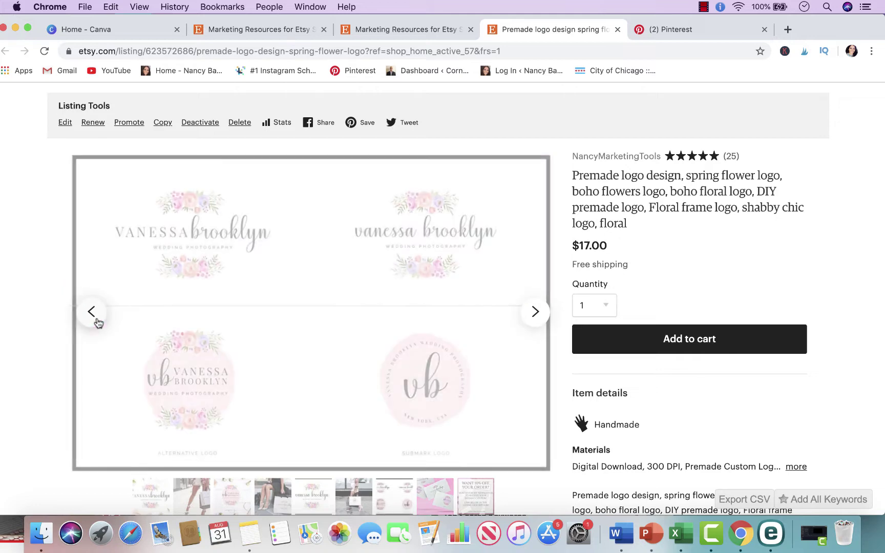
click(96, 319)
click(97, 319)
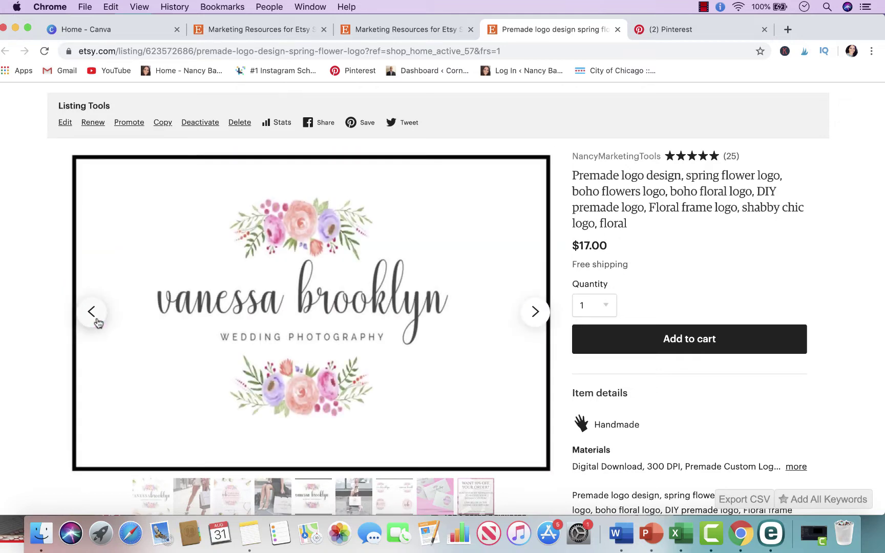
click(96, 318)
click(97, 321)
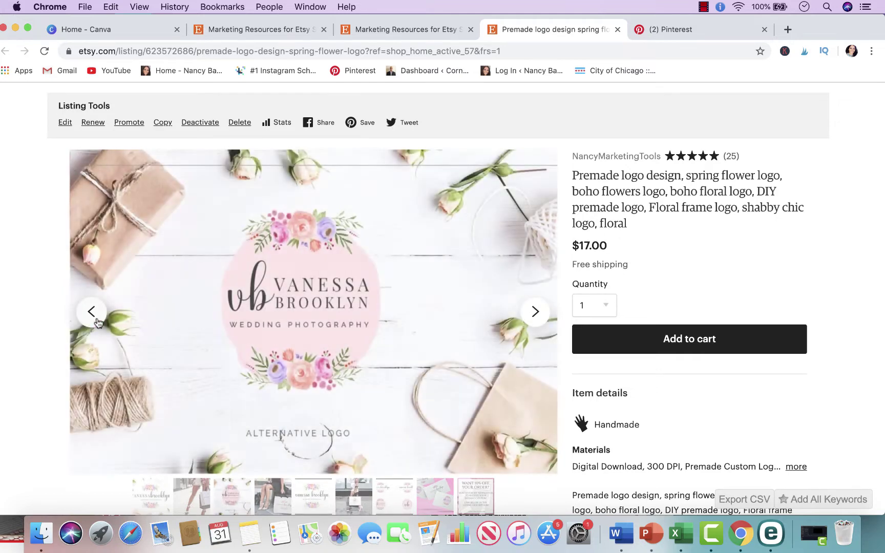
click(97, 322)
click(97, 322)
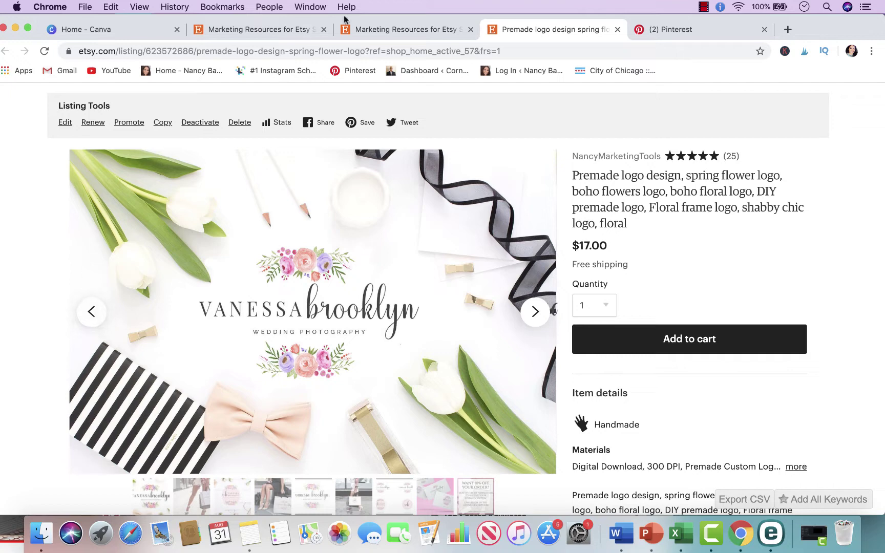
Save the first two listing photos, the white tulip mockup and the walking woman with shopping bags, to the desktop.
drag(748, 20, 604, 20)
drag(261, 247, 789, 51)
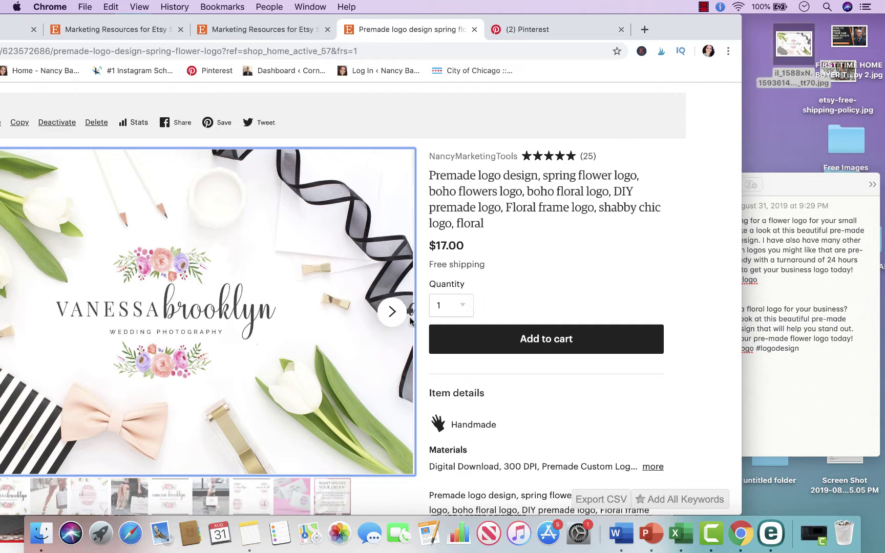
click(391, 313)
click(392, 313)
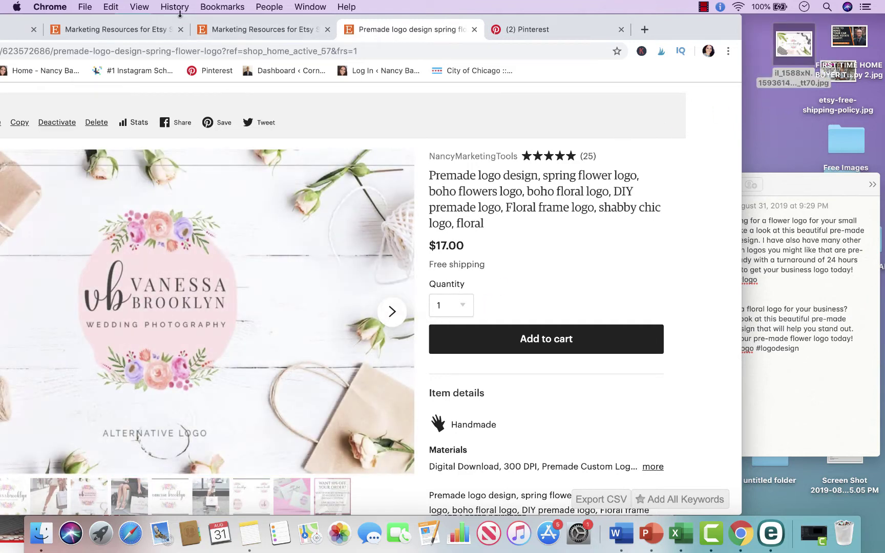
drag(320, 17, 405, 16)
click(49, 312)
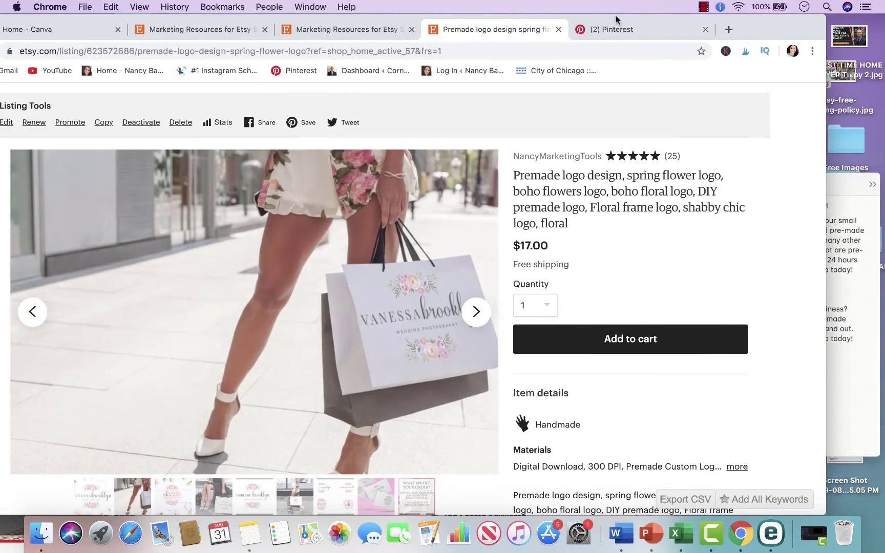
drag(616, 18, 547, 18)
drag(336, 267, 787, 109)
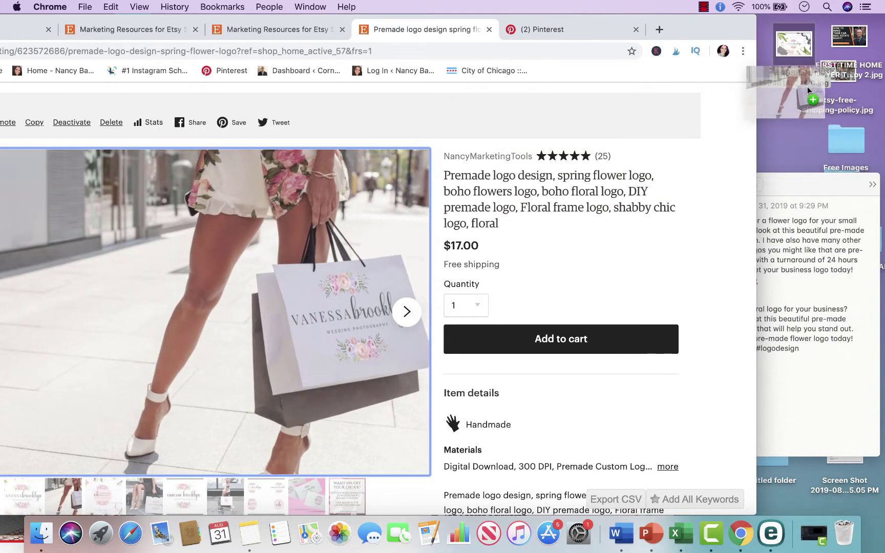
Save the listing photo of the seated woman in black with the logo shopping bag to the desktop.
click(408, 314)
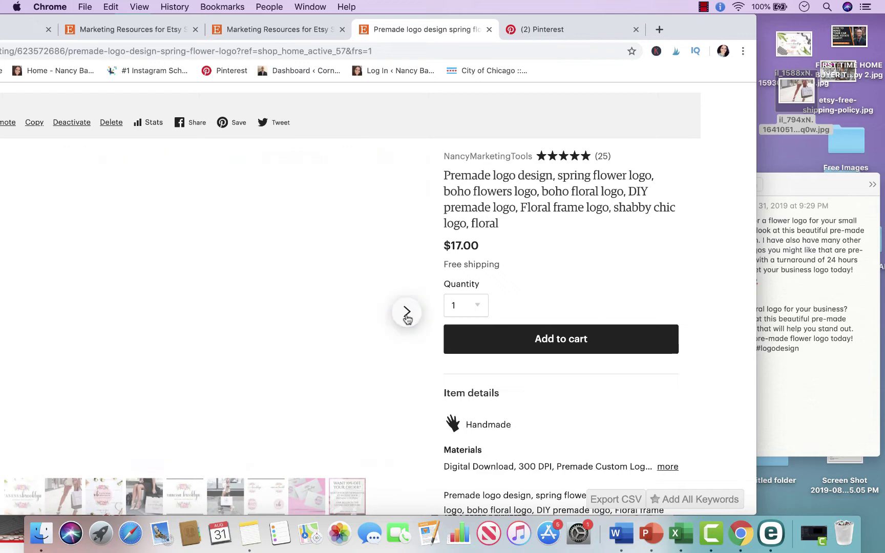
click(407, 313)
drag(281, 302, 696, 50)
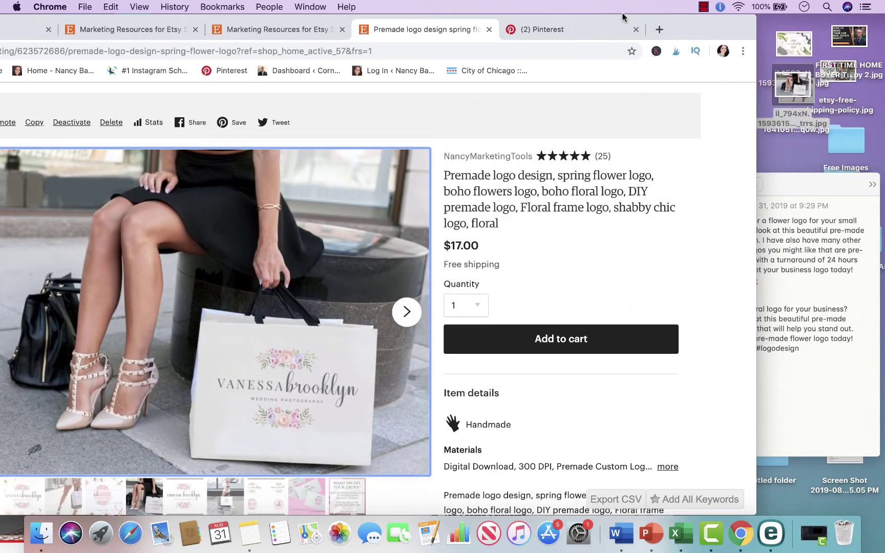
Look through the listing's remaining logo photos and return to the white tulip mockup.
double_click(617, 20)
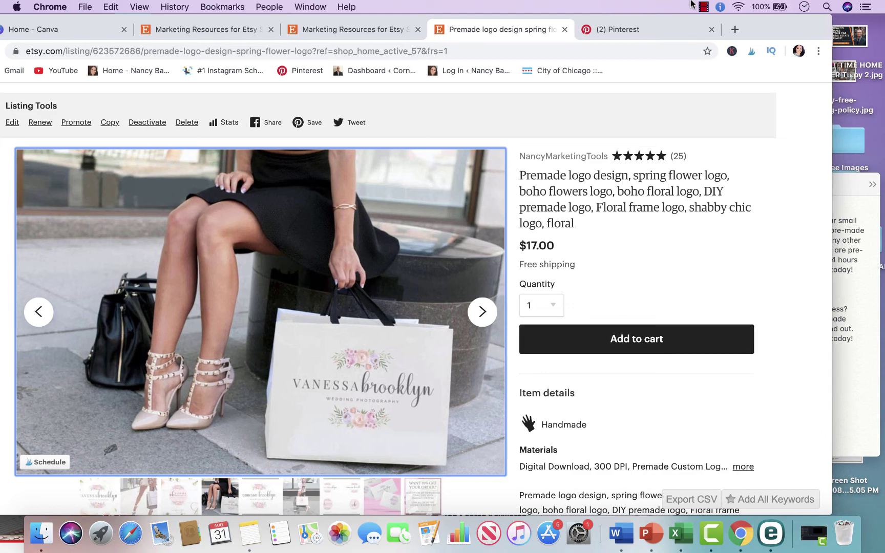
click(480, 312)
click(482, 313)
click(482, 313)
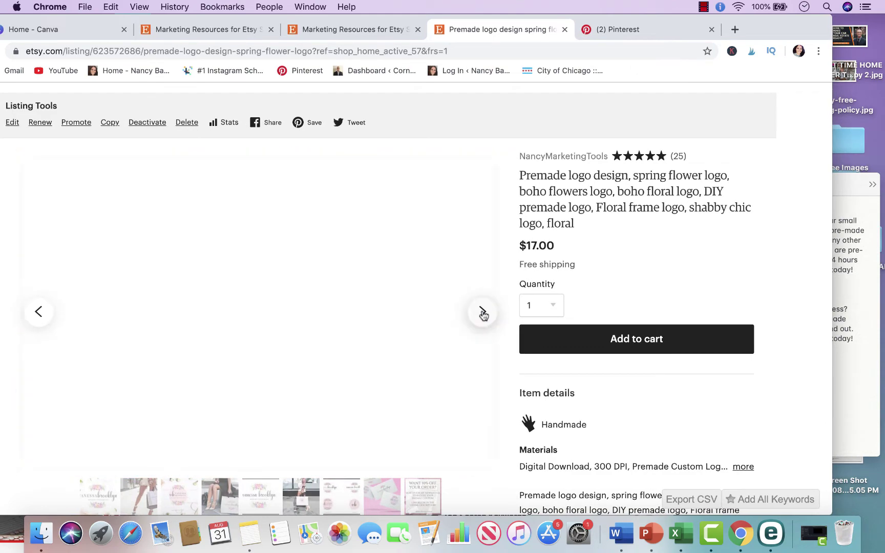
click(41, 320)
click(41, 320)
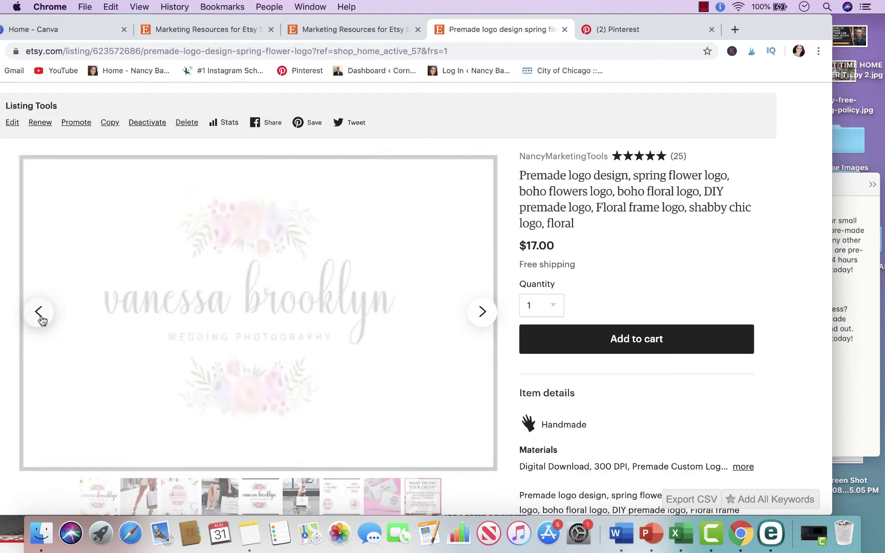
click(41, 320)
click(40, 320)
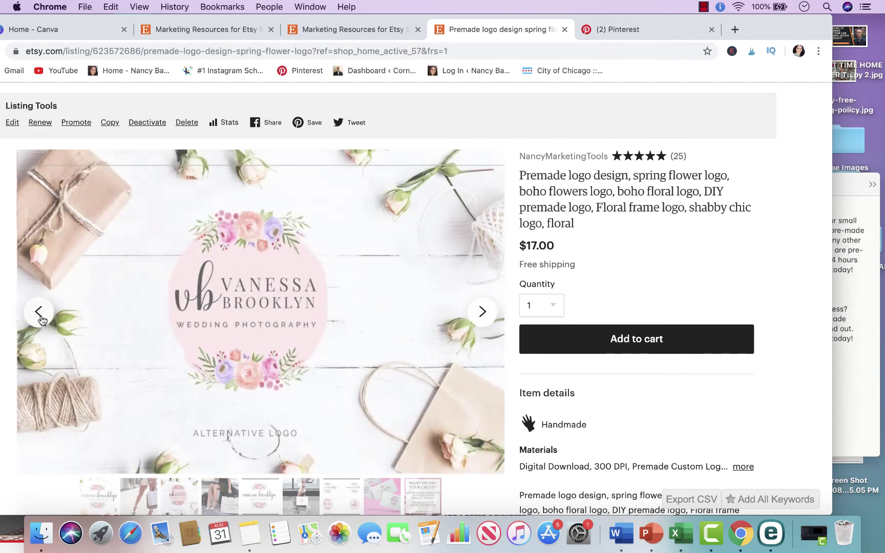
click(41, 320)
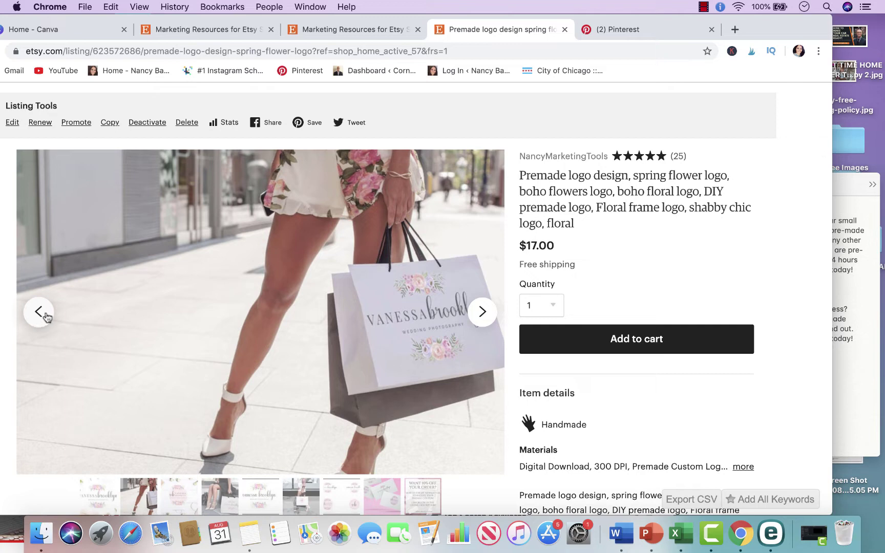
click(41, 315)
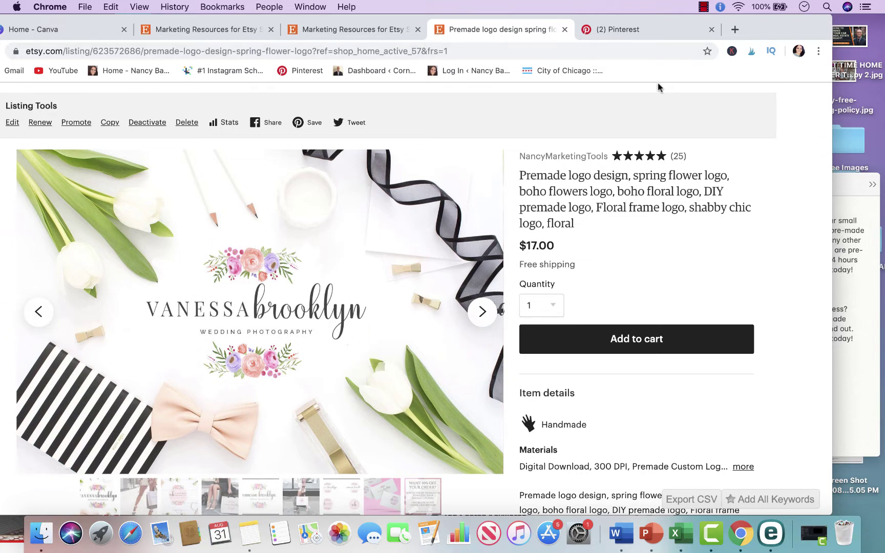
View the saved white tulip mockup from the desktop in Preview, close it and bring the browser window back into full view.
drag(792, 20, 685, 22)
double_click(799, 50)
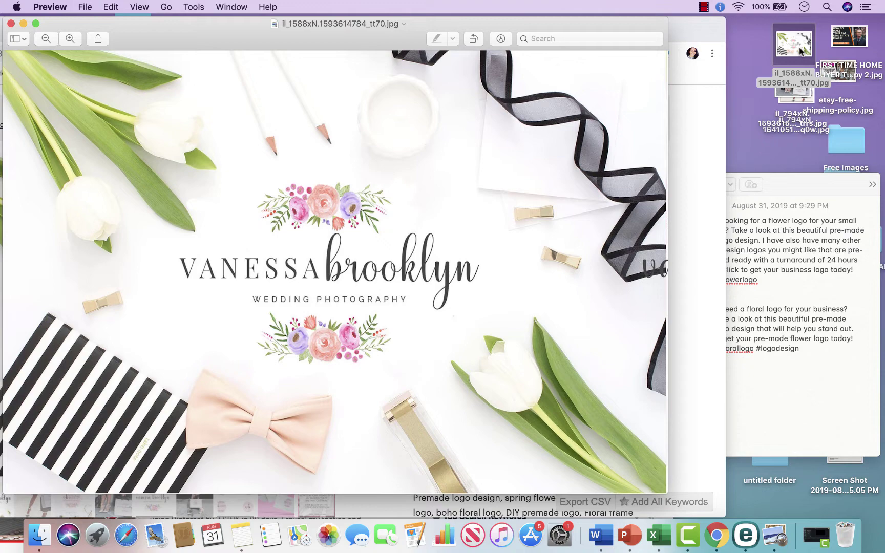
click(10, 23)
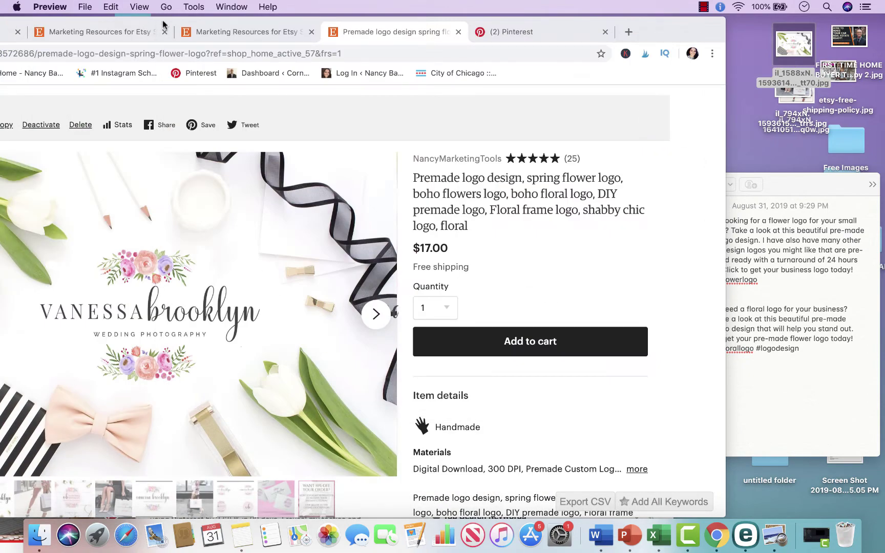
double_click(162, 23)
drag(372, 17, 297, 15)
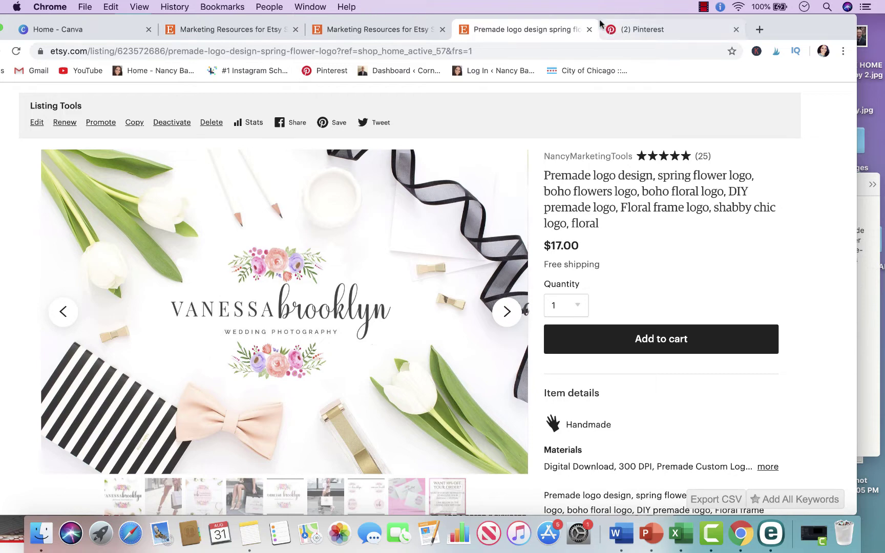
drag(625, 20, 662, 16)
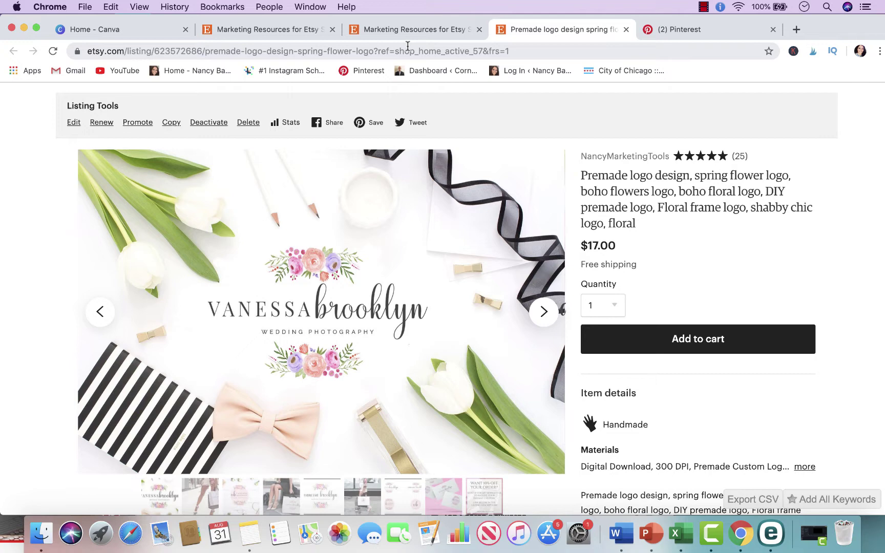
Switch to the Canva home page and create a new design with custom dimensions of 800 × 1200 px.
click(132, 32)
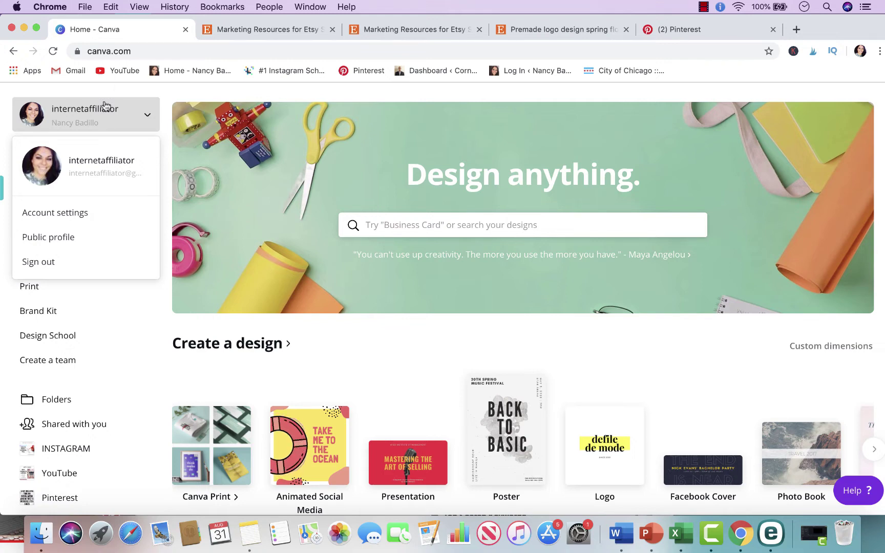
click(162, 324)
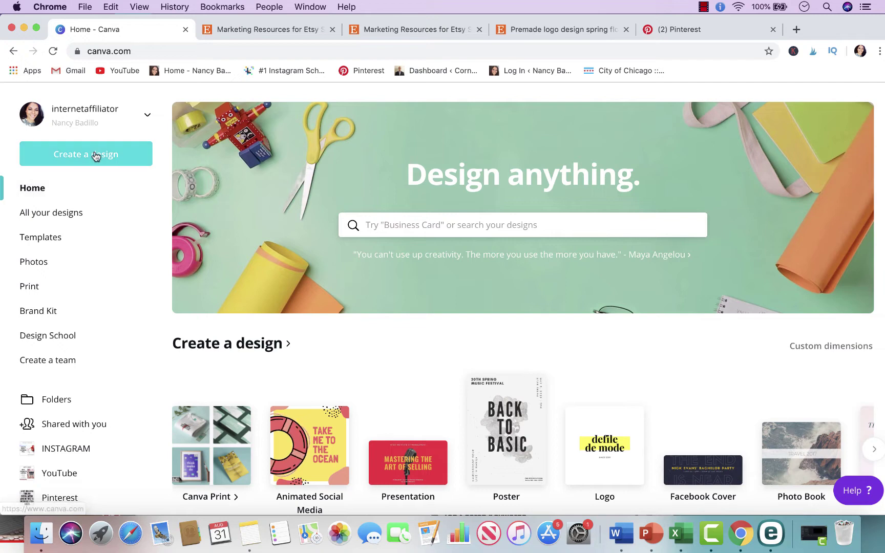
click(115, 154)
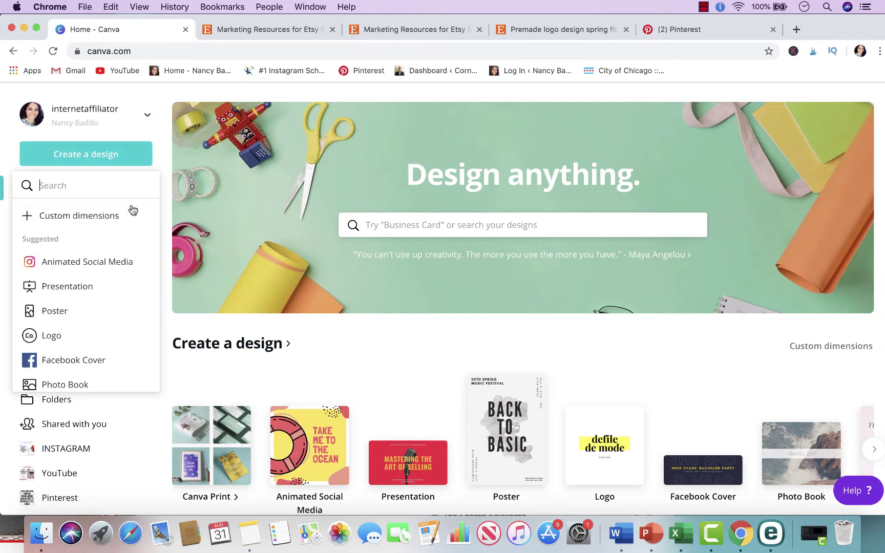
click(64, 221)
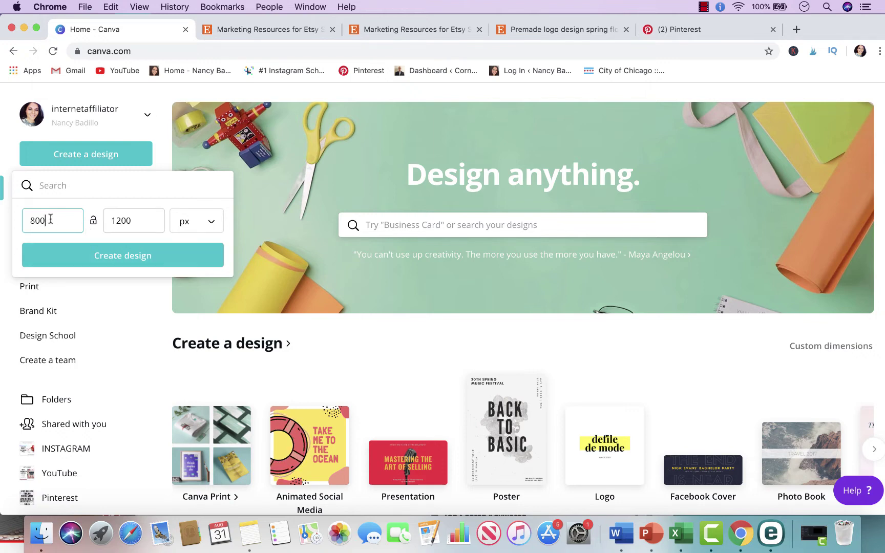
click(156, 255)
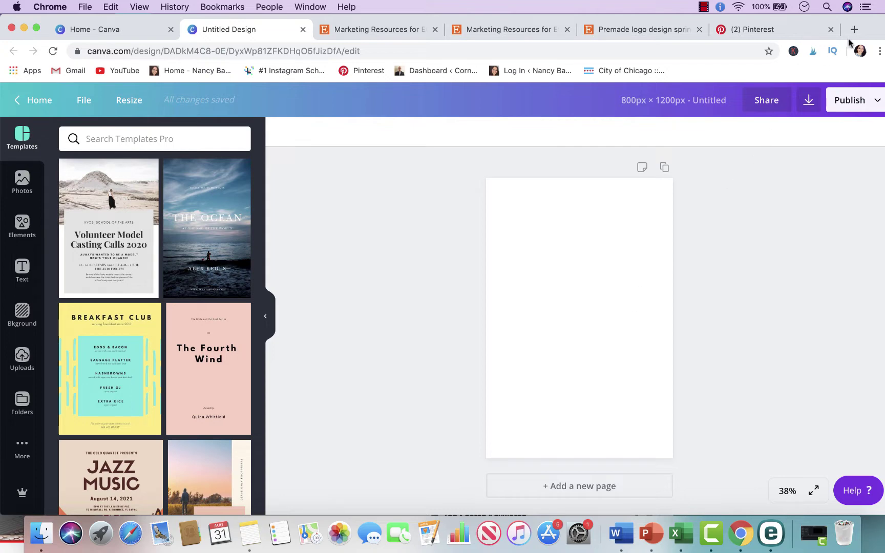
Add the saved white tulip logo mockup from the desktop to the blank page and move it to the page's upper edge.
drag(856, 28, 729, 25)
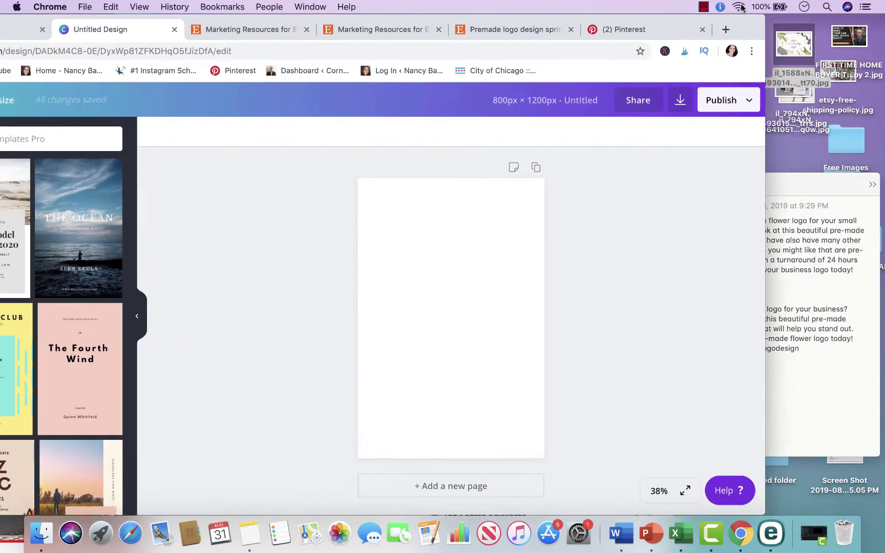
drag(802, 45, 472, 203)
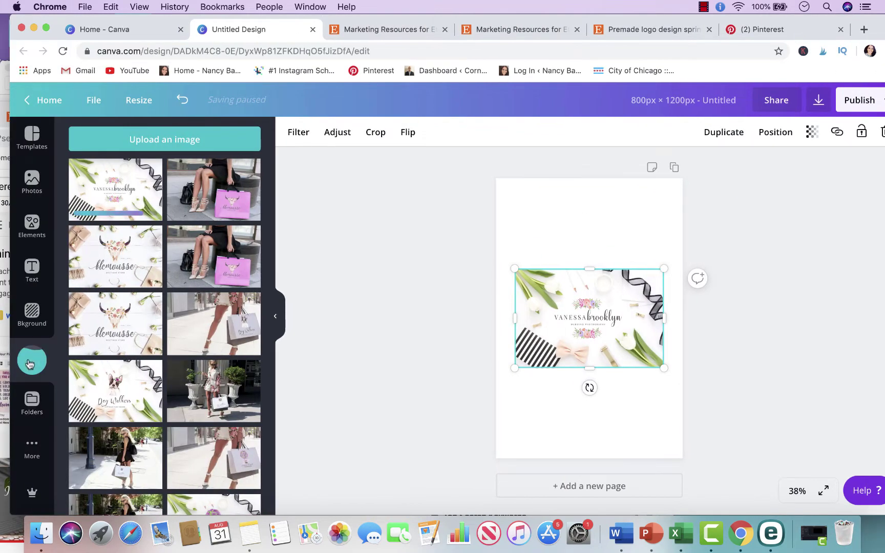
drag(616, 316, 595, 230)
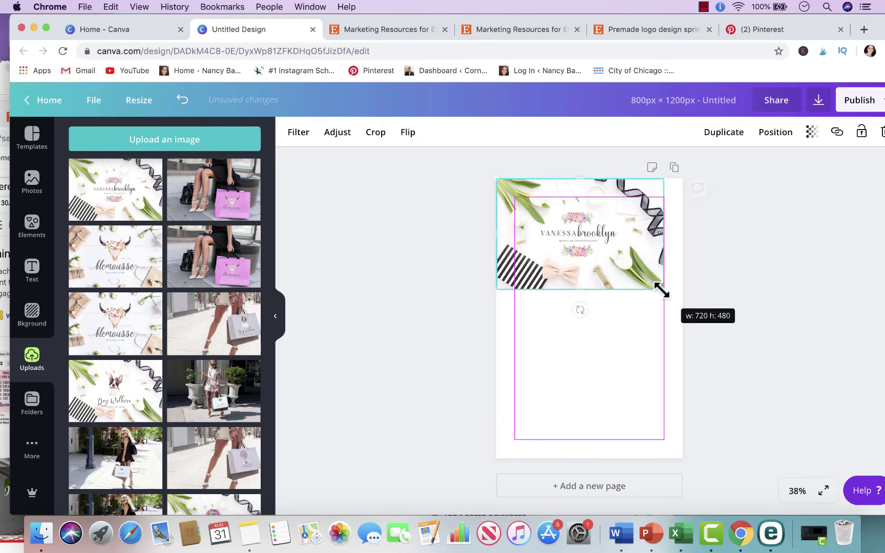
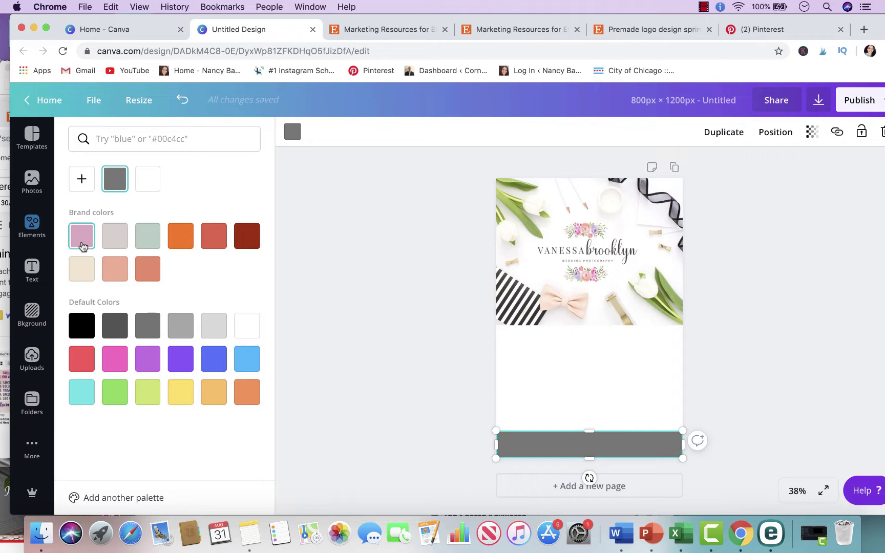
Recolor the gray bar along the page's lower edge with the pink brand color.
click(82, 246)
click(357, 391)
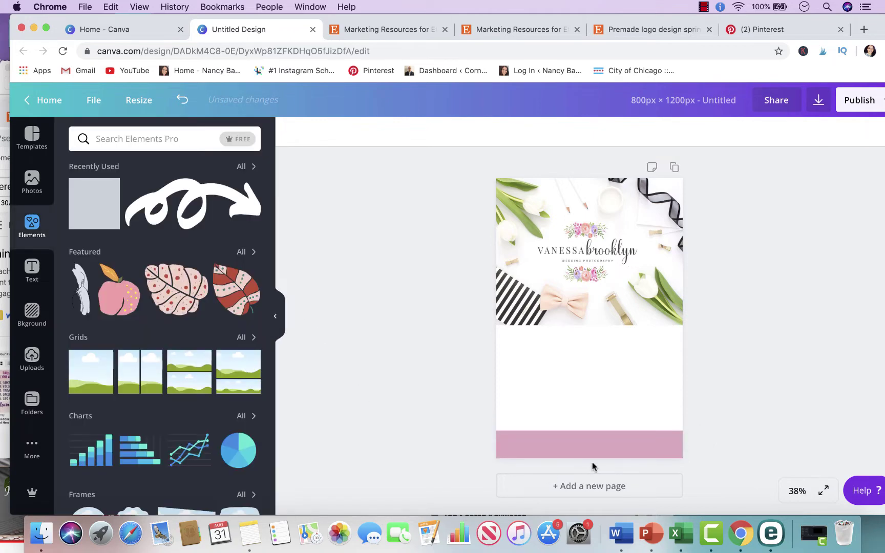
Copy the shop address etsy.com/shop/NancyMarketingTools from the URL of the open Etsy shop page.
click(372, 32)
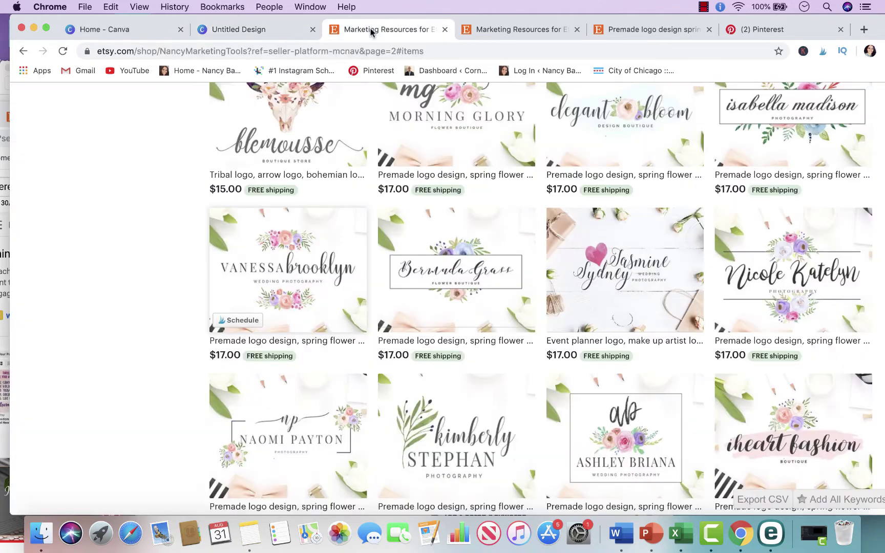
click(237, 50)
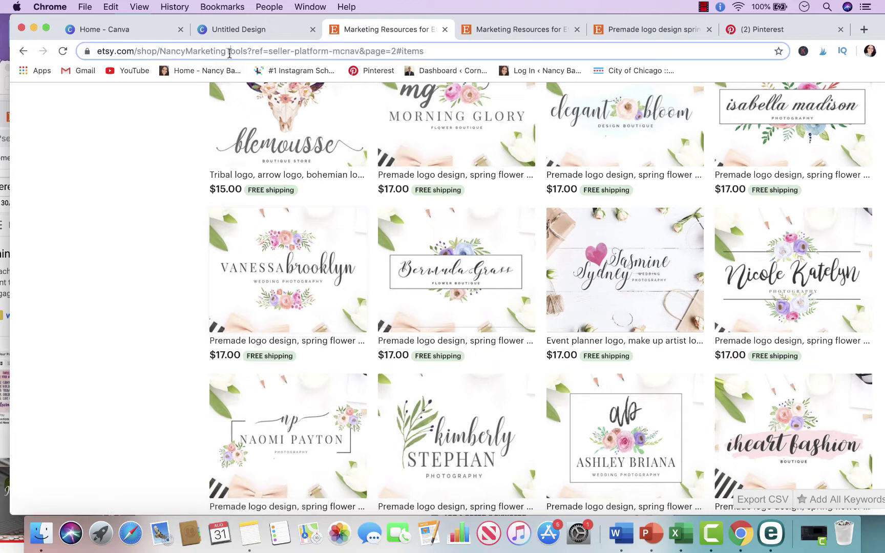
click(248, 53)
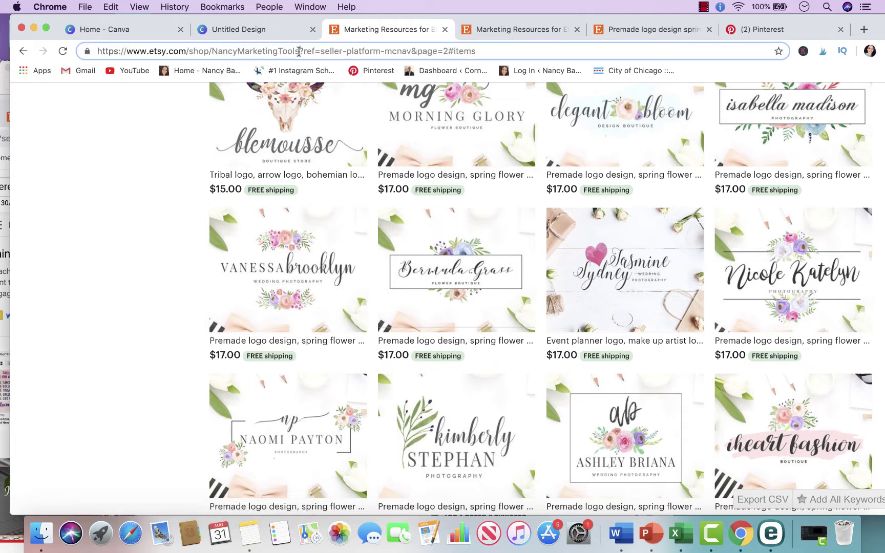
drag(299, 51, 148, 52)
key(super+c)
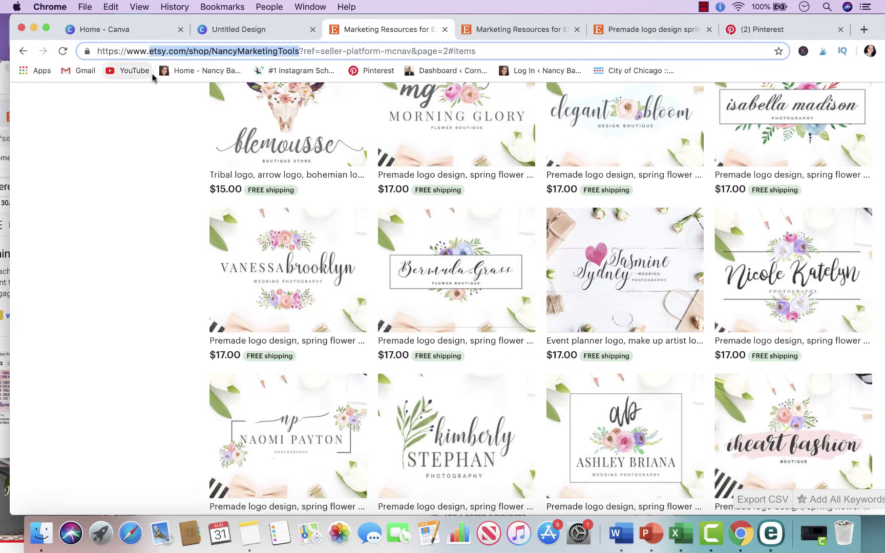
Return to the Canva design and add a heading containing the copied shop address.
click(256, 29)
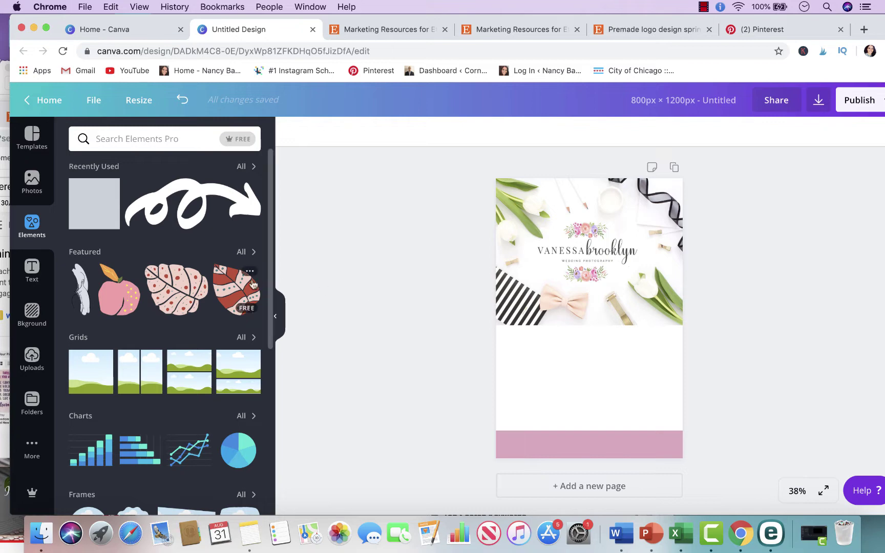
click(31, 270)
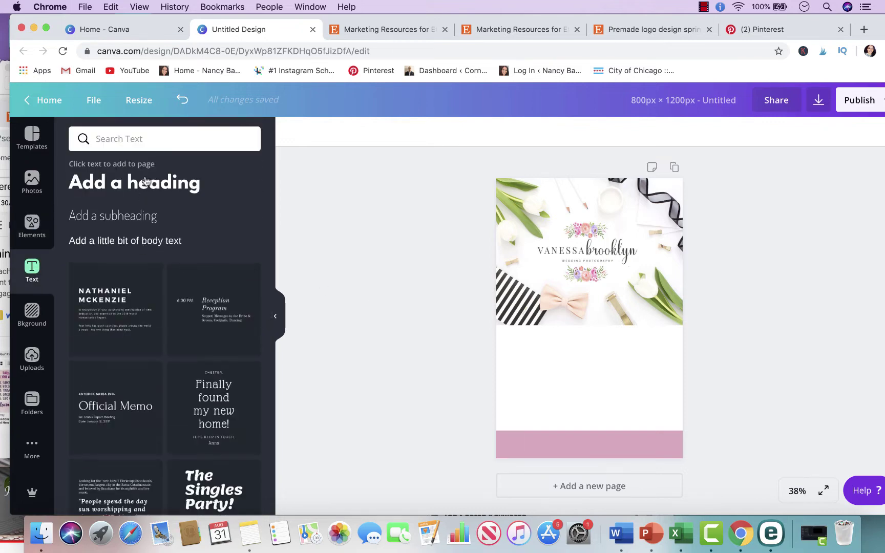
click(142, 182)
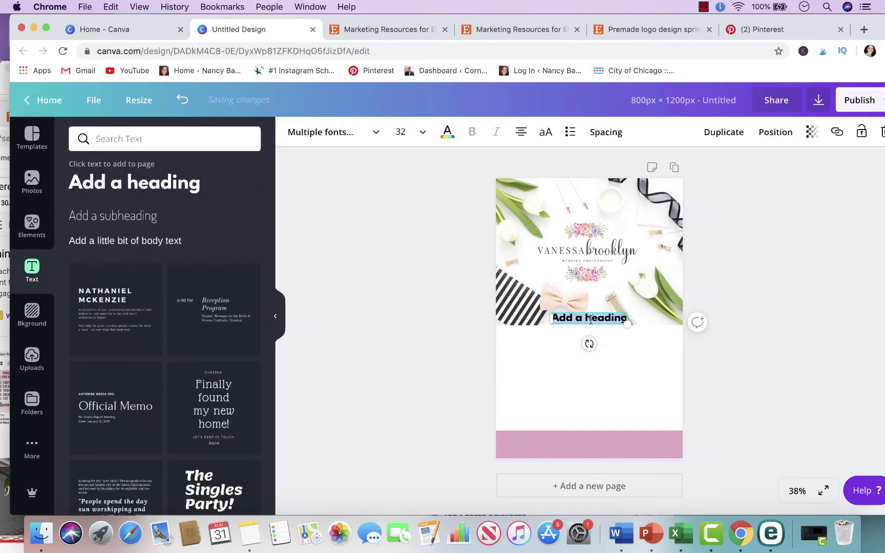
key(super+v)
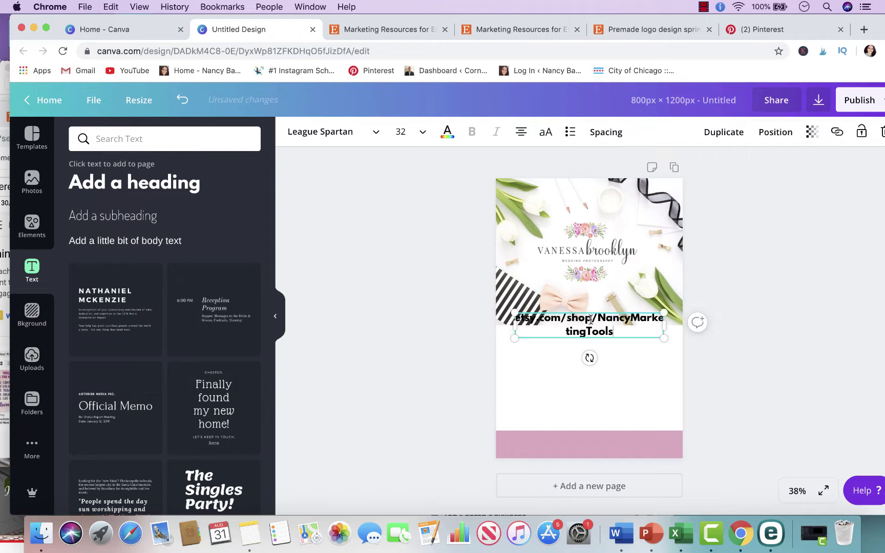
Set the shop address text to font size 25 and place it on one line centered over the pink bar.
drag(617, 332, 519, 321)
click(401, 129)
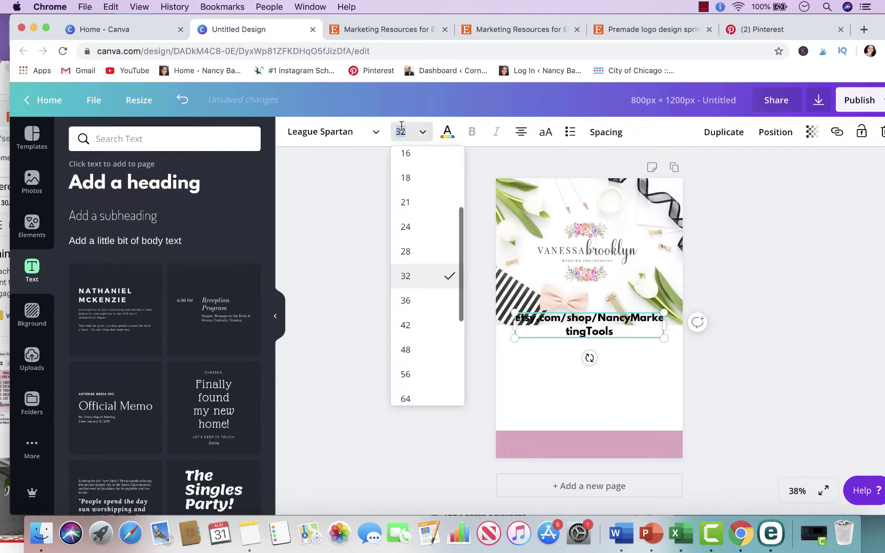
text(15)
key(Return)
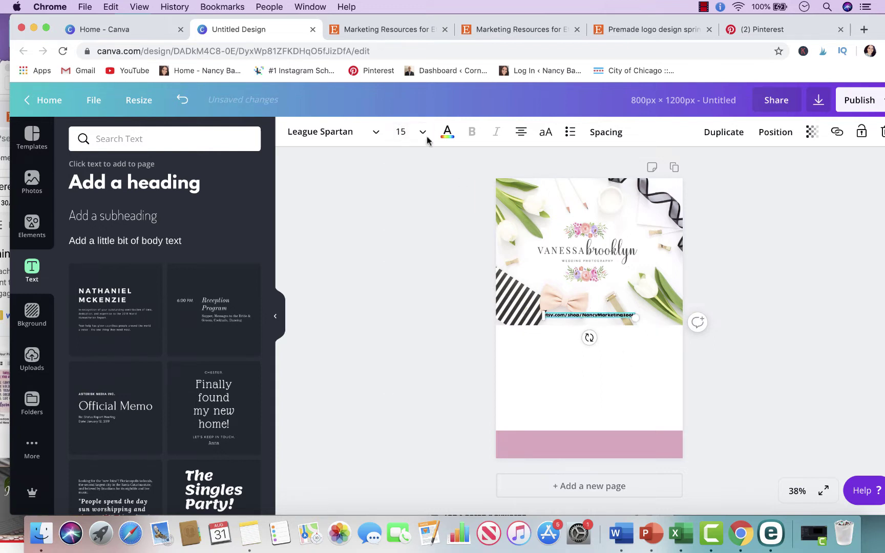
click(404, 132)
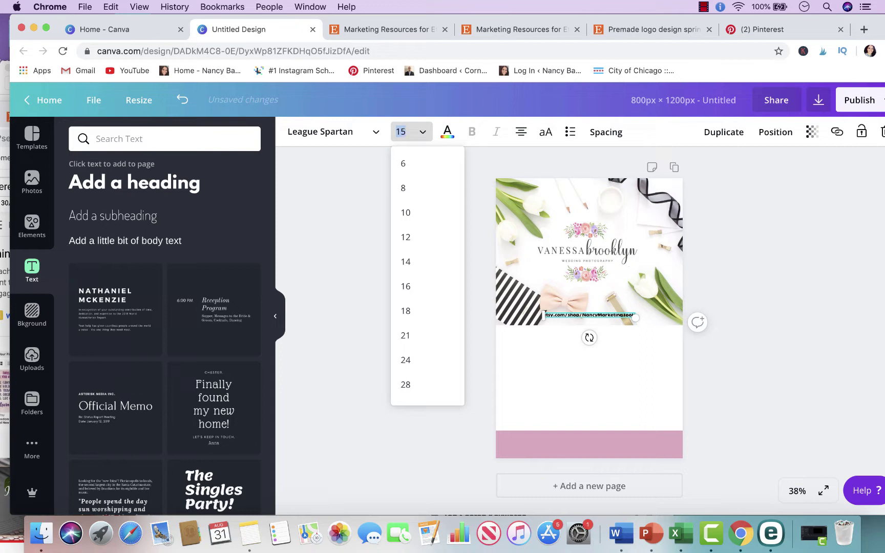
text(20)
key(Return)
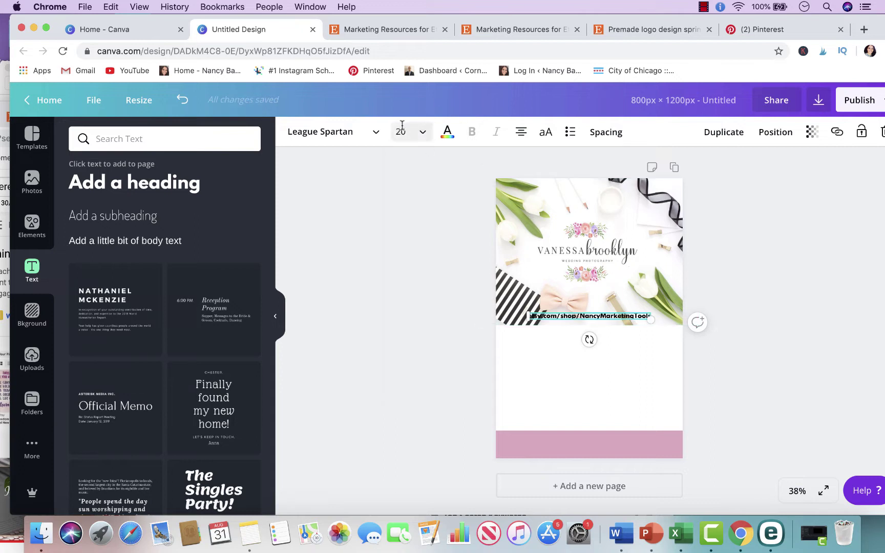
click(402, 130)
text(25)
key(Return)
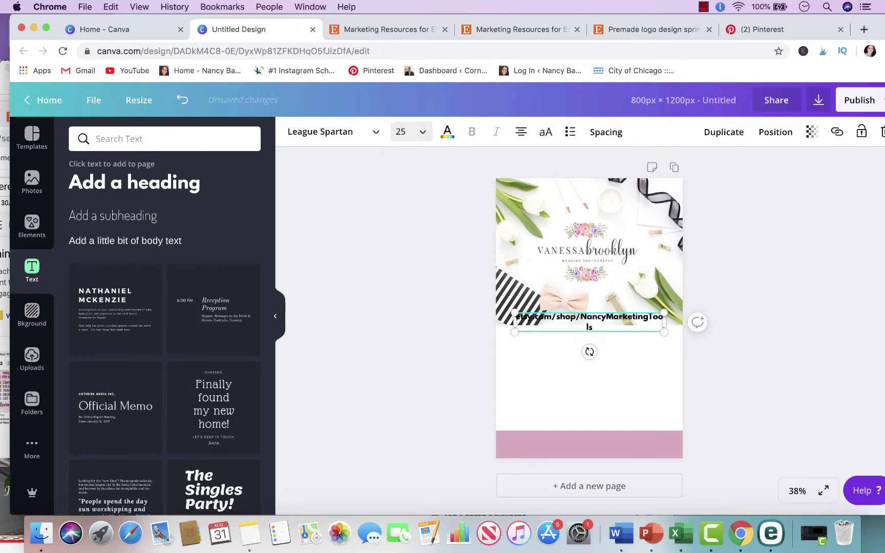
drag(664, 322, 634, 441)
click(776, 379)
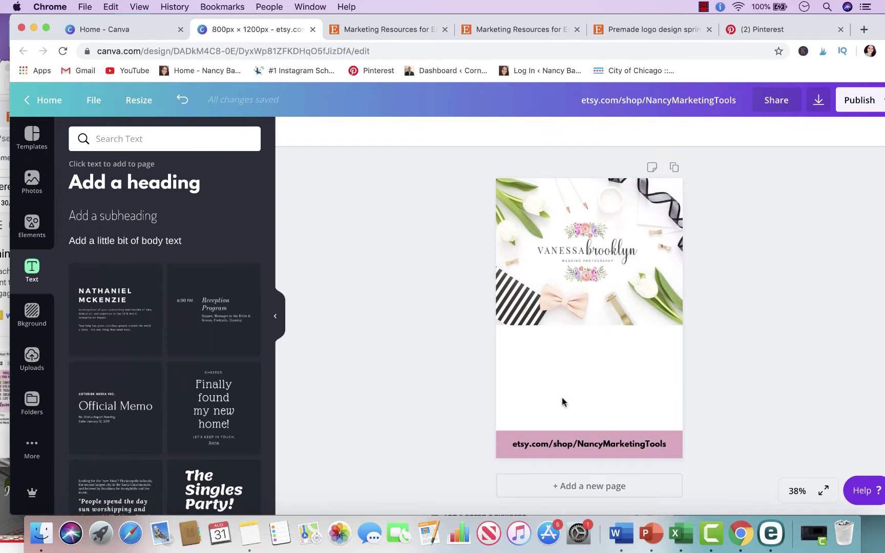
Add another heading in the white area below the mockup photo reading "Pre-made Floral Logo!".
click(105, 183)
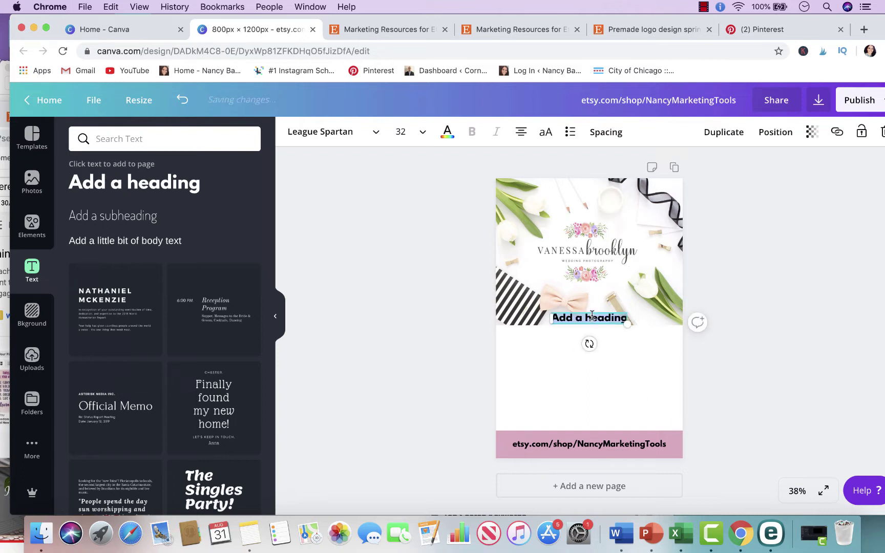
drag(593, 312, 590, 352)
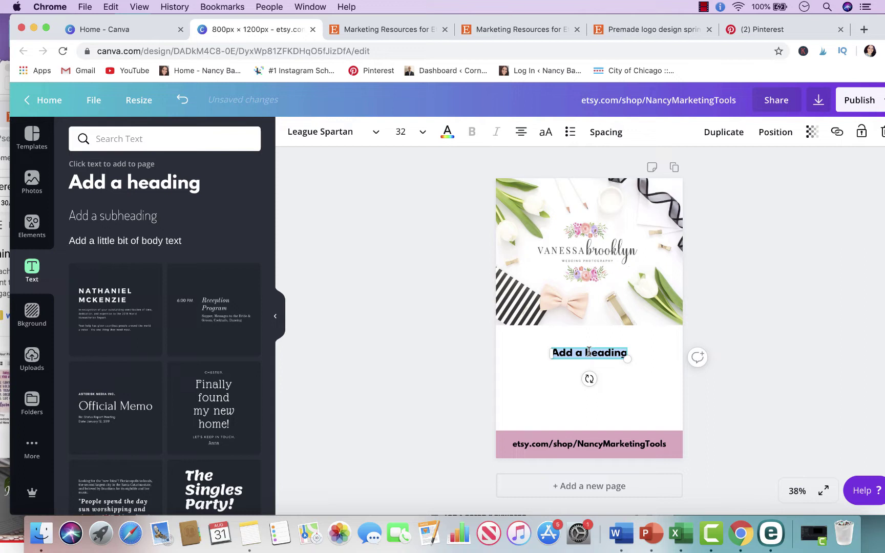
text(P)
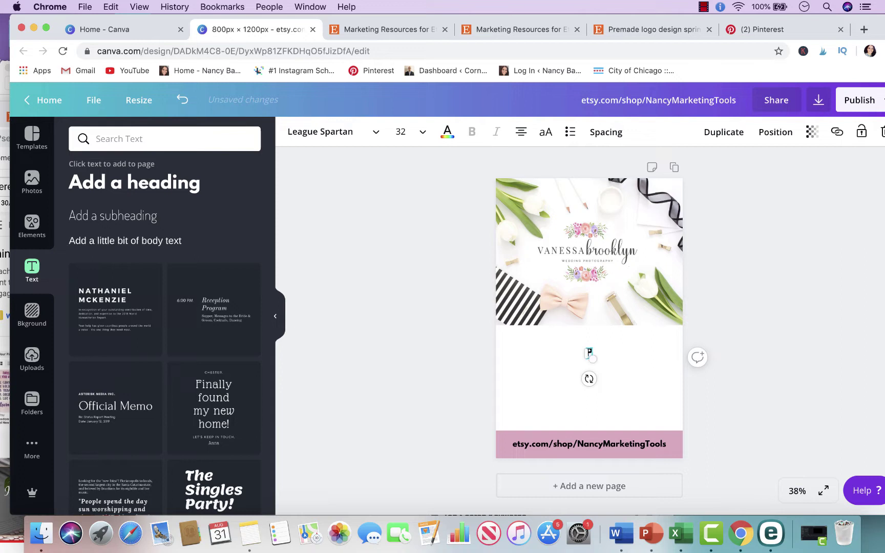
text(re-made floral)
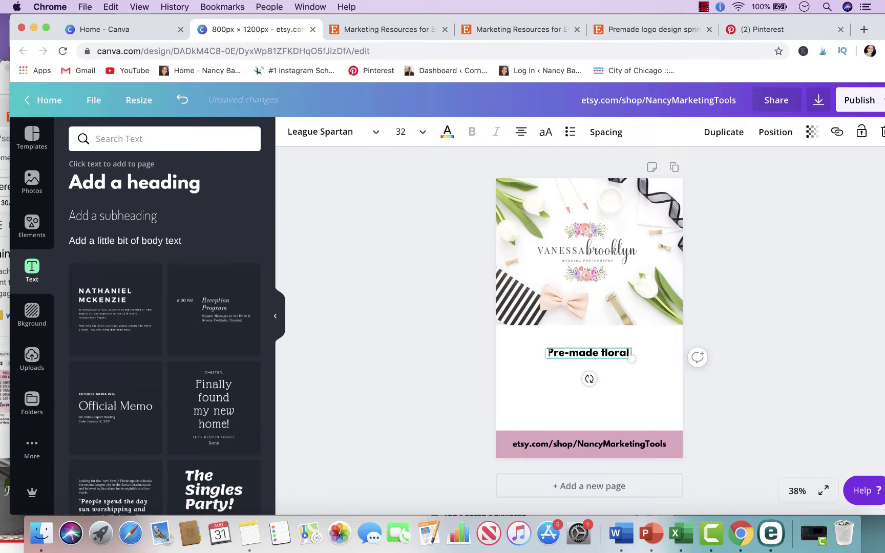
key(BackSpace)
key(BackSpace)
key(BackSpace)
key(BackSpace)
key(BackSpace)
key(BackSpace)
key(BackSpace)
text(F)
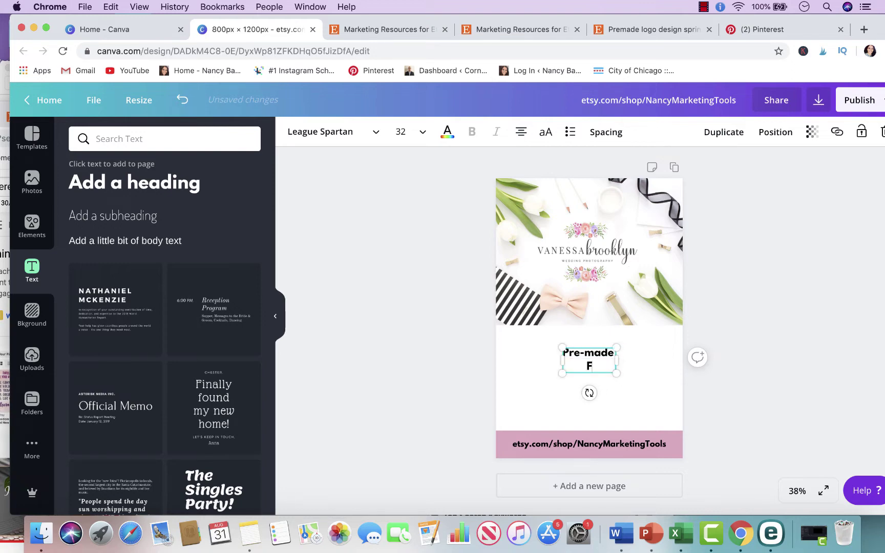
text(loral Logo)
Enlarge the "Pre-made Floral Logo!" heading to the full page width, about size 96.9, and position it between the photo and the pink bar.
drag(619, 366, 617, 365)
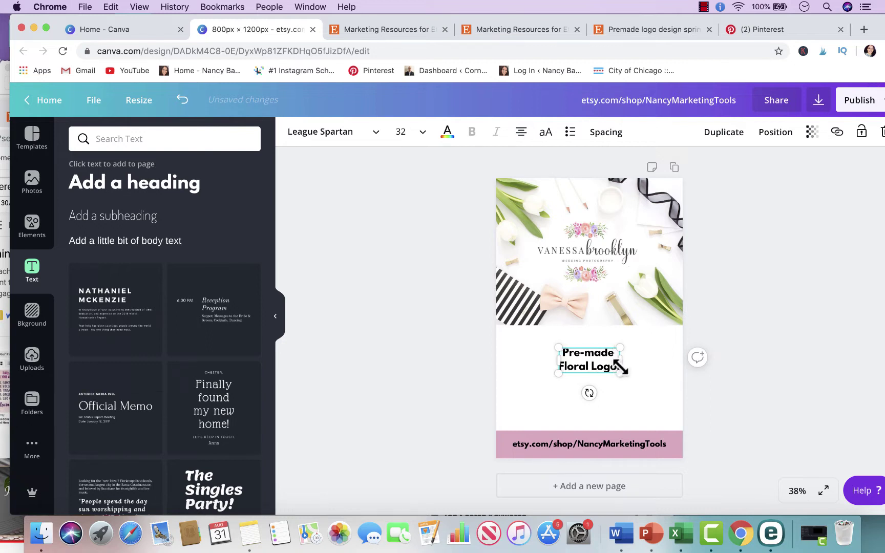
drag(559, 349, 412, 288)
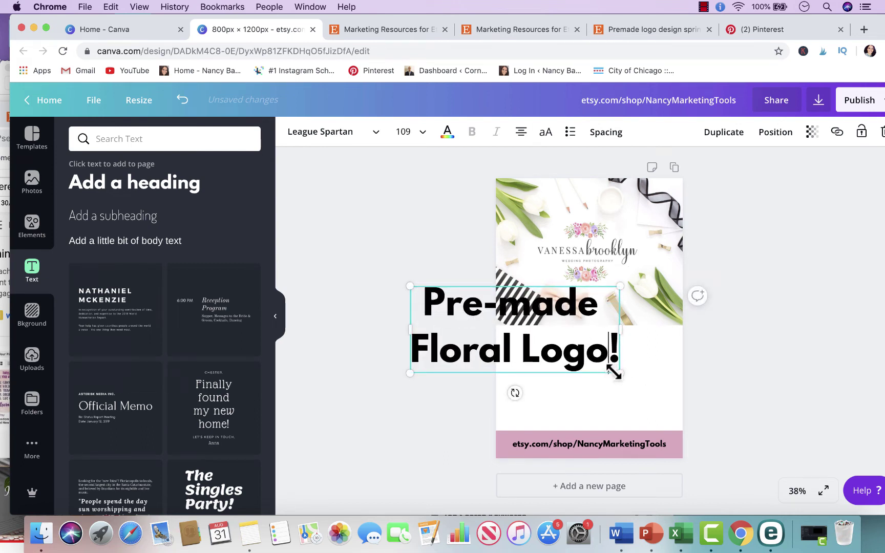
drag(610, 375, 666, 410)
drag(469, 317, 496, 328)
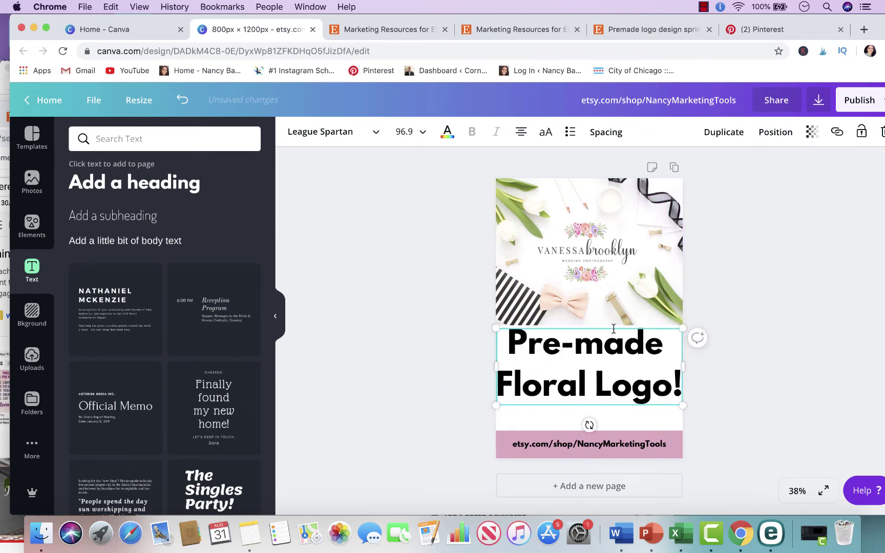
drag(613, 327, 629, 328)
click(715, 311)
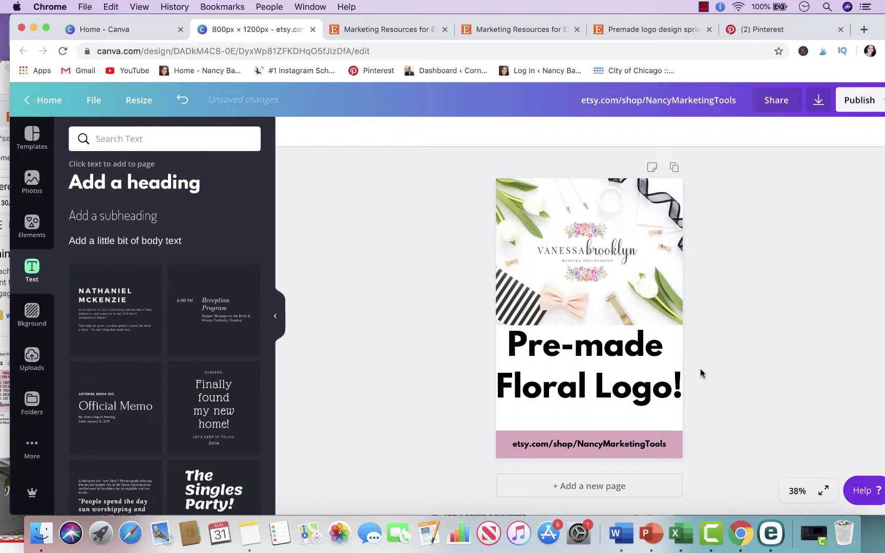
Set the "Pre-made Floral Logo!" heading to font size 90, keep it on two lines, and center it between the photo and the pink bar.
click(675, 380)
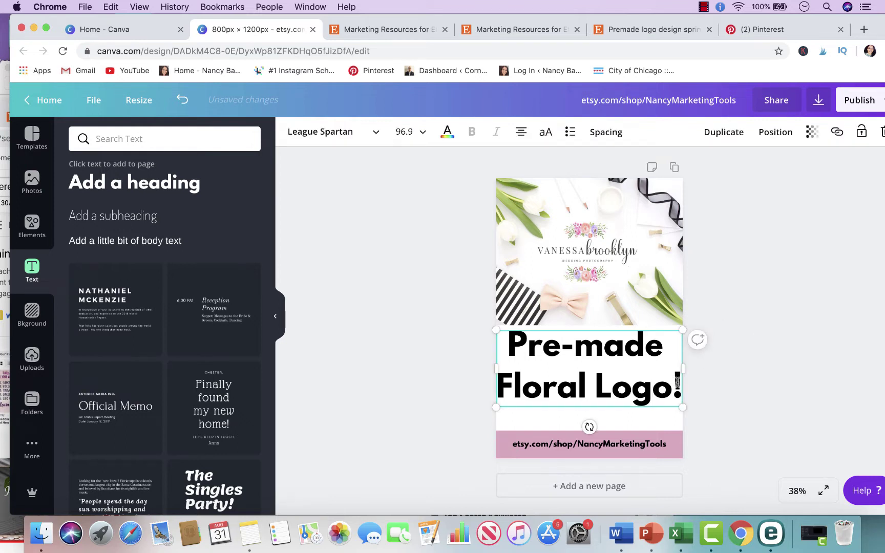
drag(677, 382, 510, 353)
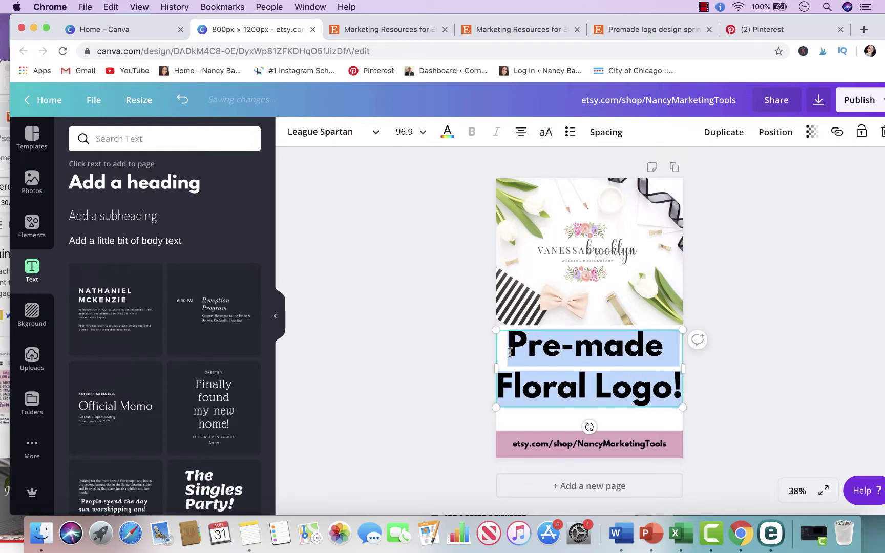
click(406, 133)
text(9)
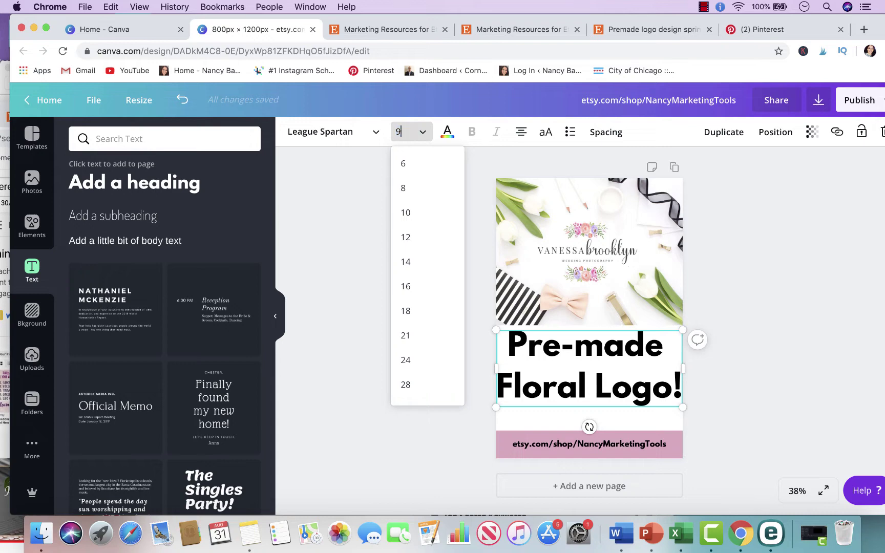
text(0)
key(Return)
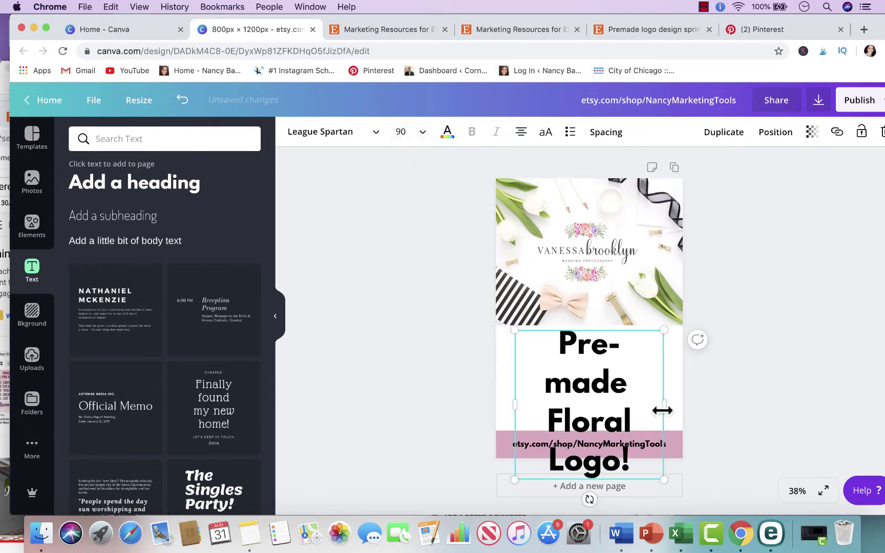
drag(675, 406, 642, 382)
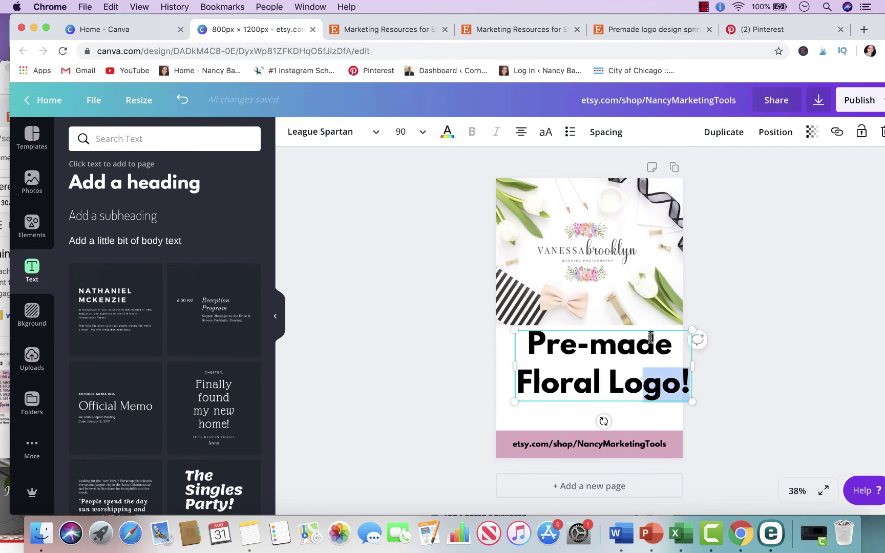
drag(657, 330, 642, 334)
click(749, 314)
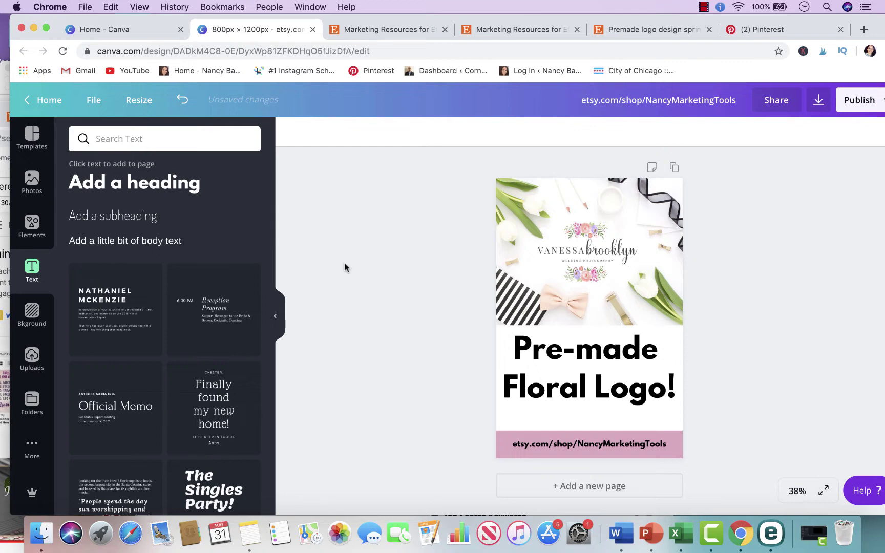
Add a subheading reading "CLICK TO GET YOURS TODAY!" between the headline and the pink bar.
click(113, 218)
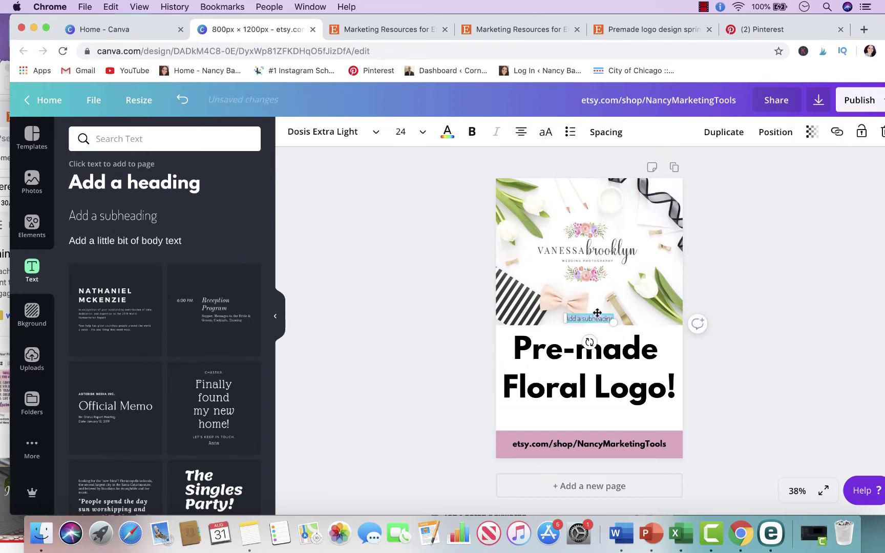
drag(598, 313, 597, 411)
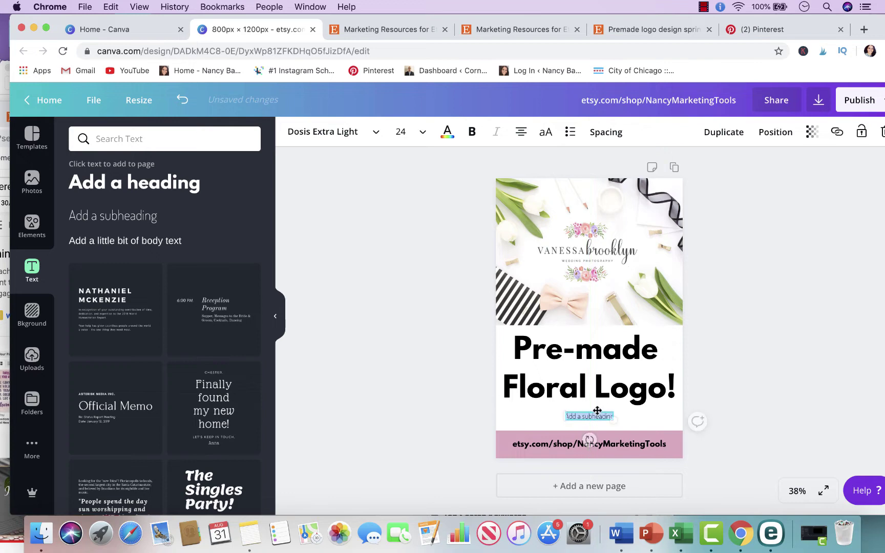
click(590, 417)
text(CLICK TO GET)
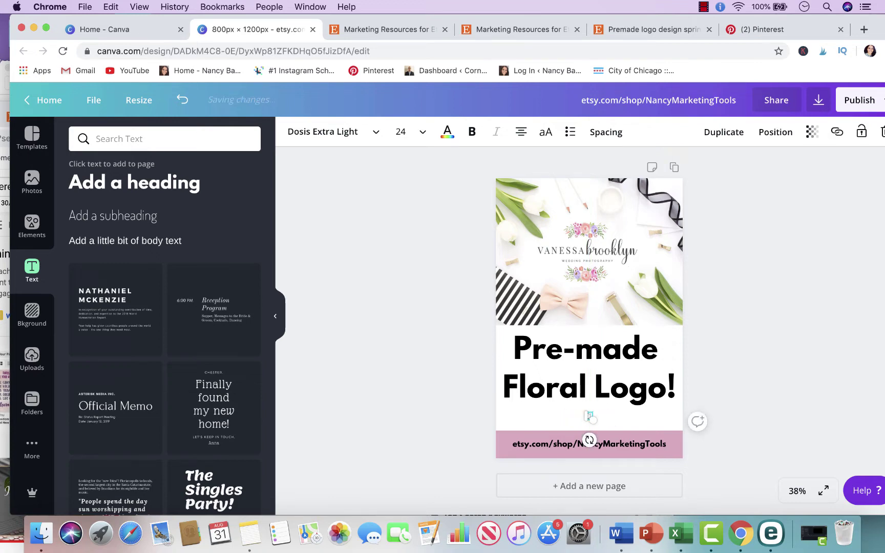
text( YOUR T)
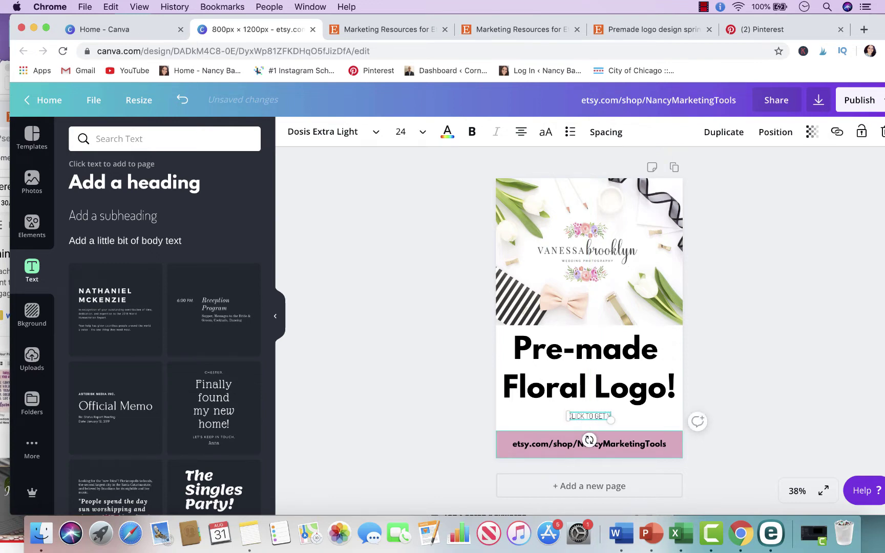
text(S)
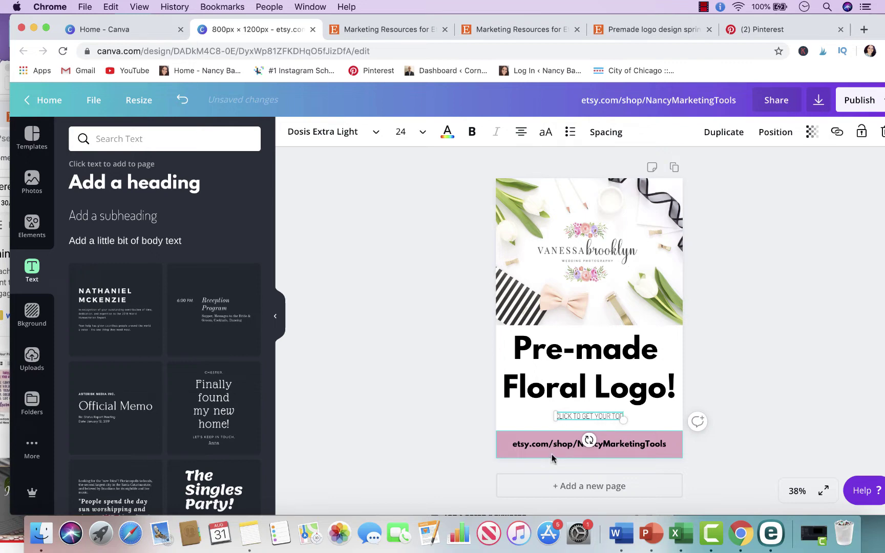
text(ODAY)
Apply bold formatting to the whole "CLICK TO GET YOURS TODAY!" line.
triple_click(590, 419)
click(470, 134)
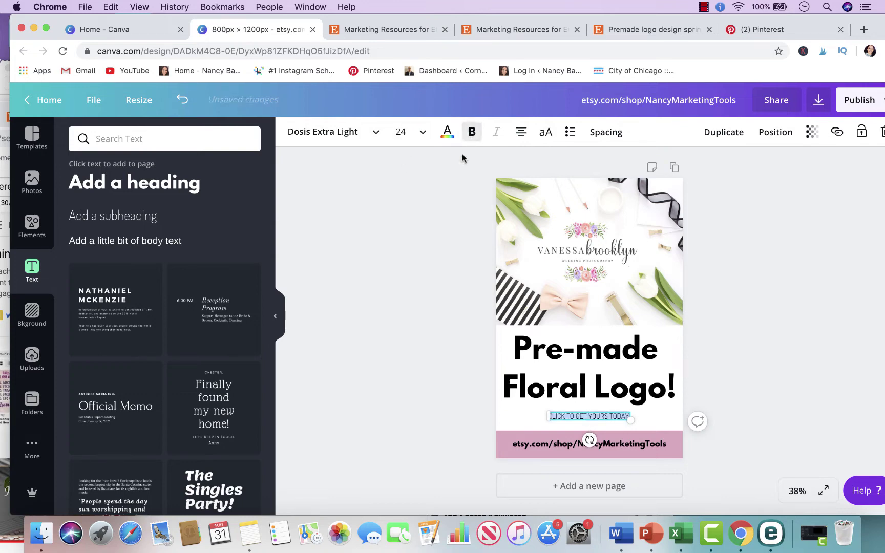
click(776, 430)
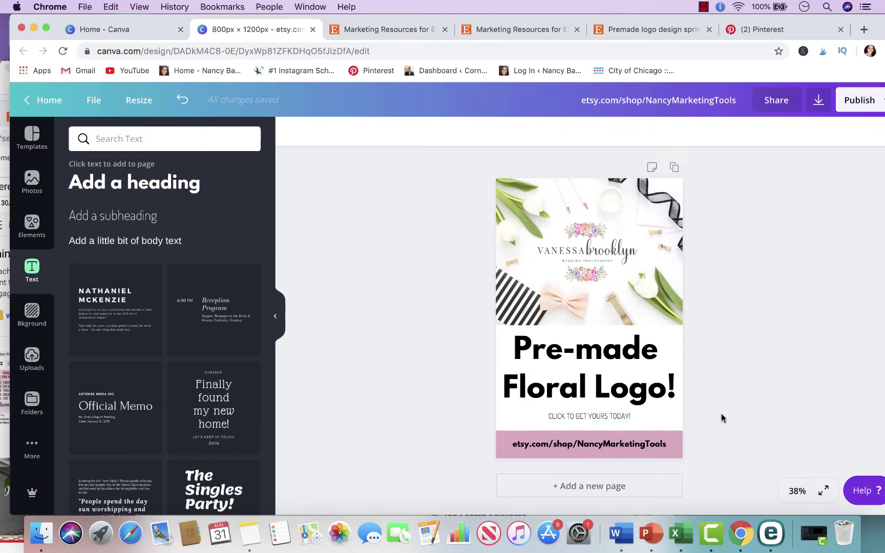
Duplicate the finished page, uncover the desktop files beside the browser, and delete the mockup photo from the copy.
scroll(709, 339, down, 1)
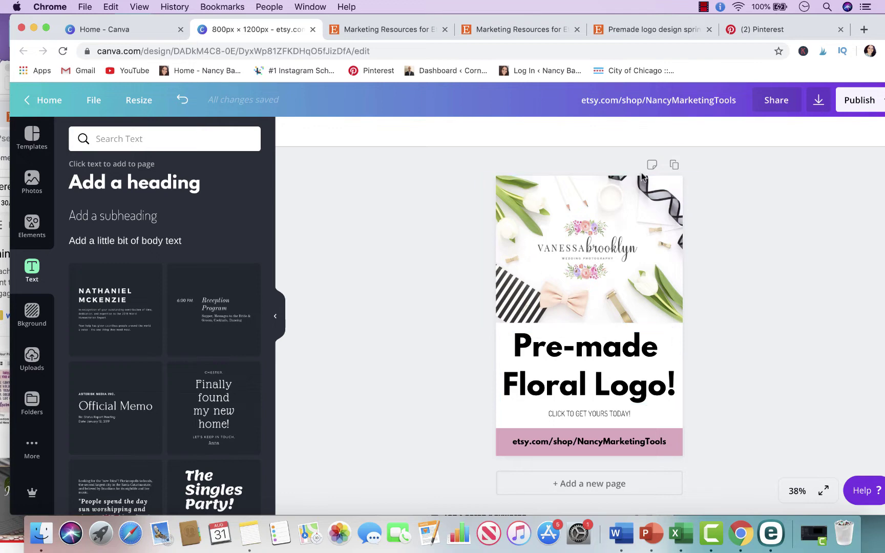
click(674, 165)
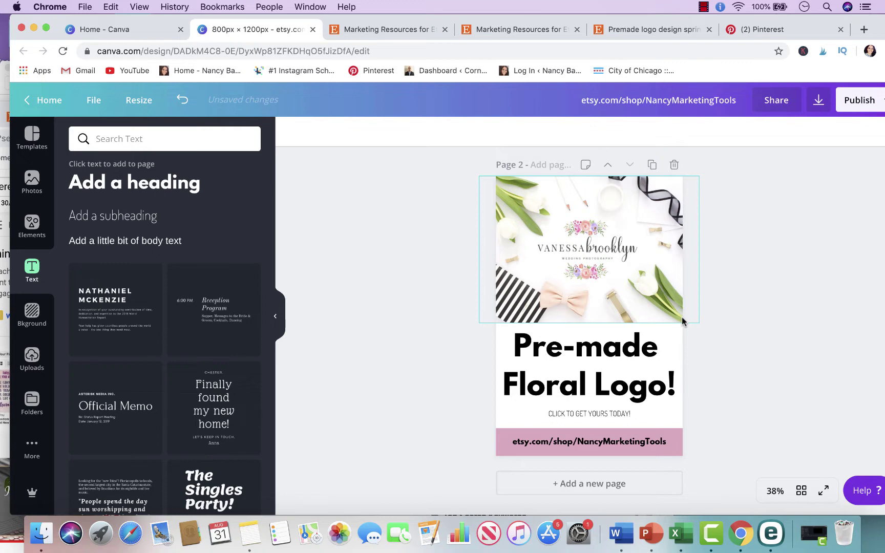
drag(853, 23, 556, 6)
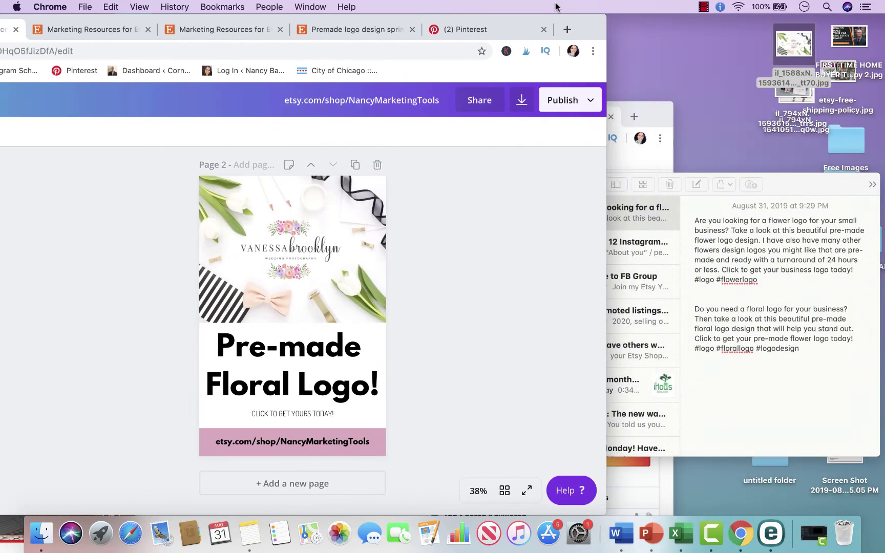
click(346, 233)
key(Delete)
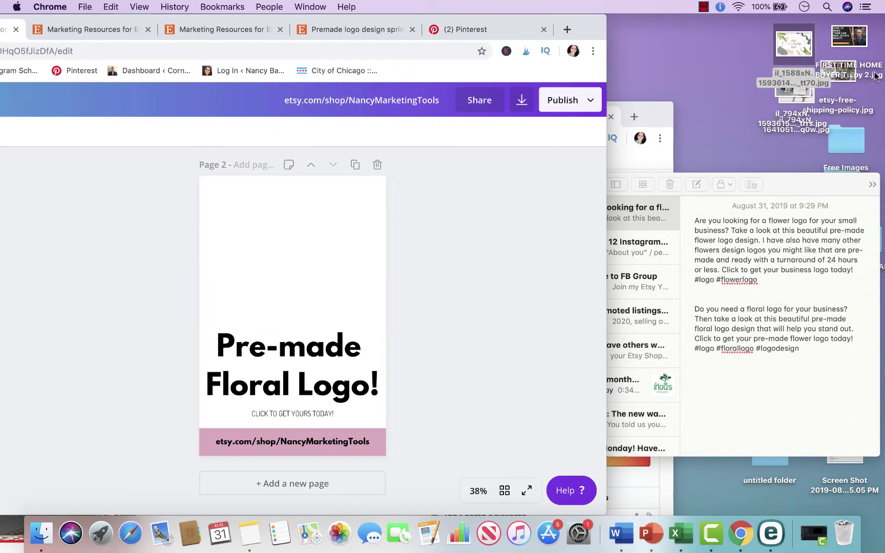
Move the already used mockup file il_1588xN.1593614784_tt70.jpg from the desktop to the trash.
drag(800, 49, 719, 47)
right_click(719, 45)
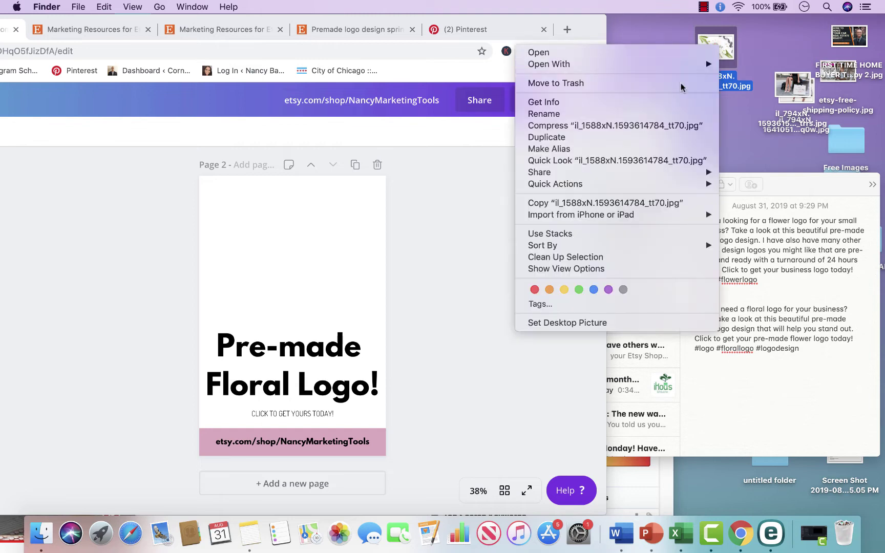
click(682, 83)
Upload the shopping-bag mockup photo from the desktop to Canva and add it to page 2.
drag(793, 84, 262, 175)
drag(245, 18, 292, 20)
drag(745, 54, 347, 234)
drag(296, 28, 587, 28)
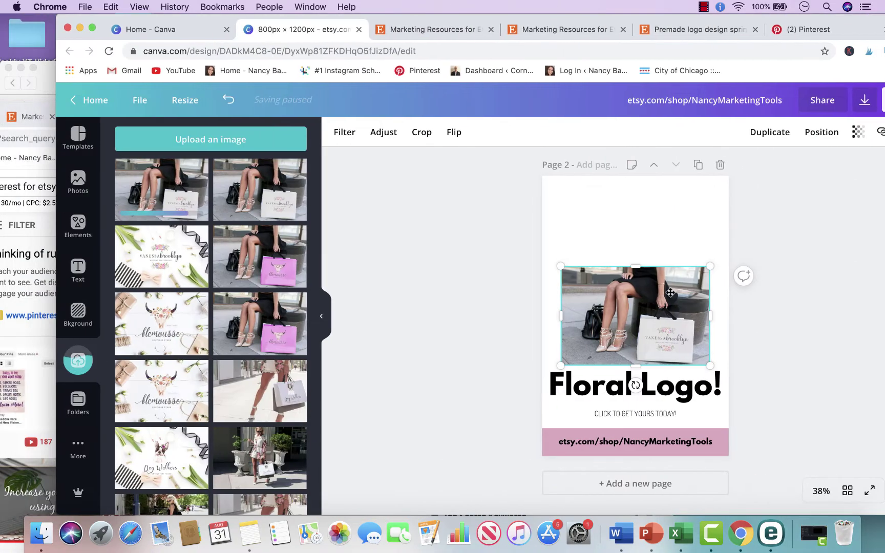
Enlarge and position the shopping-bag photo to fill the area above the headline on page 2, with the bag's logo fully in view.
drag(685, 318, 666, 229)
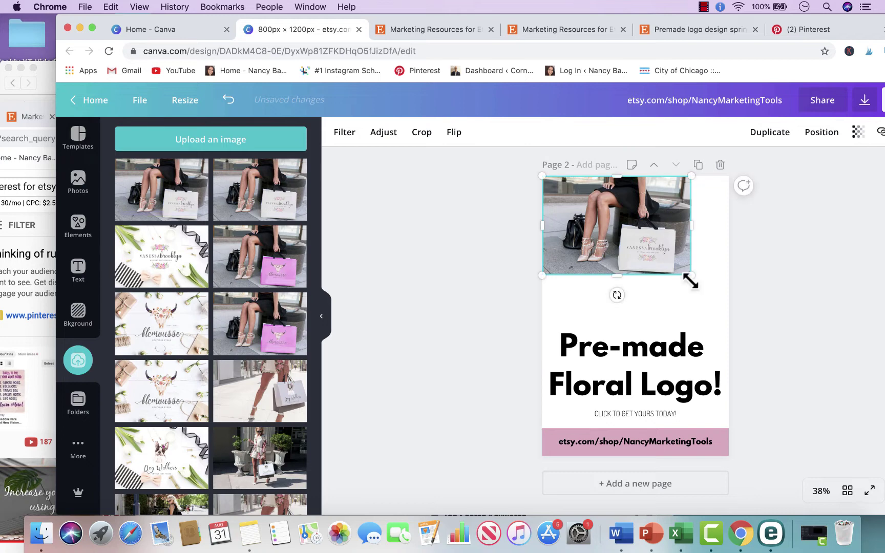
drag(691, 281, 770, 328)
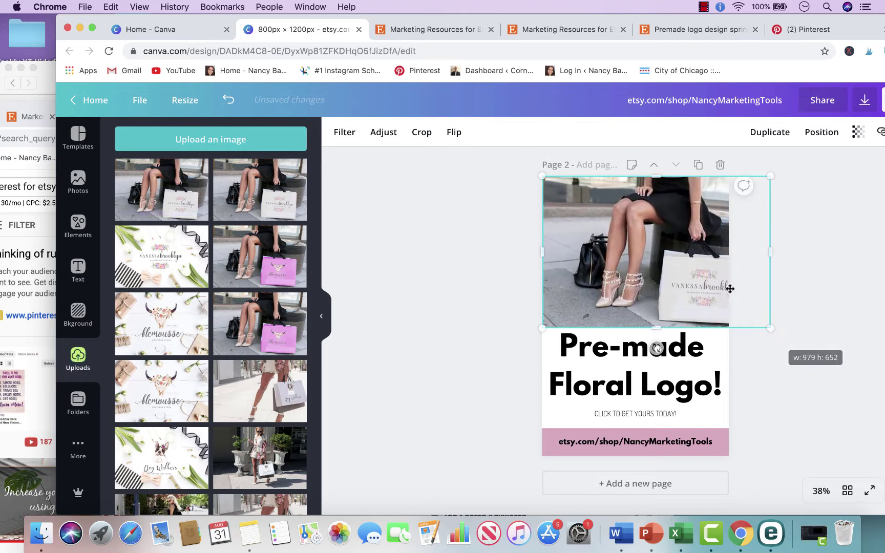
drag(730, 289, 684, 288)
drag(725, 328, 736, 328)
drag(689, 290, 698, 285)
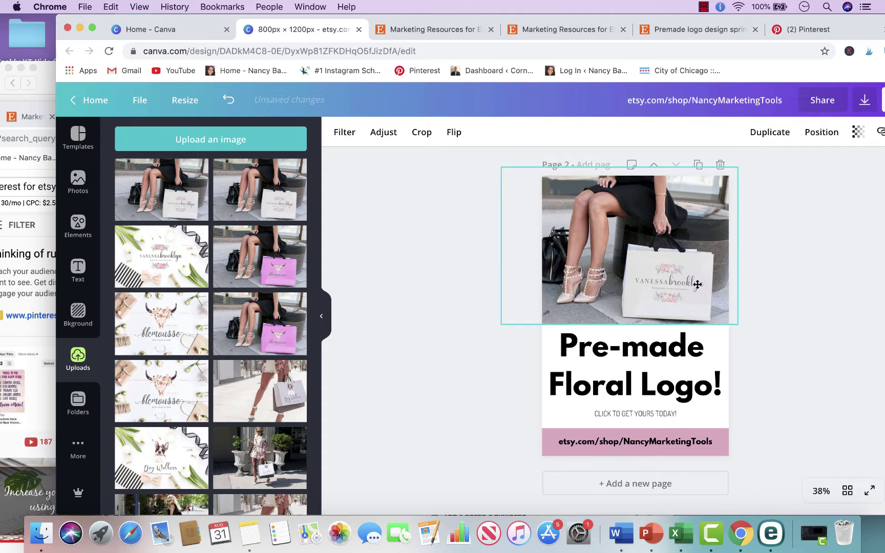
click(807, 231)
Change the page 2 headline to read "Pre-made Flower Logo!".
click(630, 381)
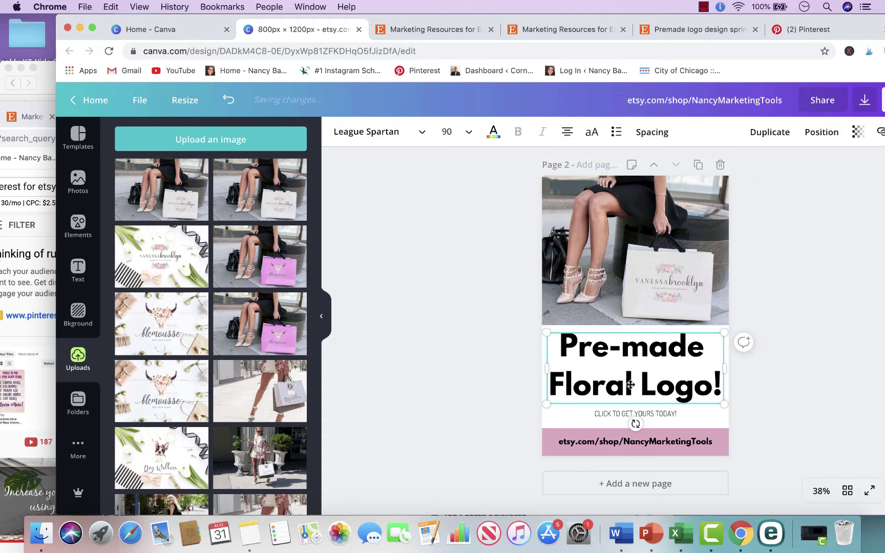
double_click(630, 383)
click(628, 380)
key(BackSpace)
key(BackSpace)
key(BackSpace)
key(BackSpace)
text(l)
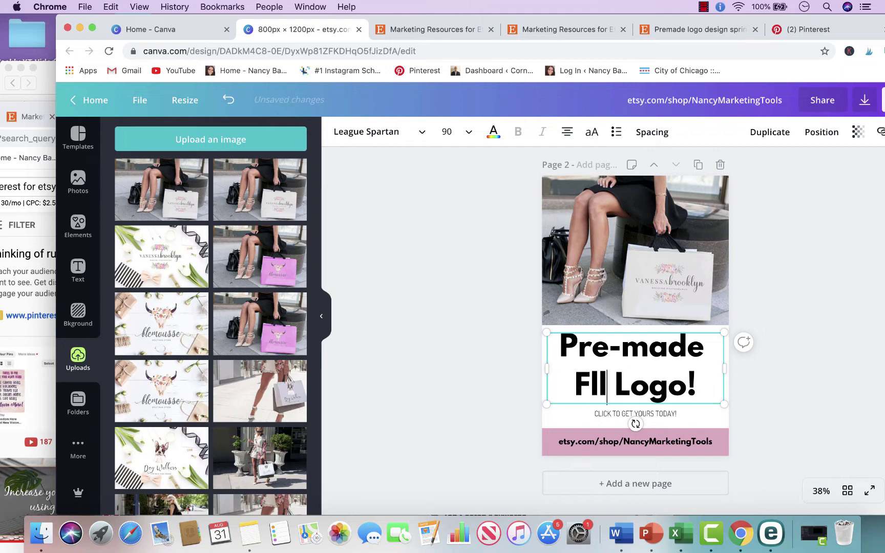
key(BackSpace)
text(ower)
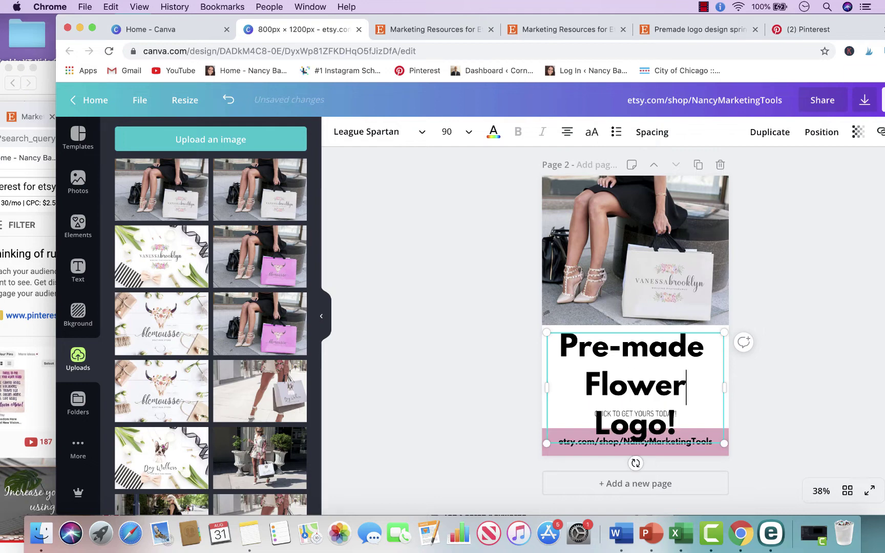
Set the "Pre-made Flower Logo!" headline to font size 70 and nudge it slightly down from the photo.
drag(680, 422, 563, 350)
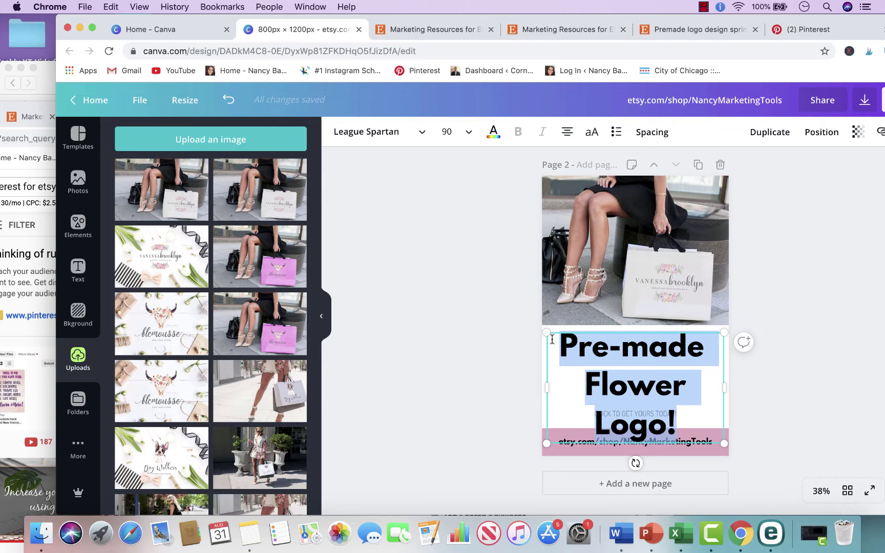
click(452, 134)
text(70)
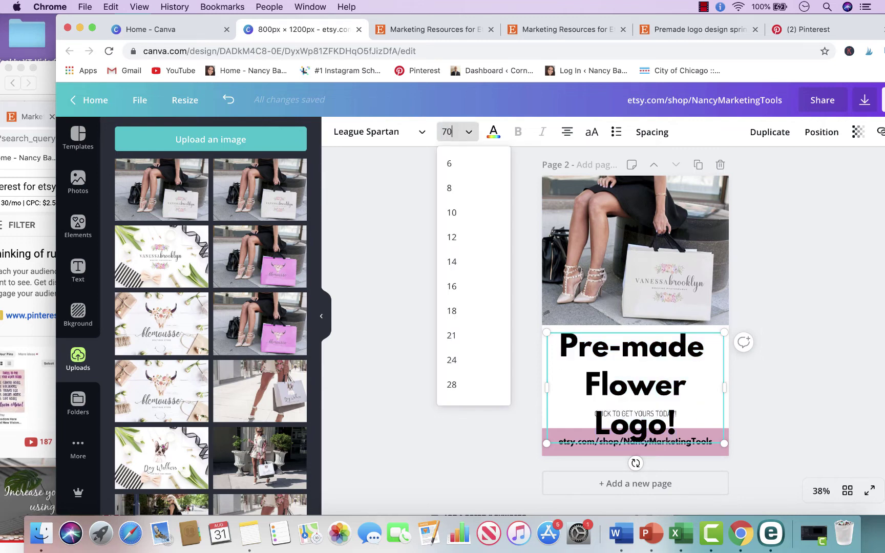
key(Return)
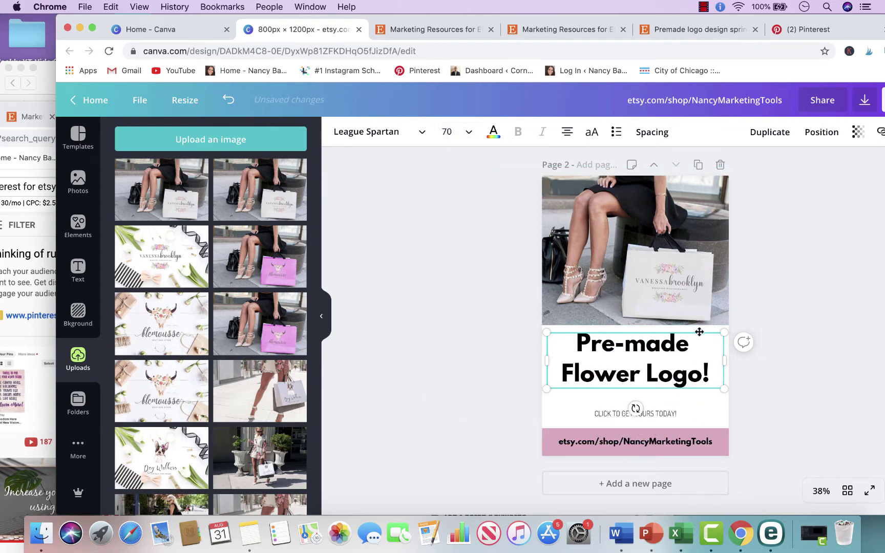
drag(700, 332, 701, 335)
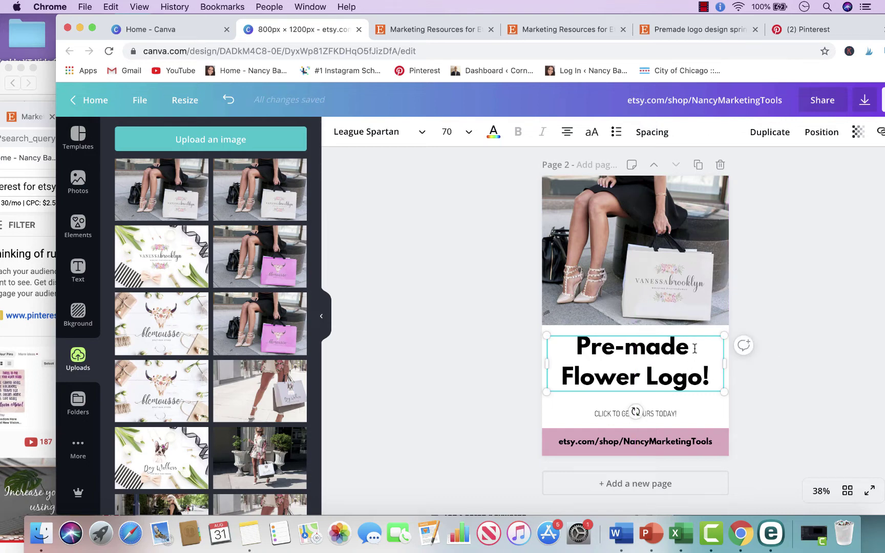
click(799, 318)
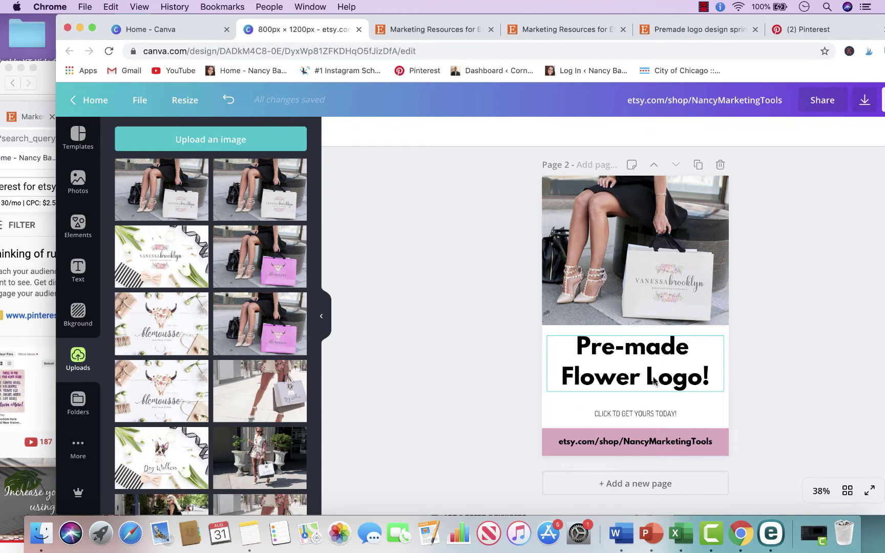
Recolor the bar behind the shop address on page 2 with the light gray brand color.
click(692, 376)
click(723, 434)
click(338, 132)
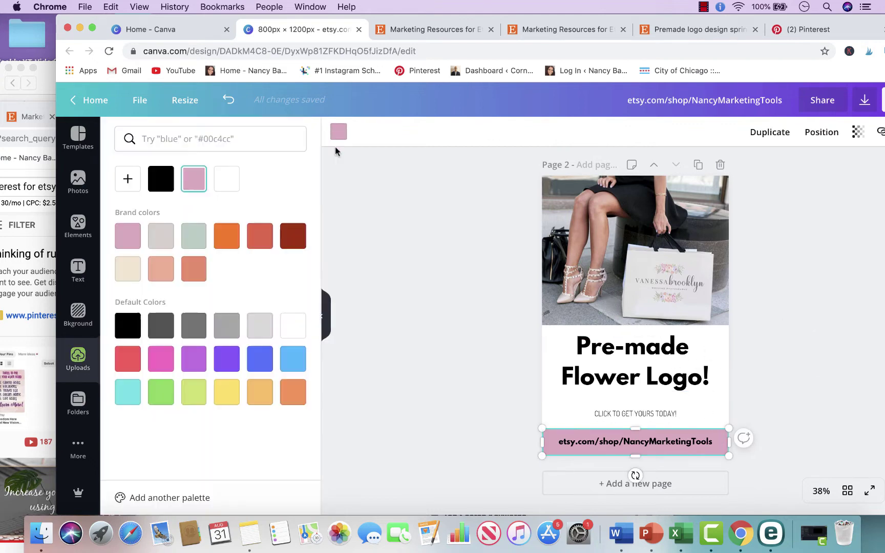
click(160, 240)
click(396, 311)
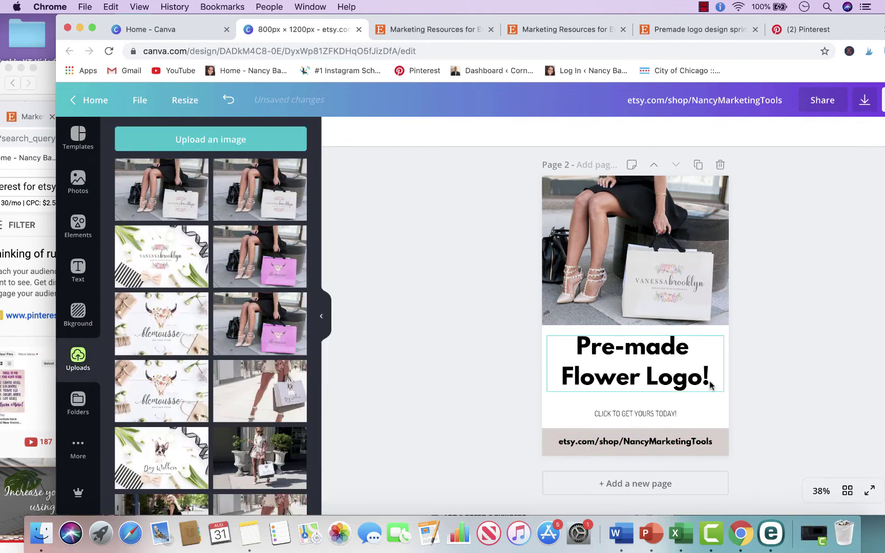
Duplicate page 2 and delete the shopping-bag photo from the new page.
scroll(783, 269, up, 6)
scroll(784, 269, down, 3)
scroll(784, 269, down, 5)
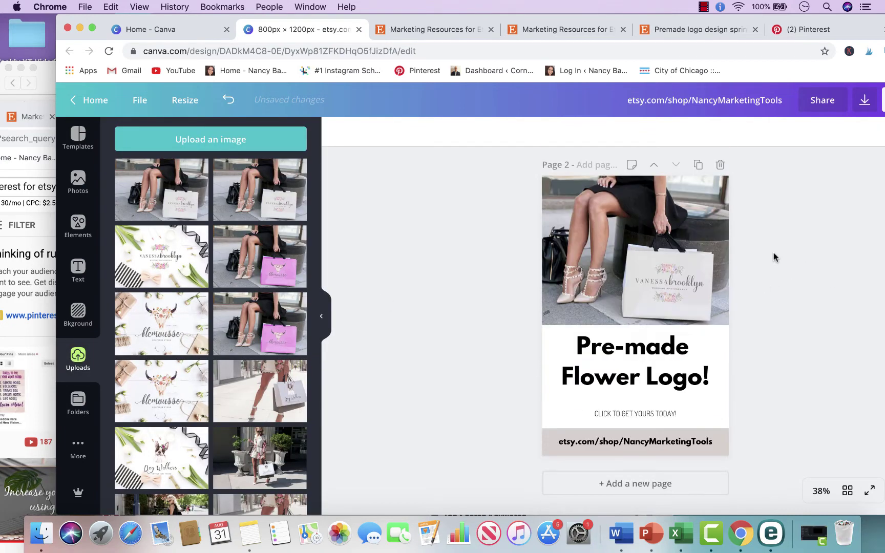
click(699, 164)
click(717, 308)
key(Delete)
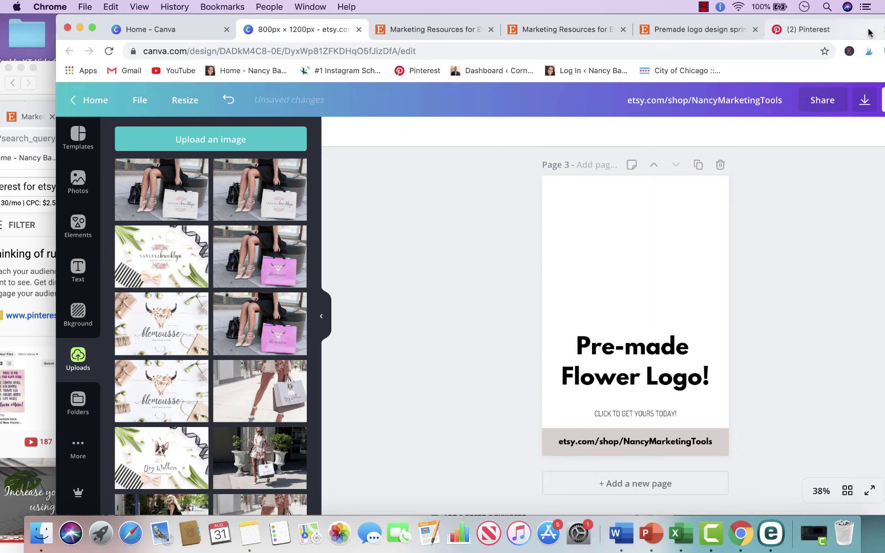
drag(830, 29, 692, 29)
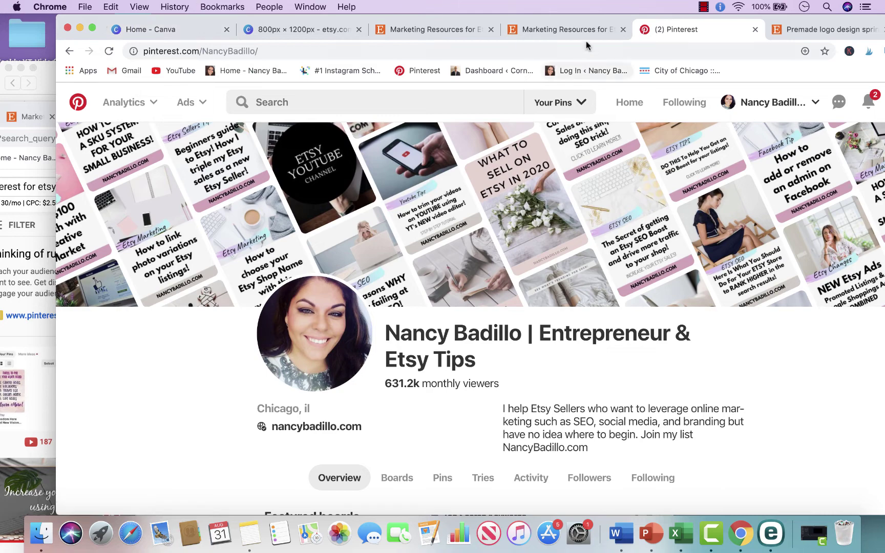
Switch back to the Canva design and add the mockup photo of a walking woman carrying the gray Vanessa Brooklyn shopping bag to page 3.
click(568, 29)
click(301, 29)
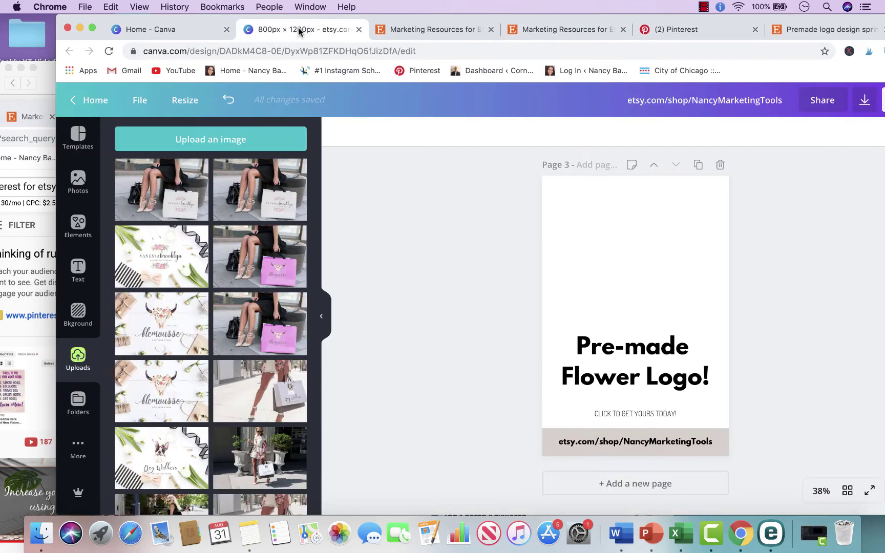
drag(840, 20, 647, 24)
drag(786, 69, 433, 215)
drag(399, 23, 546, 19)
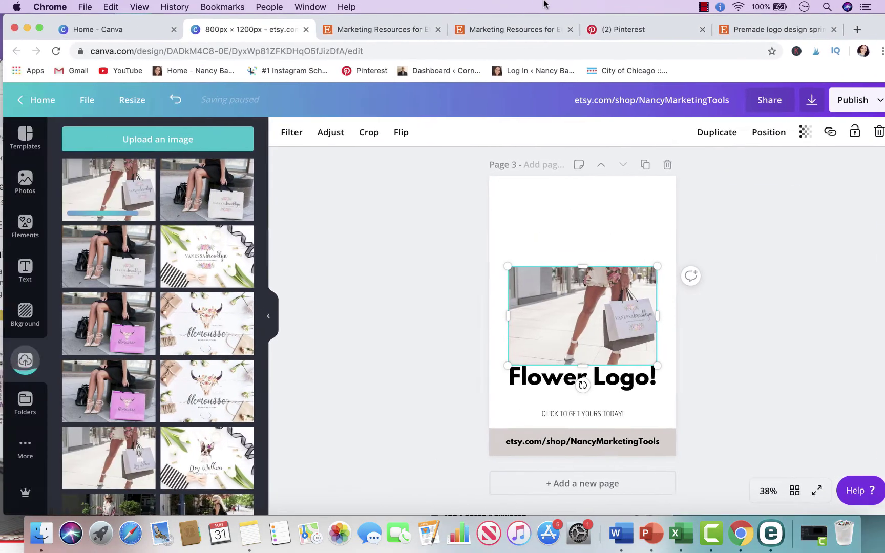
Move the walking-woman photo to the top of page 3 and enlarge it to fill the blank area above the headline.
drag(566, 304, 546, 215)
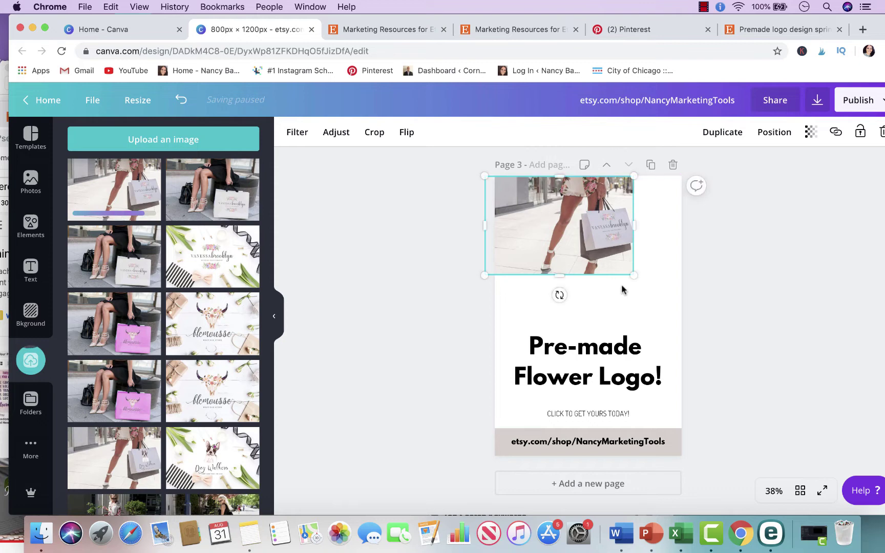
drag(634, 274, 697, 318)
drag(659, 279, 641, 279)
click(761, 234)
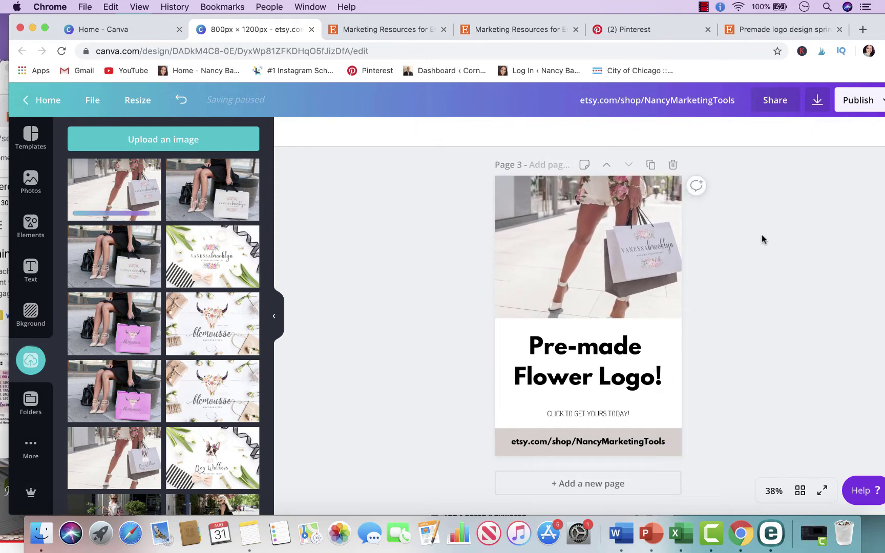
Change the second line of the page 3 headline to "Floral Logos!".
click(589, 369)
triple_click(662, 375)
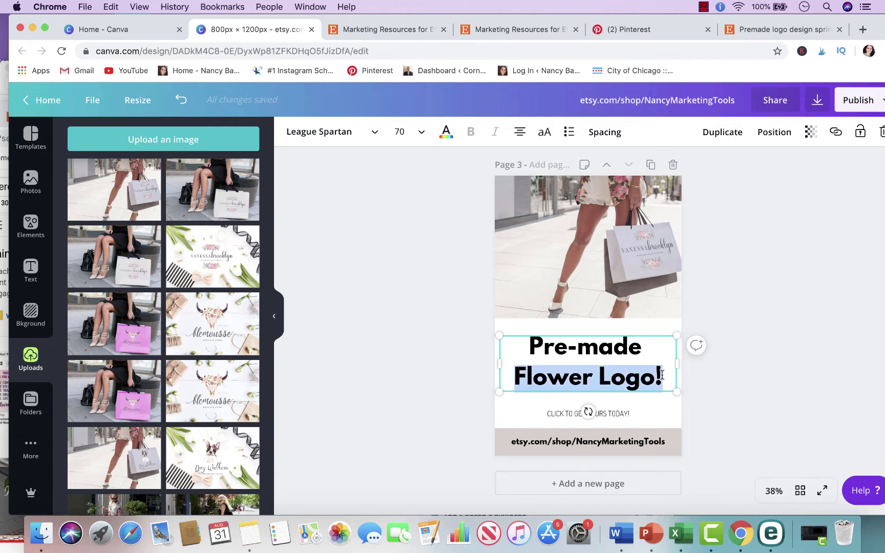
text(FLo)
key(BackSpace)
key(BackSpace)
text(l)
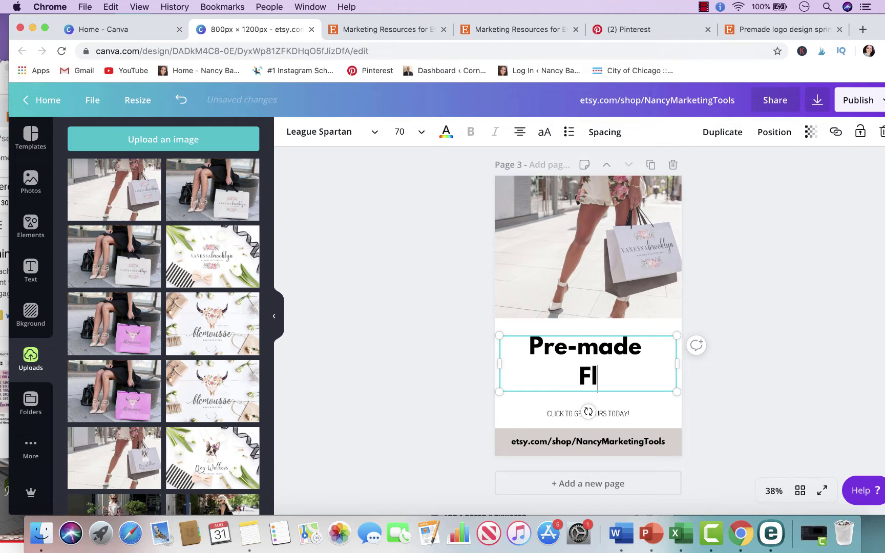
text(oral Logo)
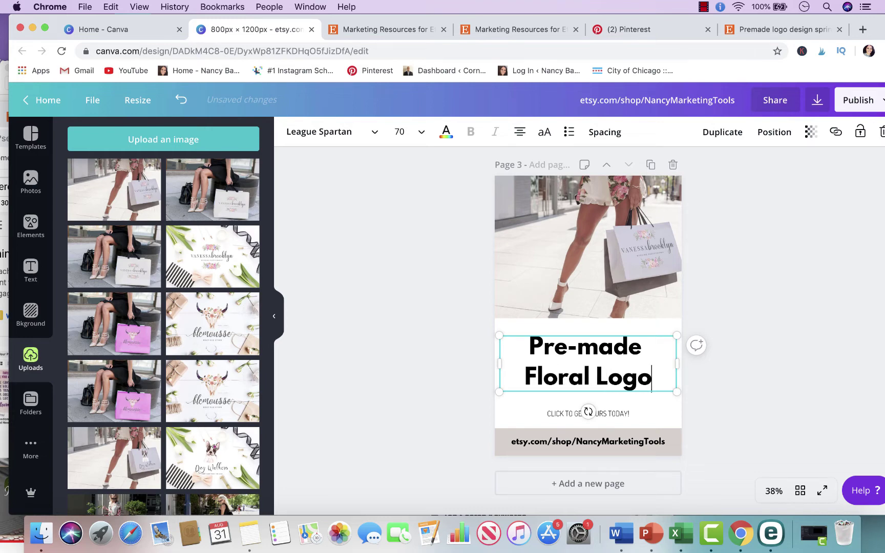
text(s!)
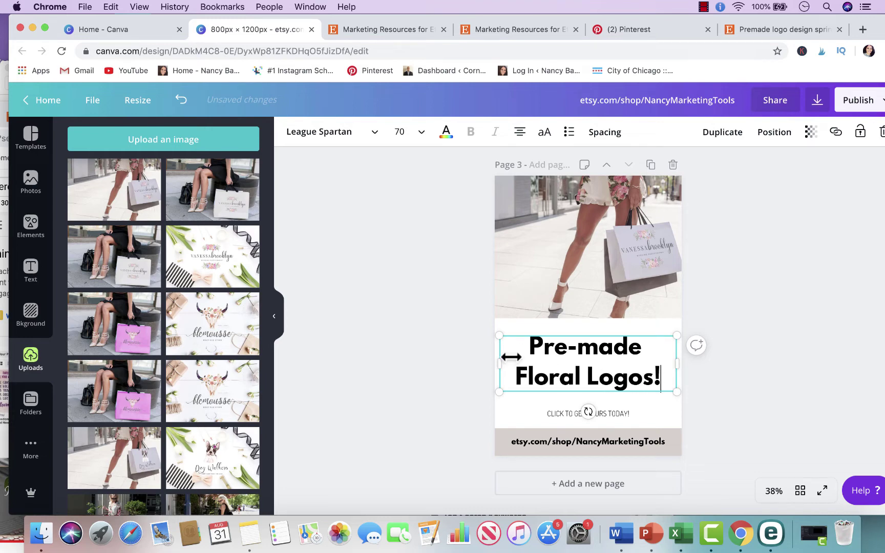
click(438, 401)
Recolor the bar behind the shop address on page 3 with the muted sage green color.
scroll(691, 379, up, 15)
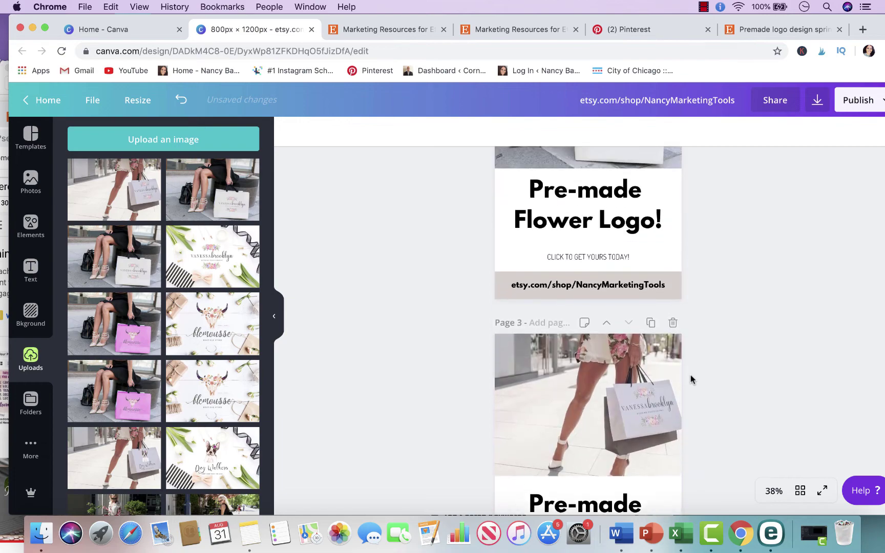
scroll(691, 375, down, 15)
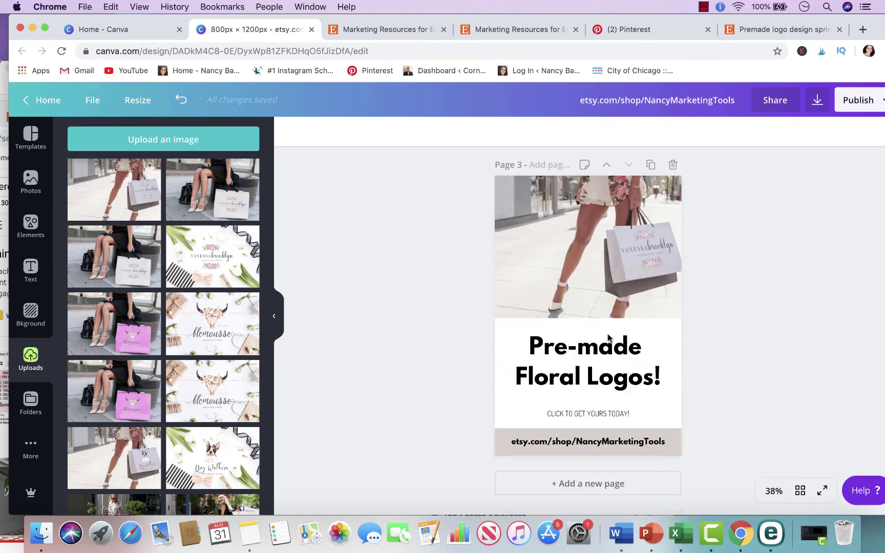
scroll(691, 321, up, 5)
scroll(691, 322, down, 4)
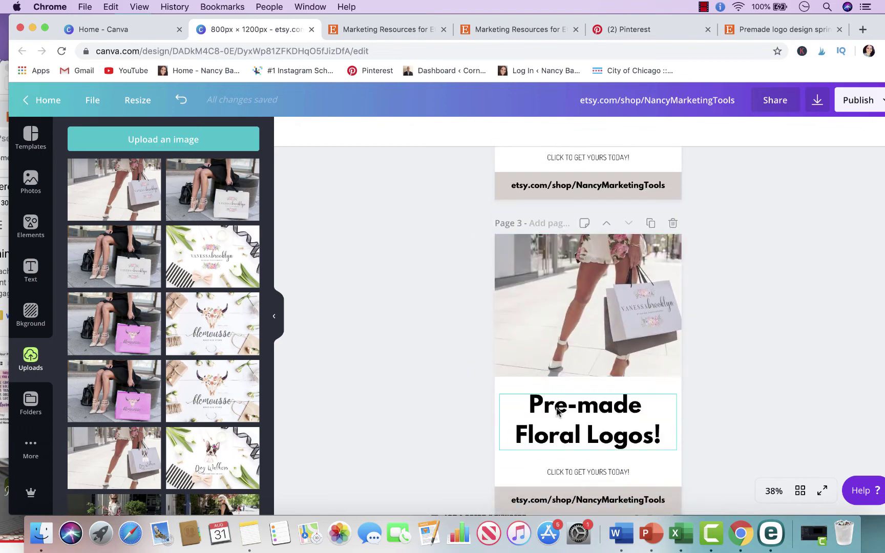
click(504, 497)
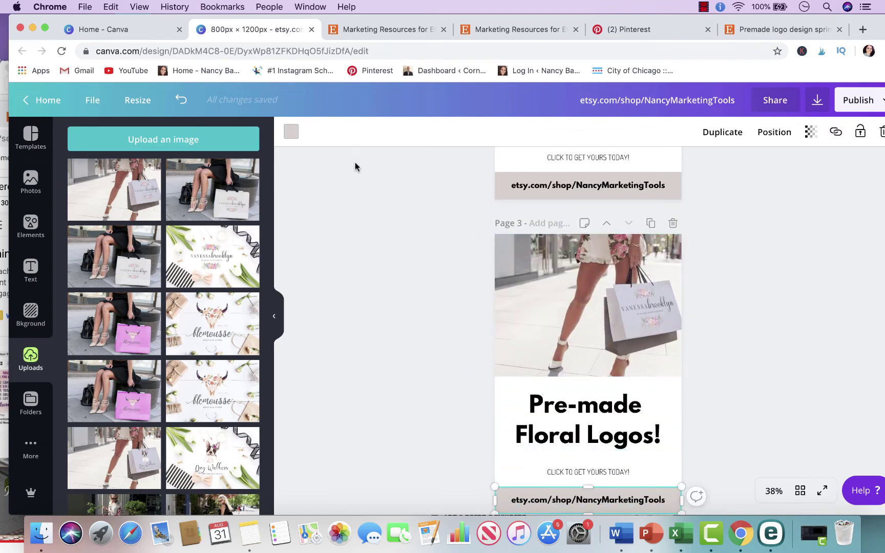
click(291, 131)
click(146, 236)
click(363, 304)
Review the three pin variations, comparing the photo, headline and bar color on each page.
scroll(371, 235, up, 10)
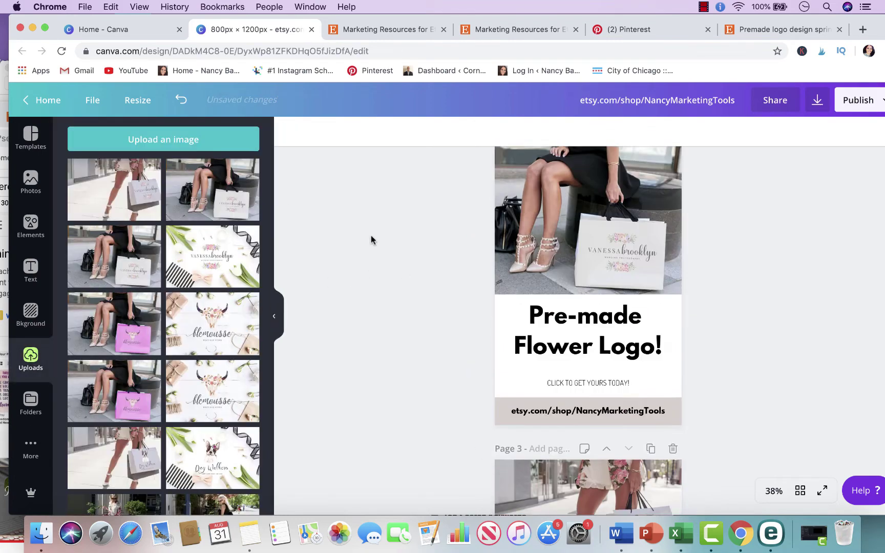
scroll(415, 347, down, 10)
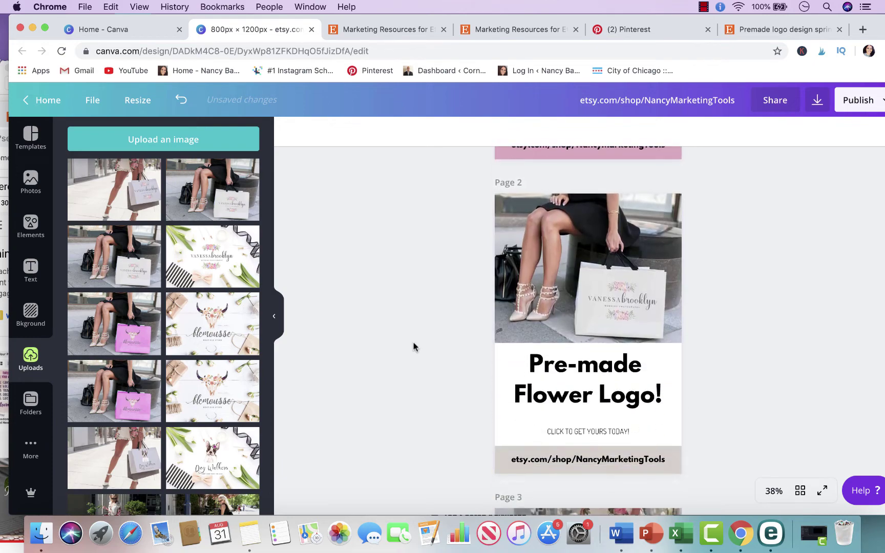
scroll(486, 347, up, 10)
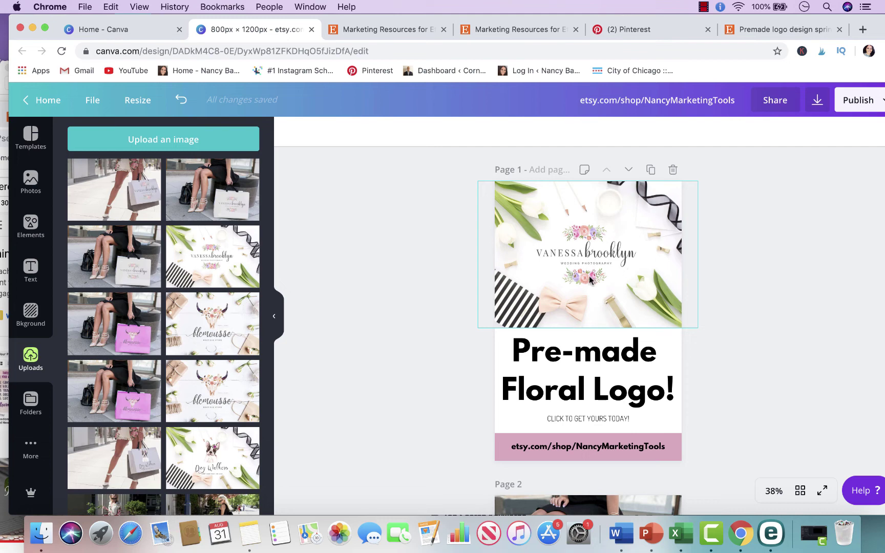
scroll(587, 307, down, 3)
scroll(586, 307, up, 3)
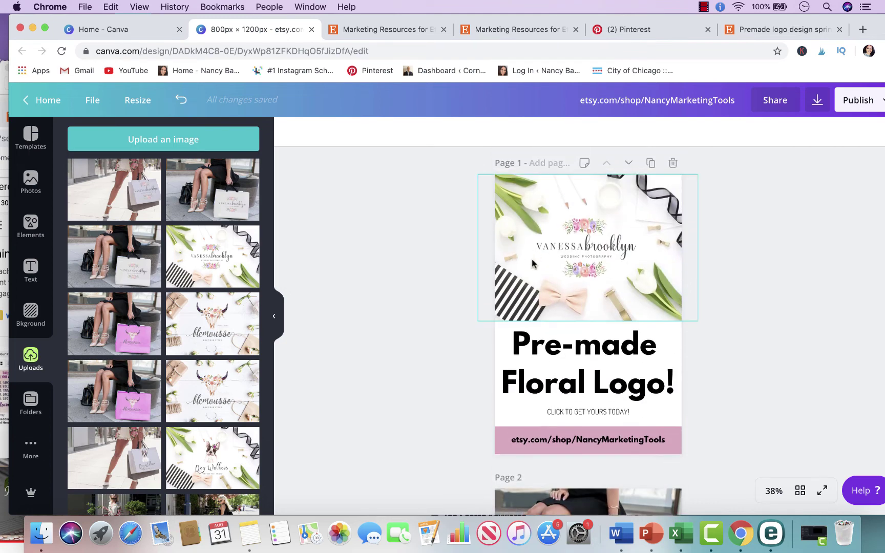
scroll(584, 308, down, 5)
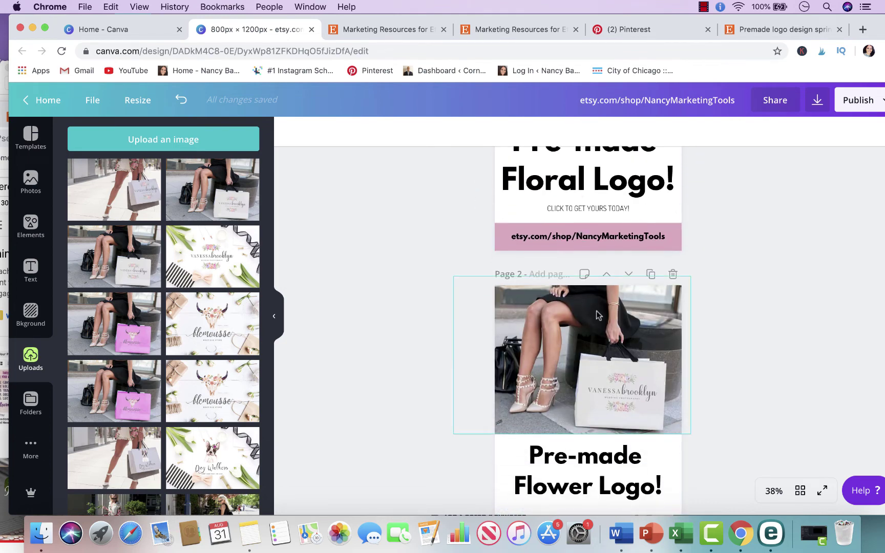
scroll(584, 307, down, 10)
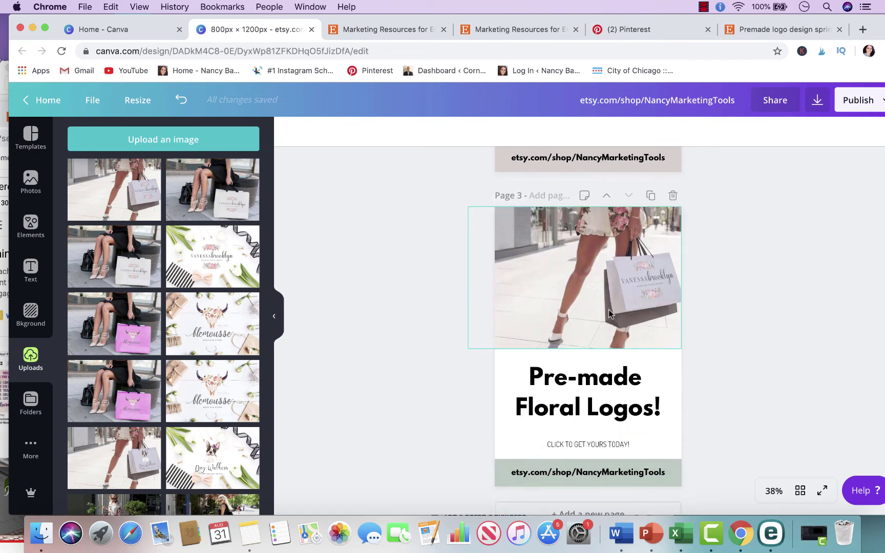
scroll(609, 309, up, 12)
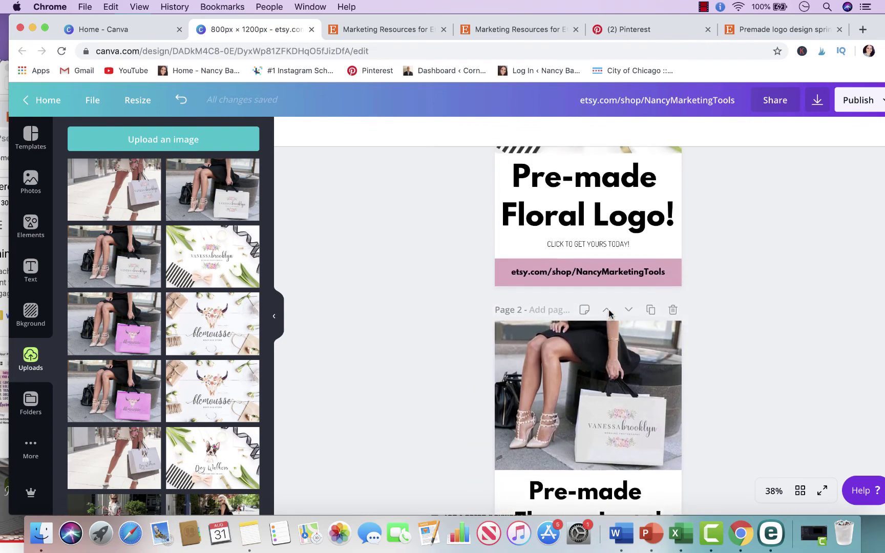
scroll(608, 313, up, 5)
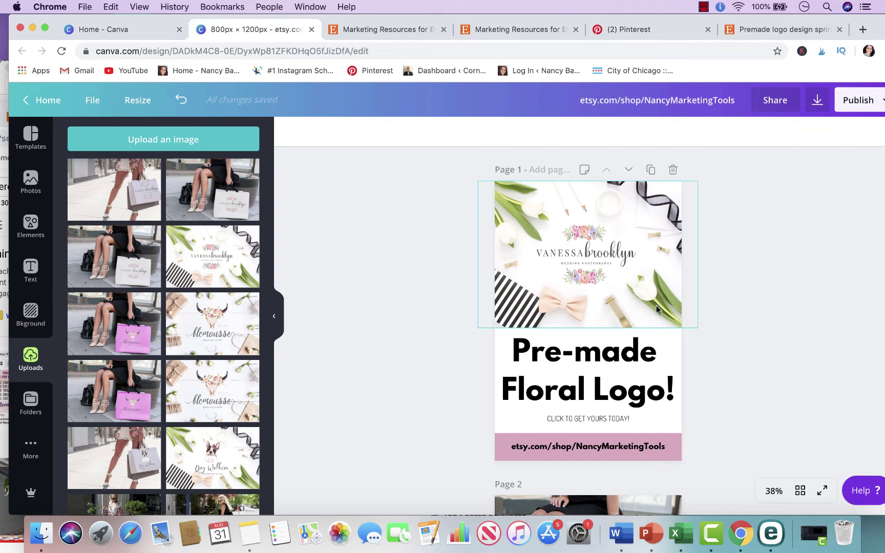
scroll(760, 368, down, 10)
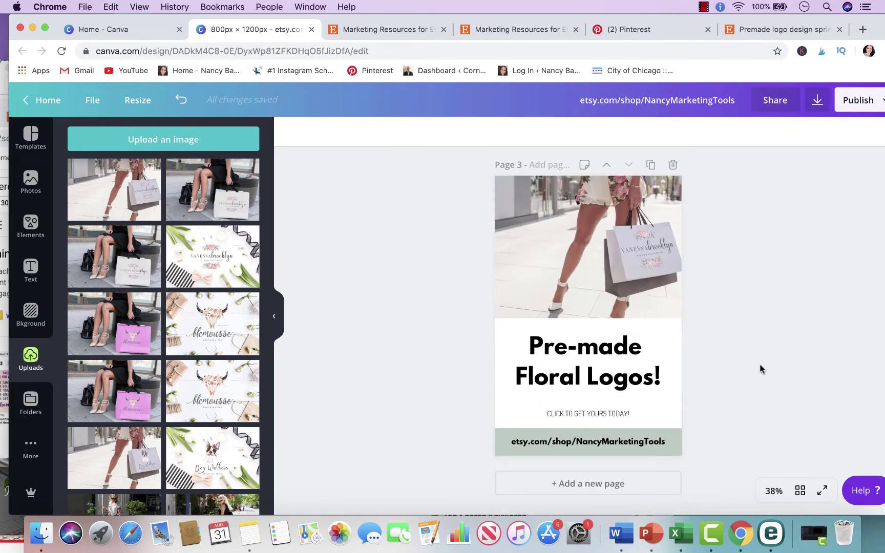
scroll(760, 369, up, 10)
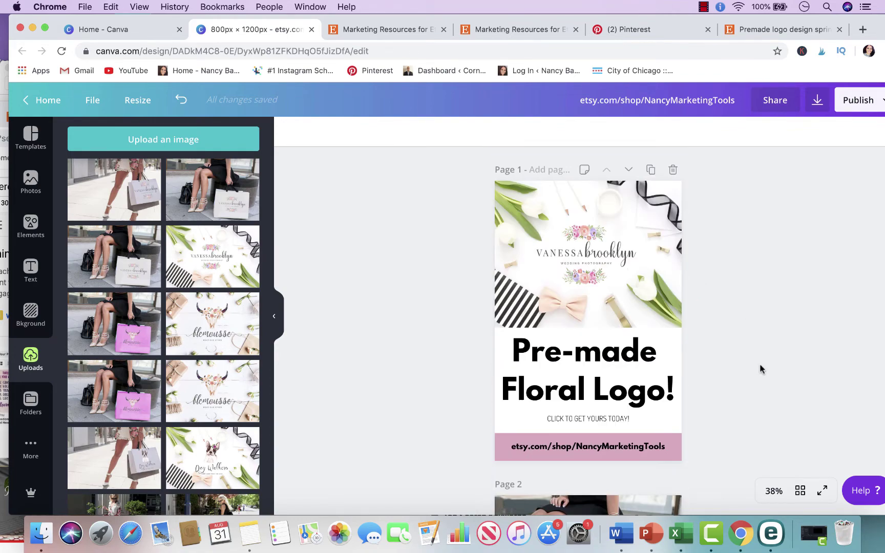
Download all three pages as JPG files at quality 100.
click(817, 100)
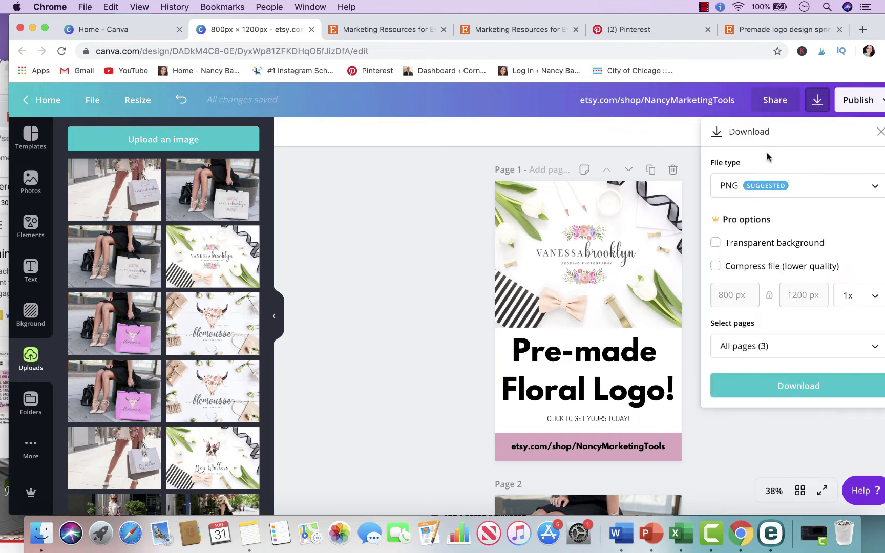
click(797, 187)
click(770, 230)
drag(839, 243, 860, 244)
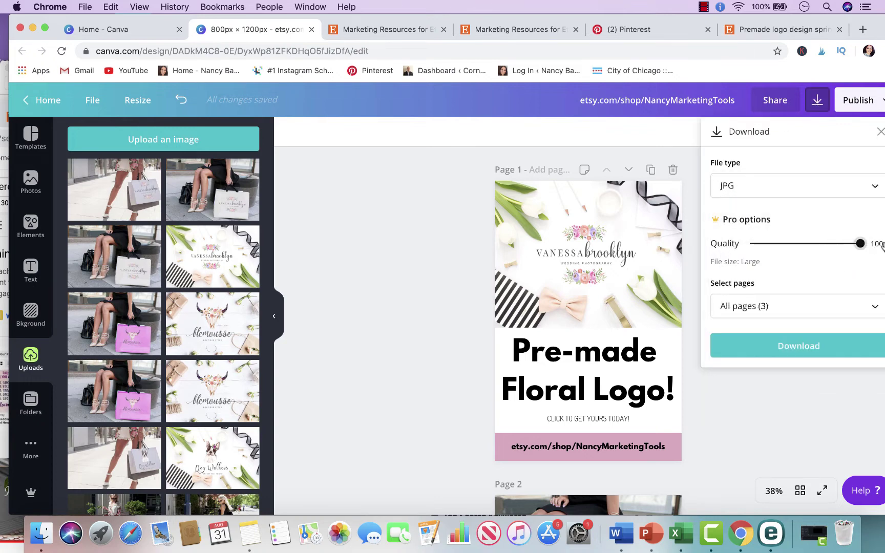
click(815, 347)
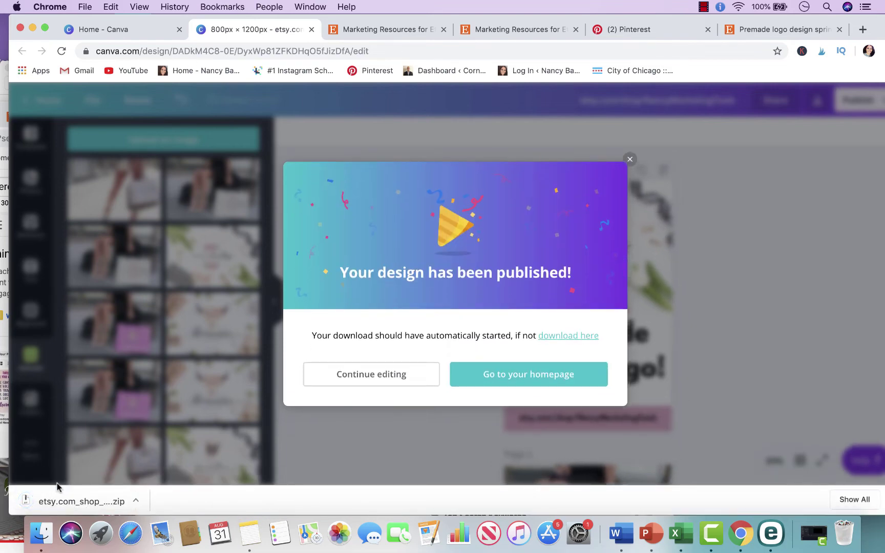
Extract the downloaded zip of pins and move the Downloads window aside next to the browser.
drag(136, 22, 261, 25)
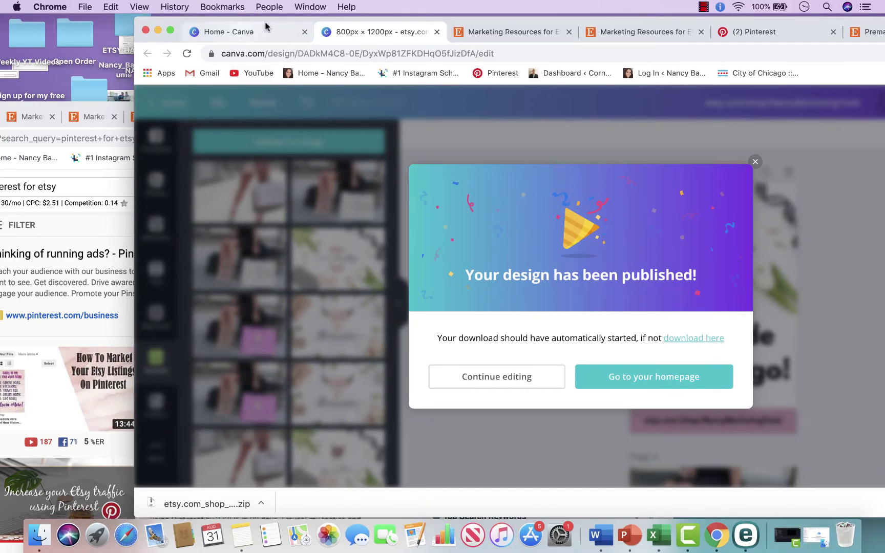
drag(274, 26, 243, 24)
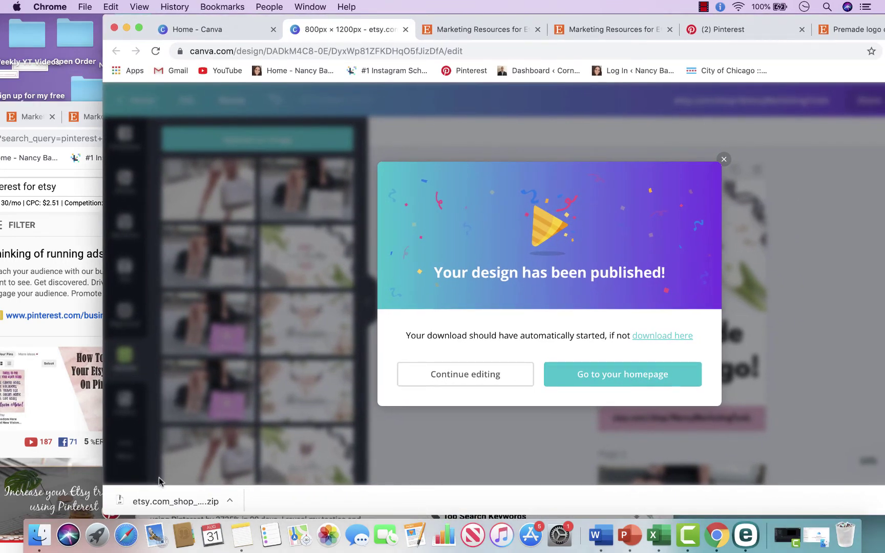
click(154, 498)
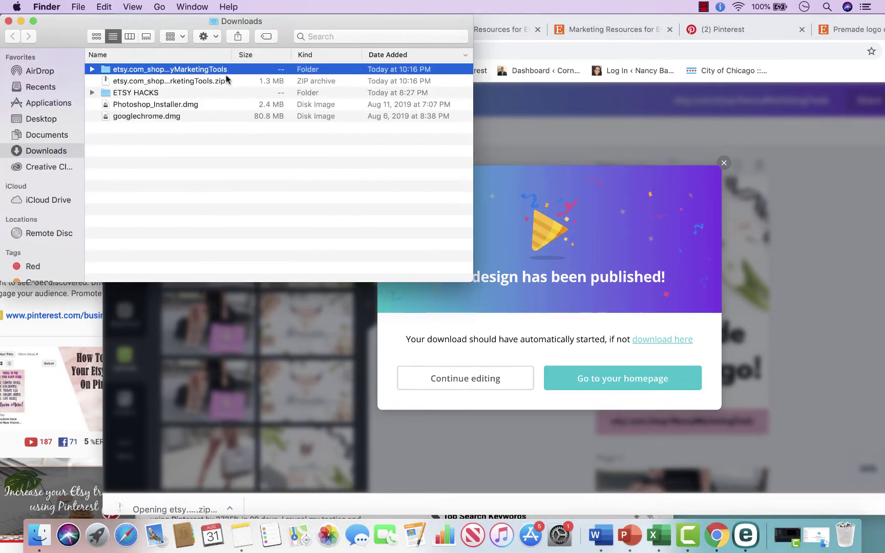
drag(302, 28, 222, 29)
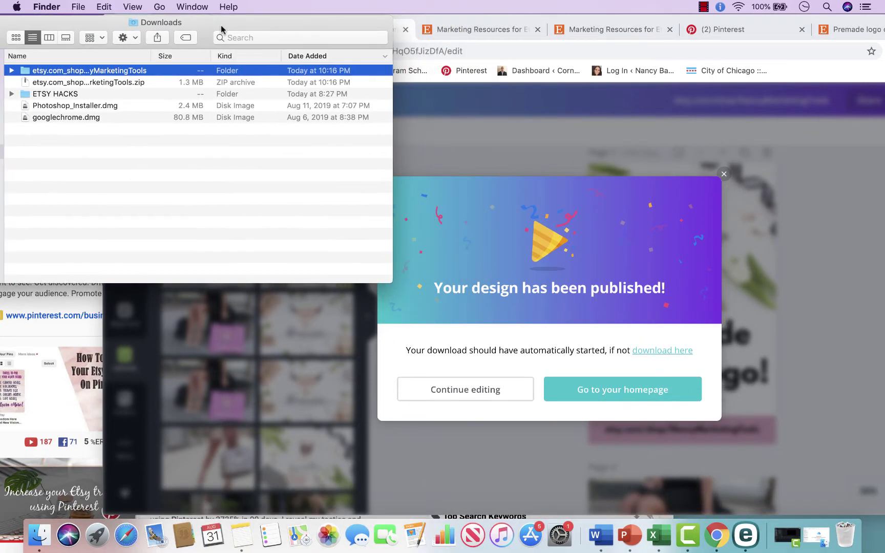
Switch to Pinterest and open the "Etsy Tips and Tricks!" board from the profile's list of boards.
click(543, 156)
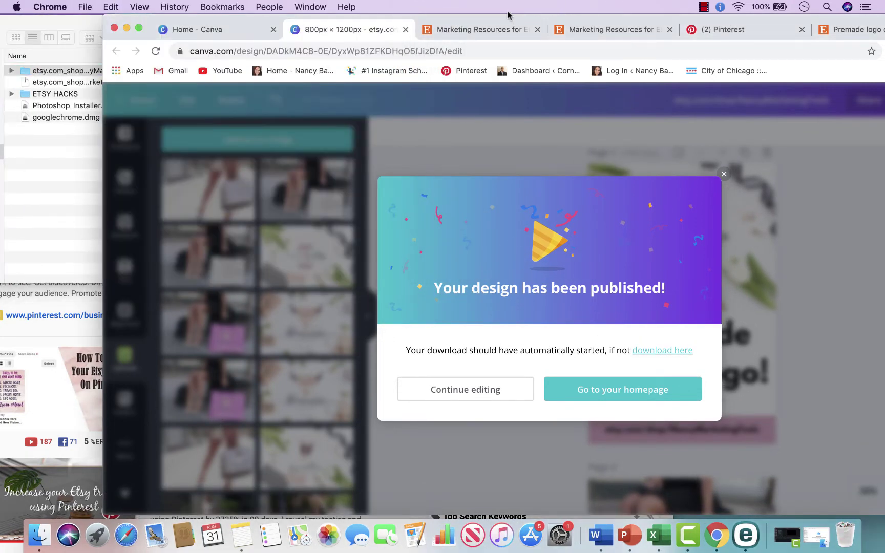
drag(762, 20, 719, 20)
click(717, 29)
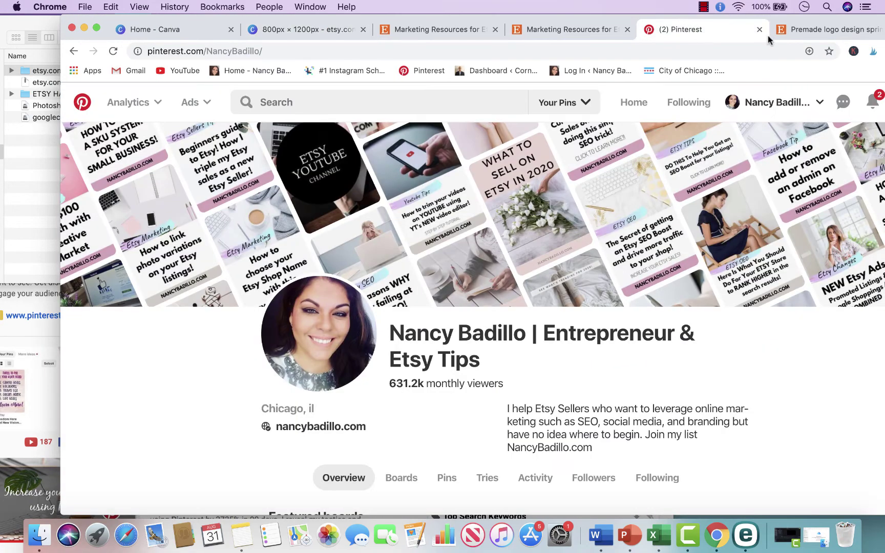
drag(833, 17, 790, 18)
scroll(684, 235, down, 5)
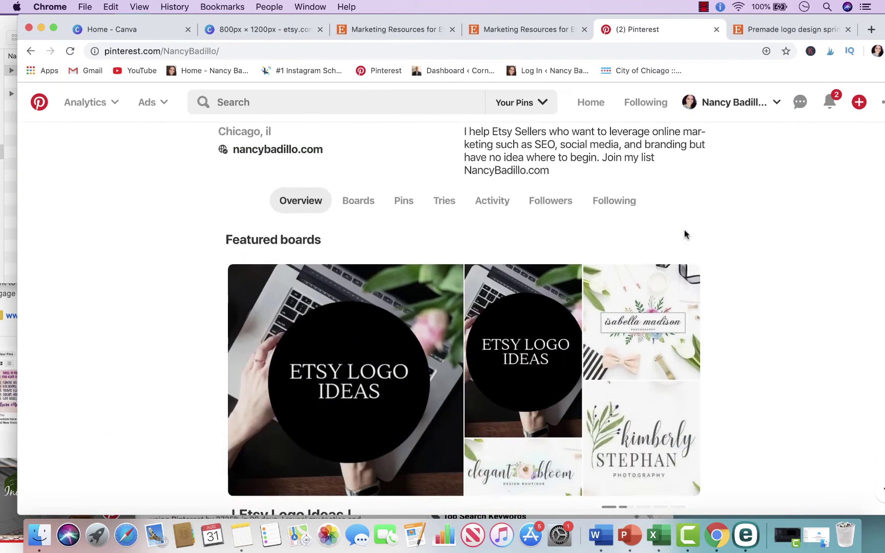
click(361, 195)
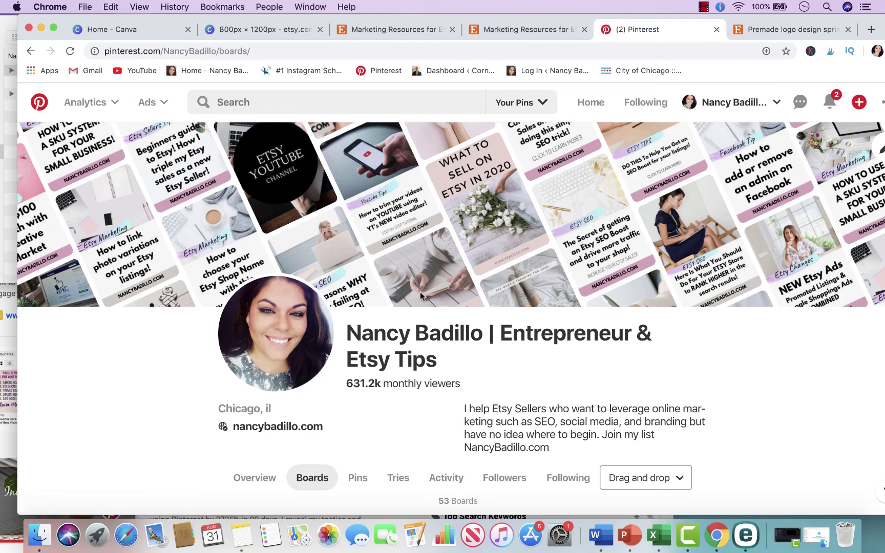
scroll(405, 328, down, 4)
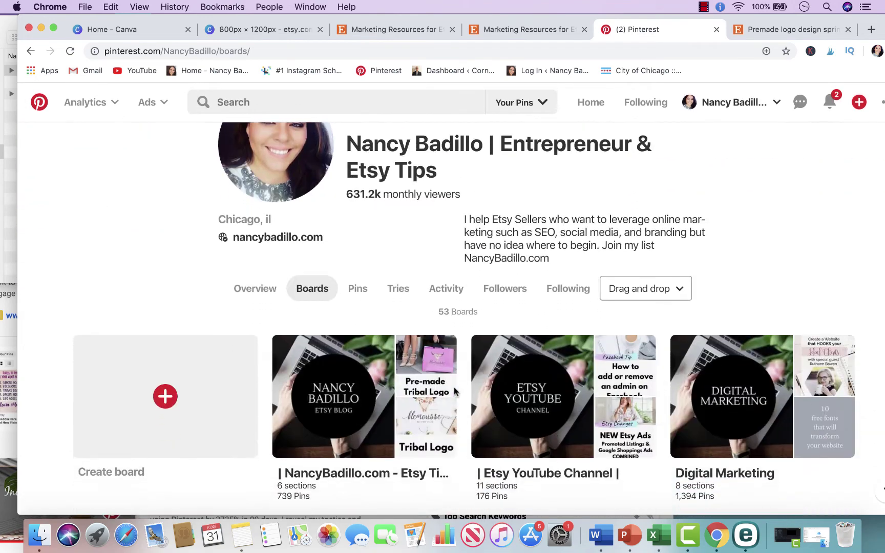
click(351, 359)
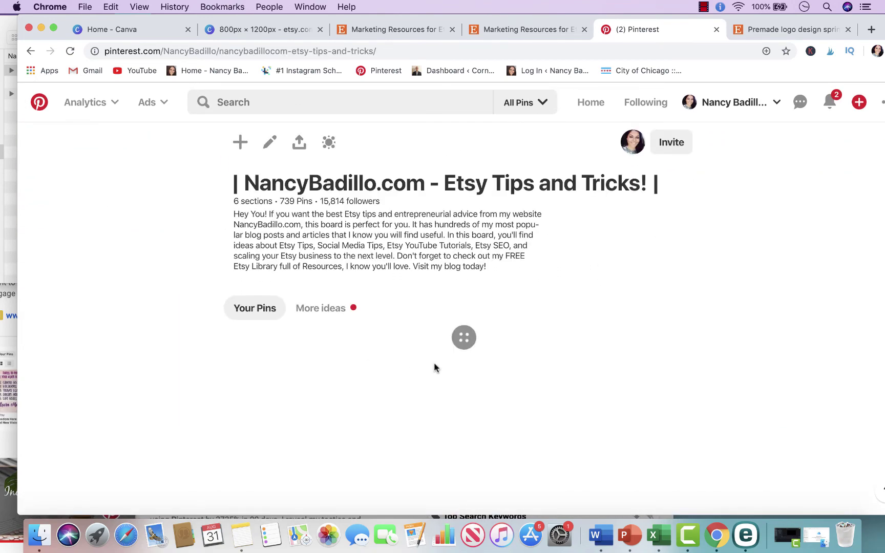
Open the board's "Etsy Shop" section and start a new pin in it.
scroll(444, 372, down, 2)
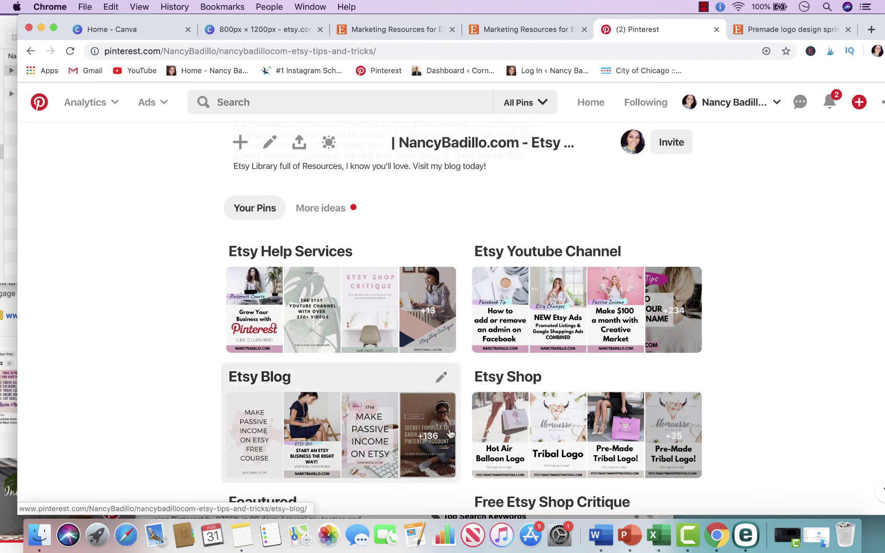
scroll(451, 434, down, 3)
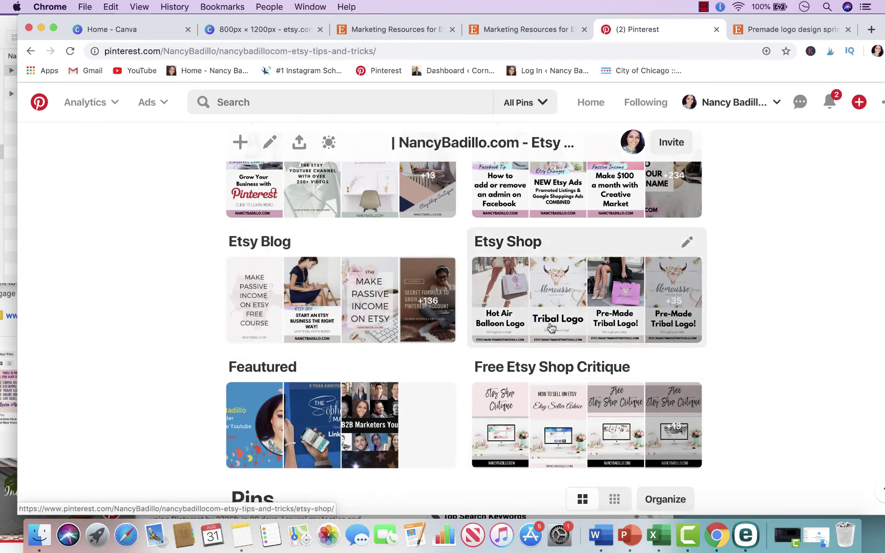
click(577, 290)
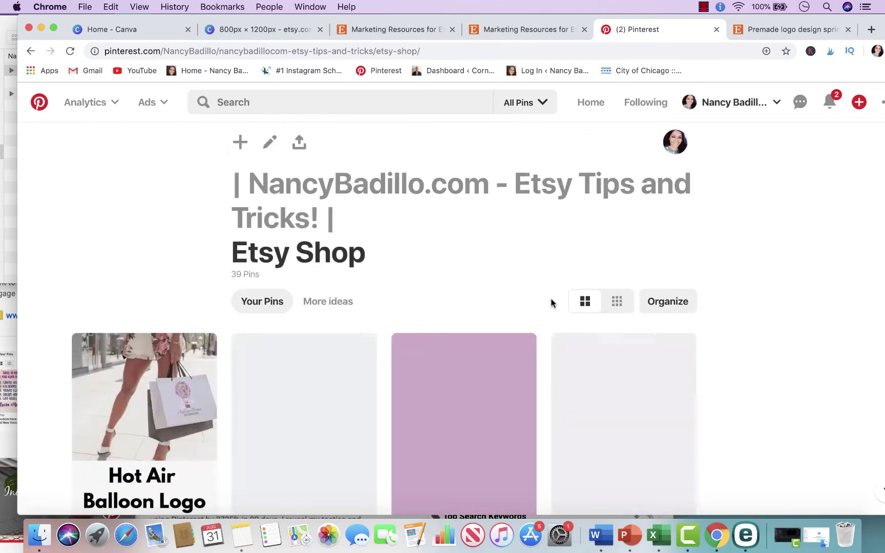
click(240, 142)
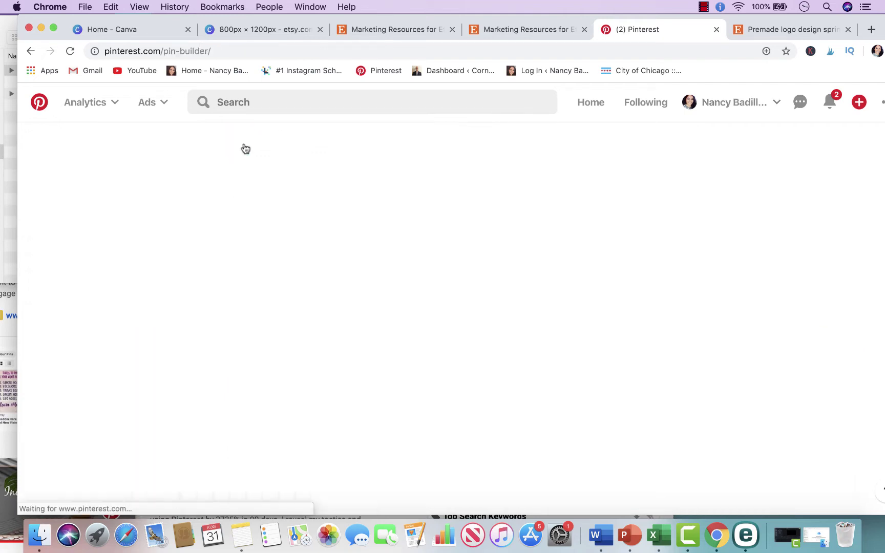
Switch to Notes, add the shop owner's name as a hashtag after #flowerlogo in the first blurb, and copy that blurb.
drag(196, 20, 92, 21)
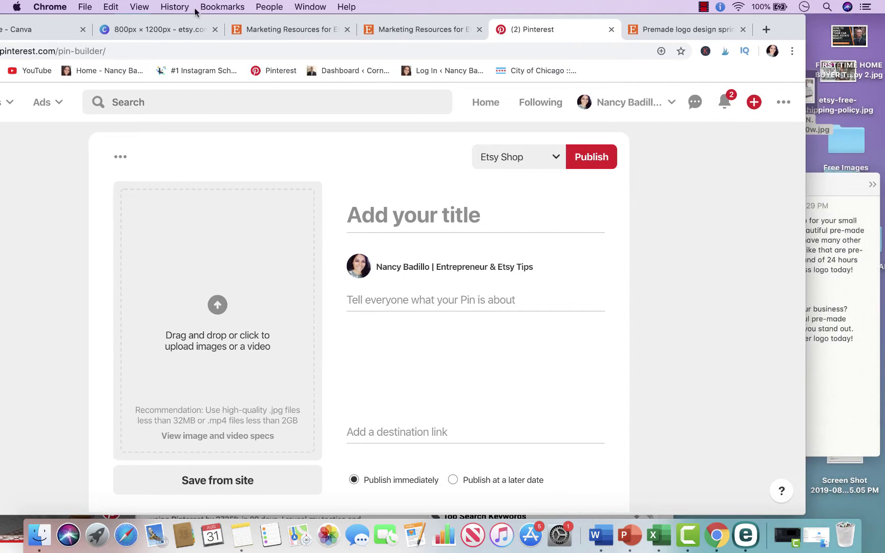
click(840, 405)
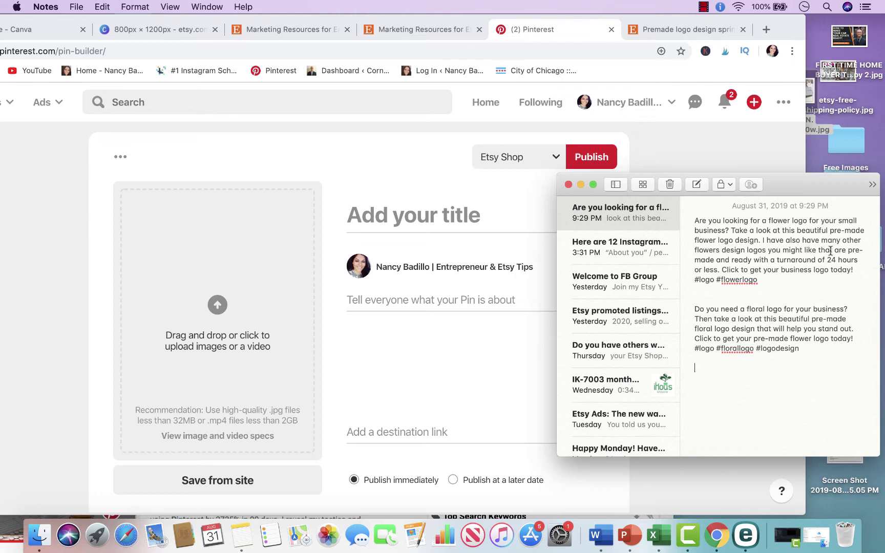
click(770, 278)
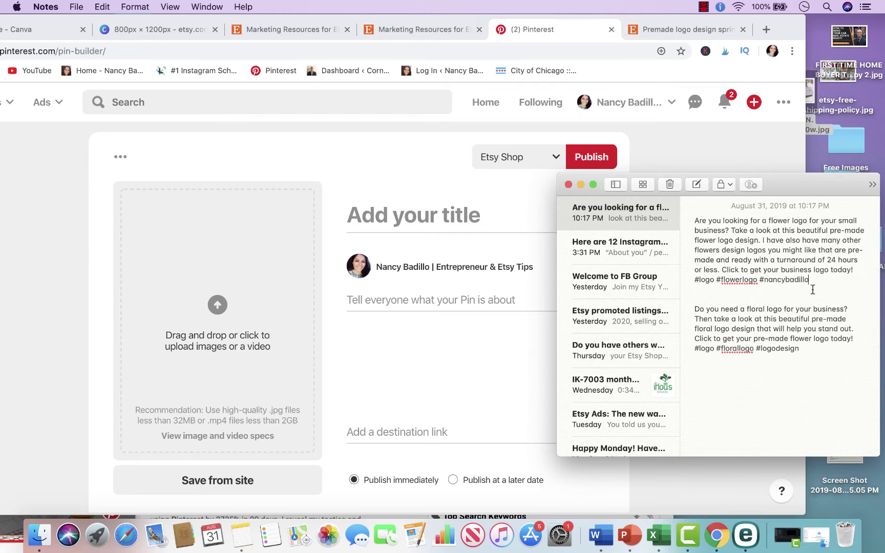
drag(829, 279, 683, 214)
key(super+c)
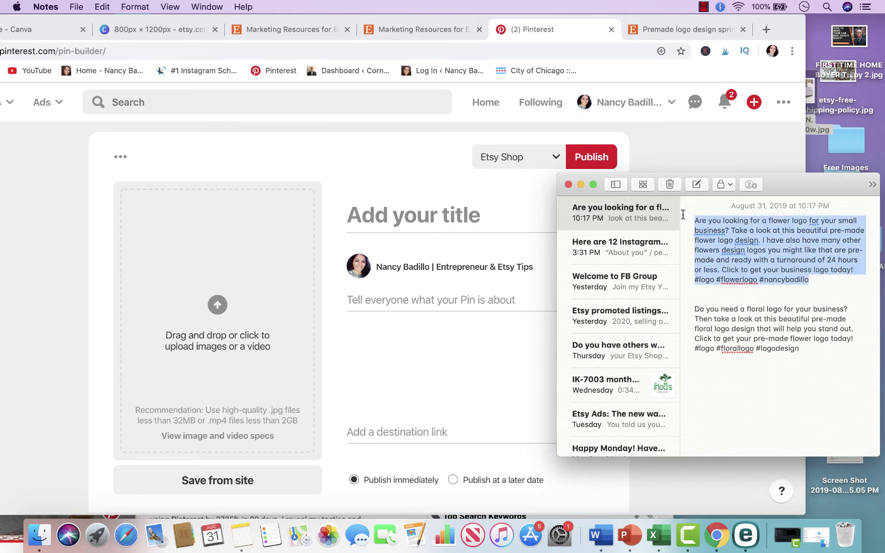
Return to the Pinterest pin builder, paste the flower logo blurb as the description, and title the pin "Flower Logo".
click(486, 302)
click(485, 302)
key(super+v)
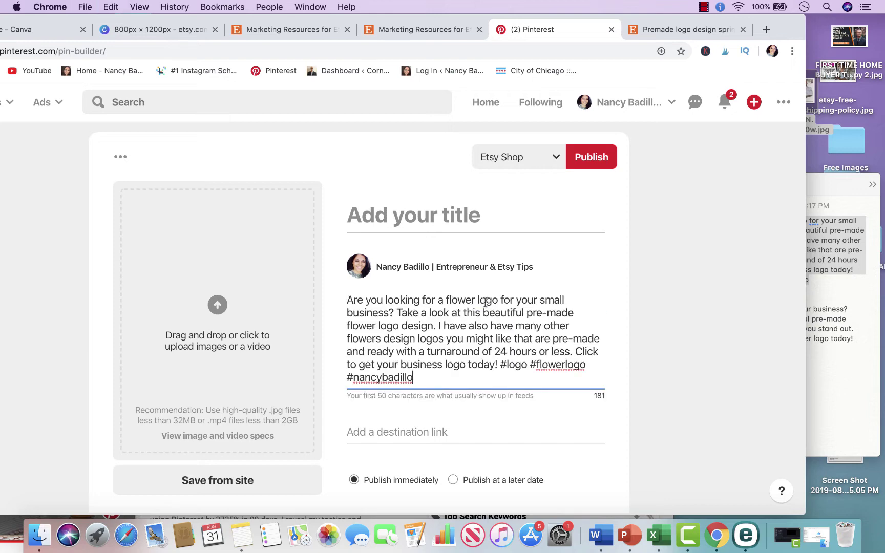
drag(390, 18, 509, 4)
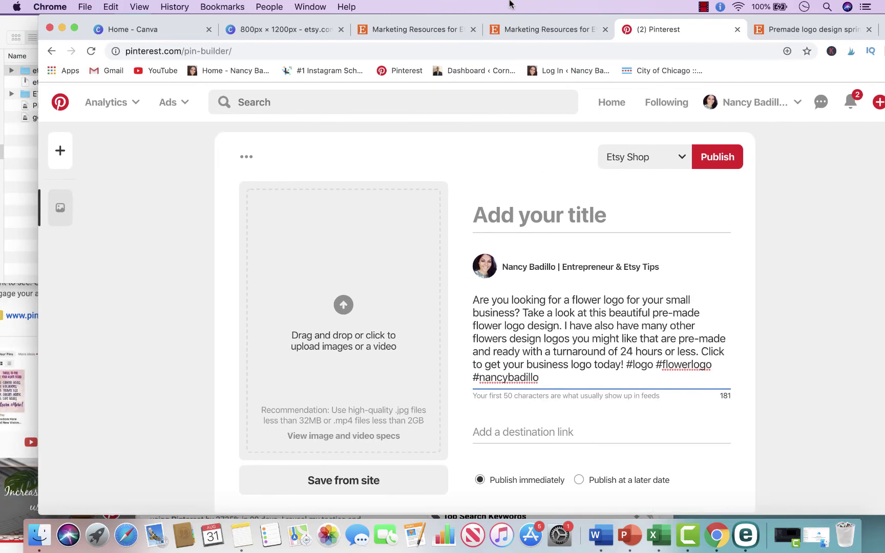
click(487, 215)
text(Flower L)
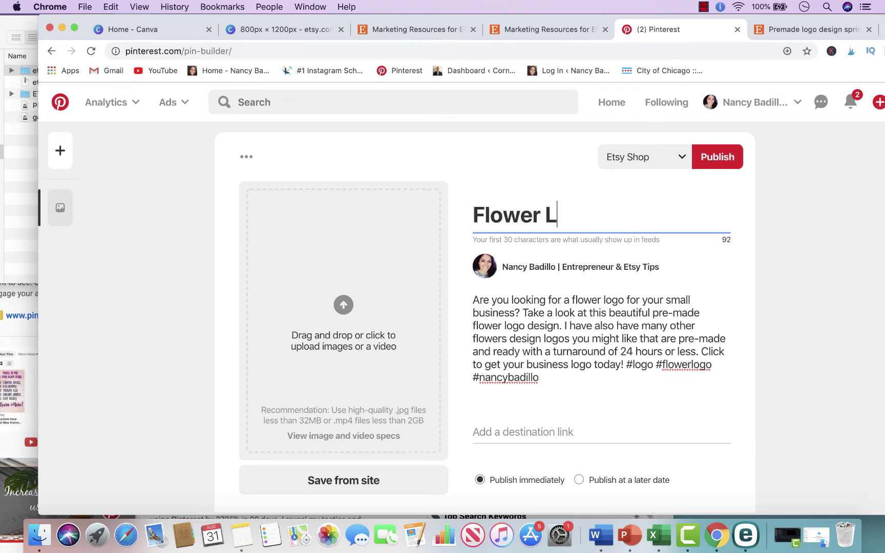
text(ogo)
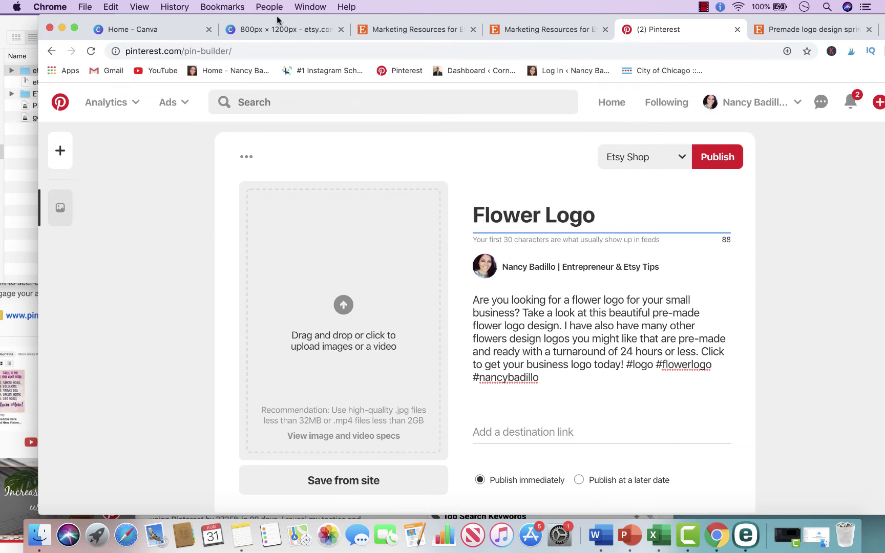
Switch to Finder's Downloads window, expand the extracted pins folder, and rename 3.jpg as flower-logo.jpg.
drag(277, 17, 360, 15)
click(78, 121)
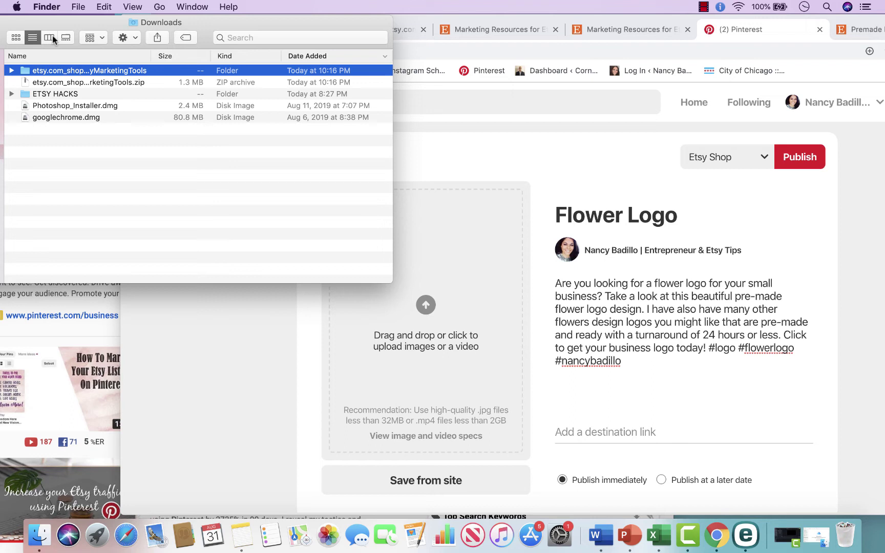
click(12, 70)
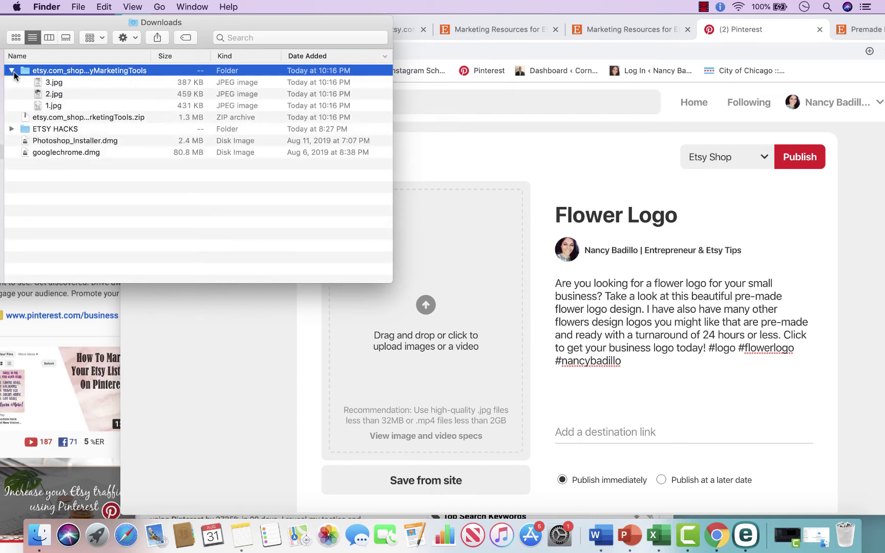
click(51, 84)
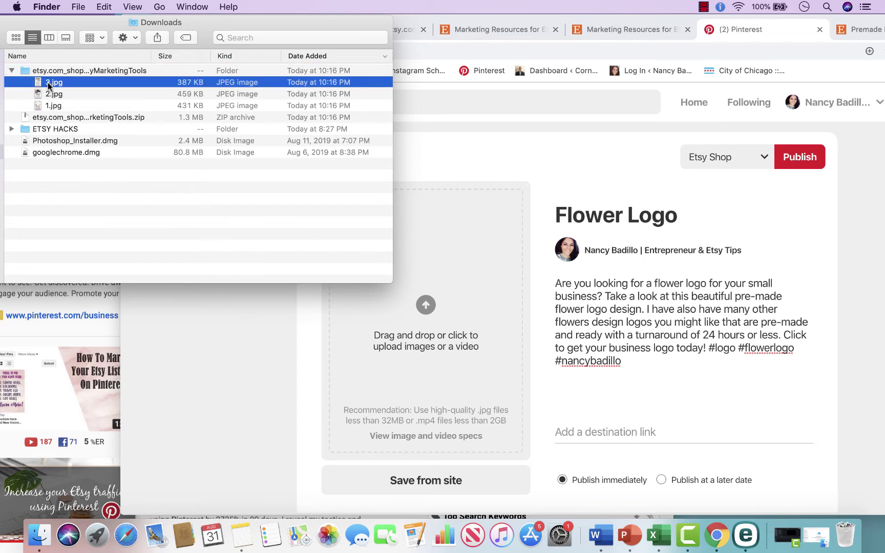
click(48, 83)
text(flower-logo)
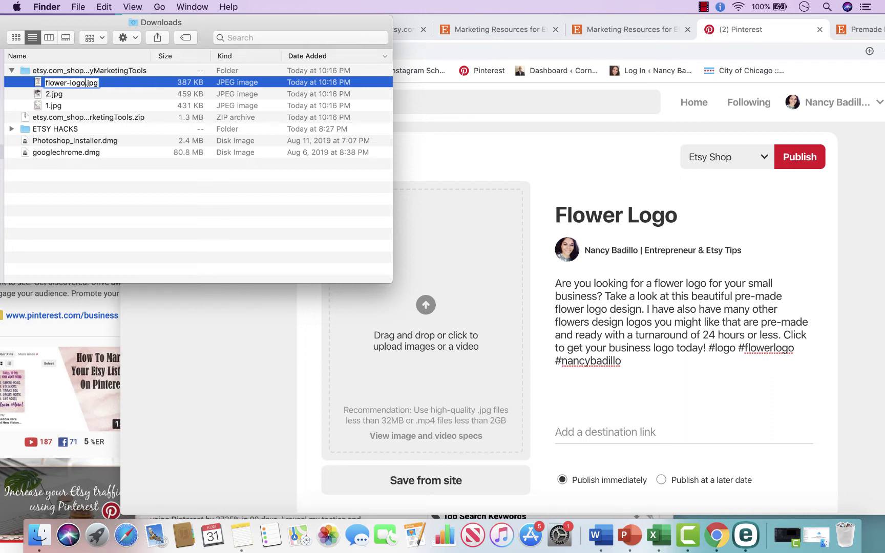
key(Return)
Upload flower-logo.jpg as the image of the new pin.
drag(37, 83, 421, 338)
scroll(421, 338, down, 2)
scroll(389, 348, up, 2)
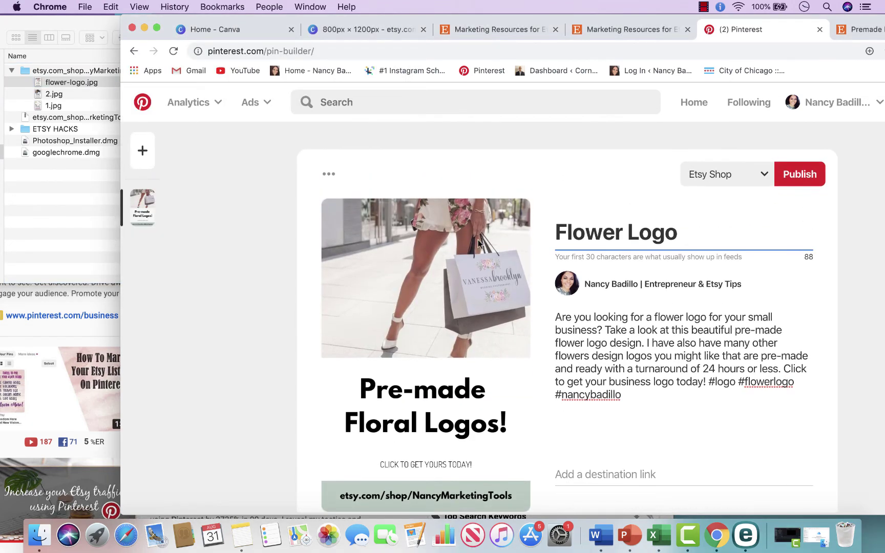
scroll(555, 439, down, 2)
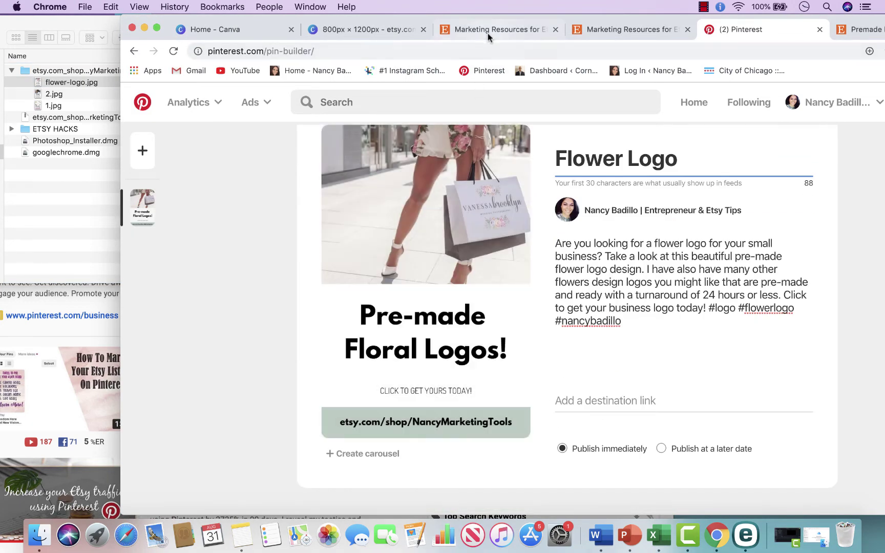
Open the Etsy shop listing for the wedding photography floral logo shown on the pin and select its web address for copying.
click(488, 31)
click(624, 29)
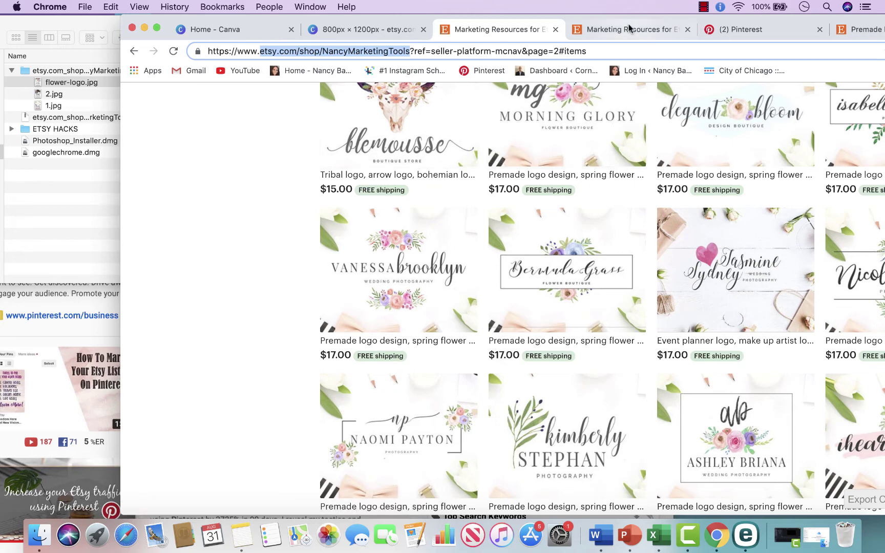
click(517, 47)
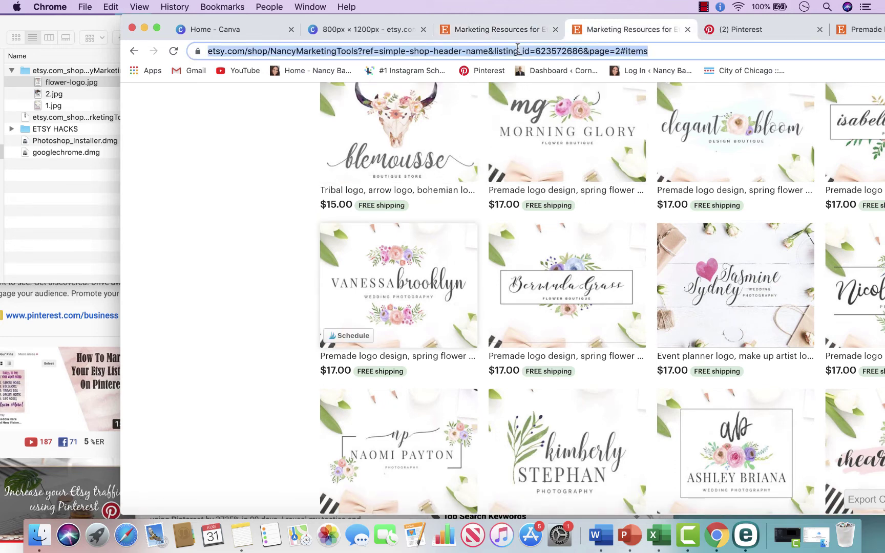
click(448, 248)
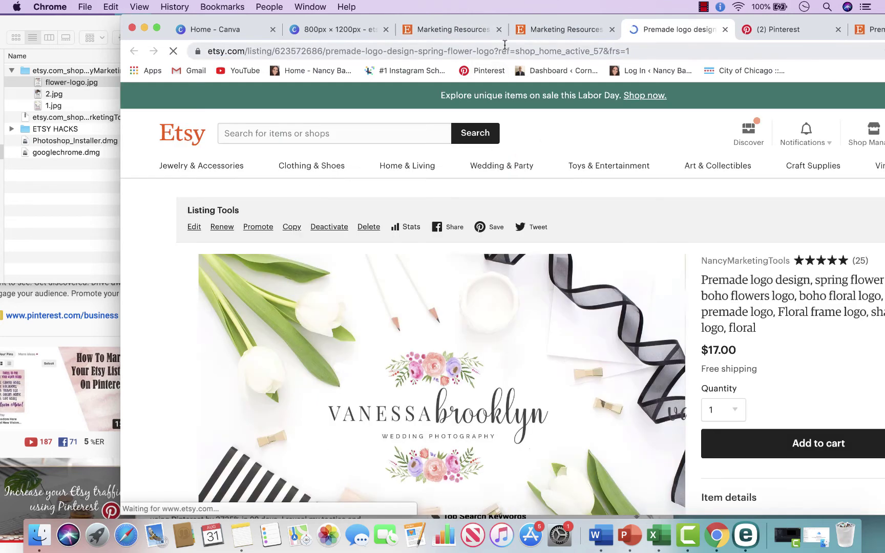
click(504, 45)
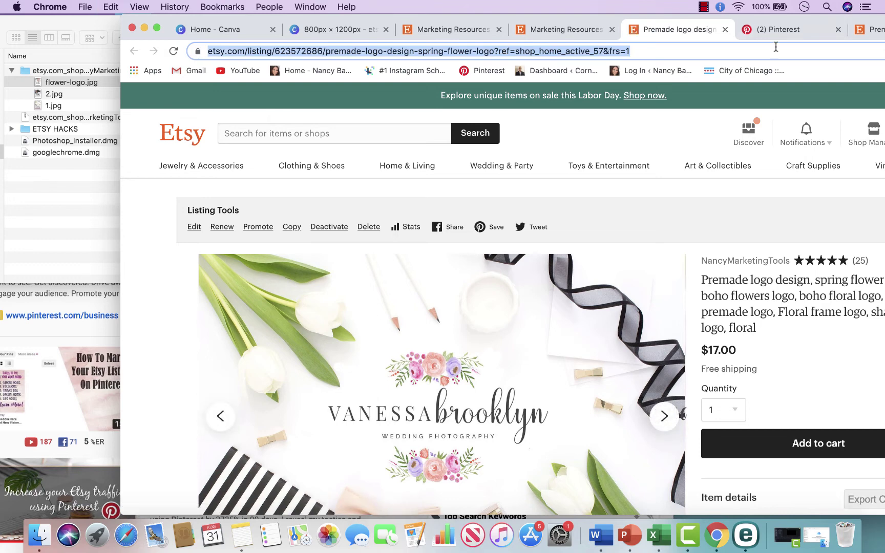
Paste the Etsy listing address as the pin's destination link and publish the pin immediately to the "Etsy Shop" section.
click(776, 30)
click(618, 397)
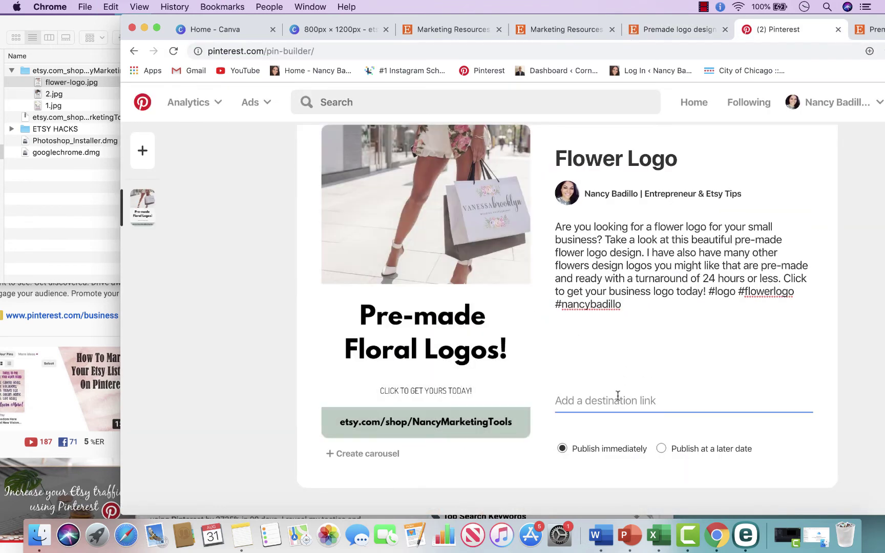
key(super+v)
scroll(677, 273, up, 2)
click(793, 188)
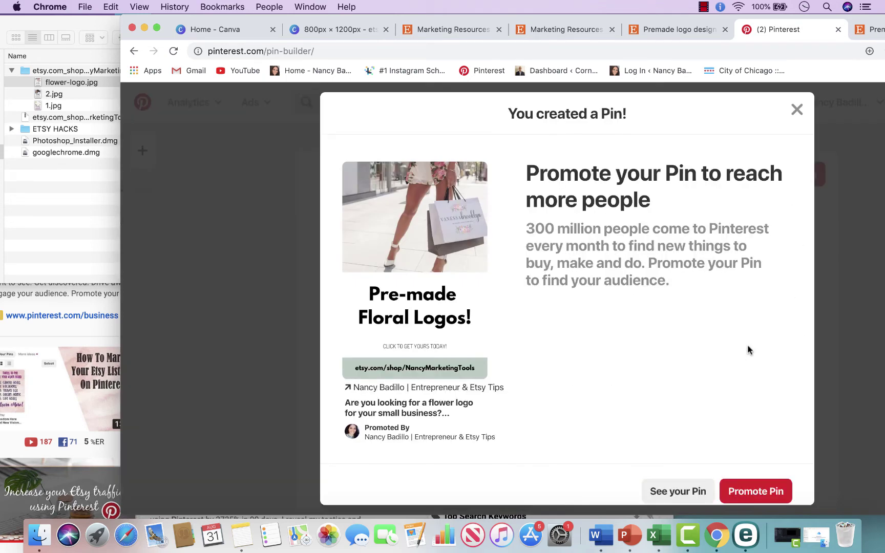
Open the published pin and reload its page to check the image and listing details.
click(679, 486)
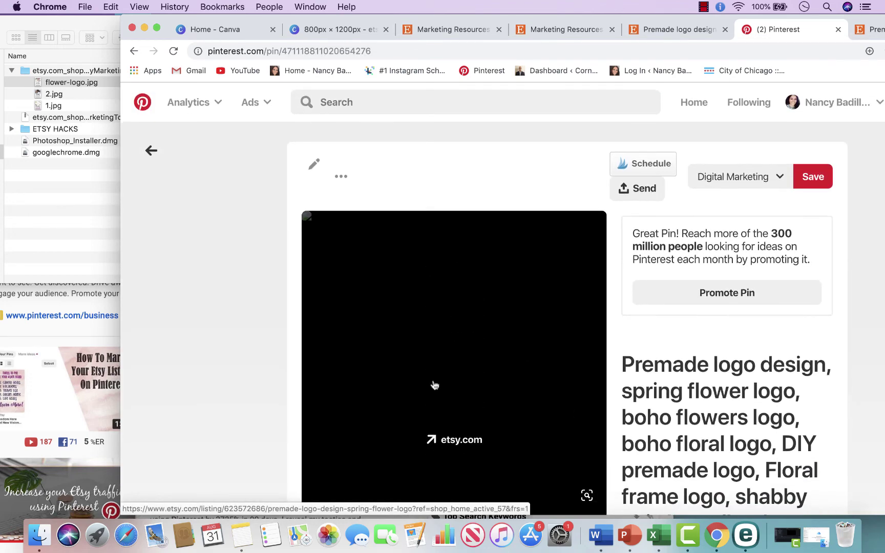
scroll(435, 386, down, 1)
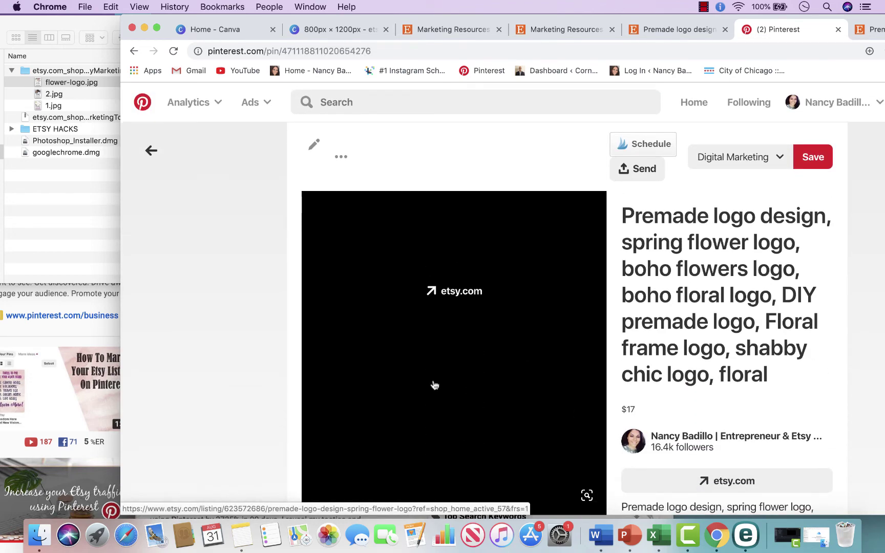
scroll(369, 395, down, 5)
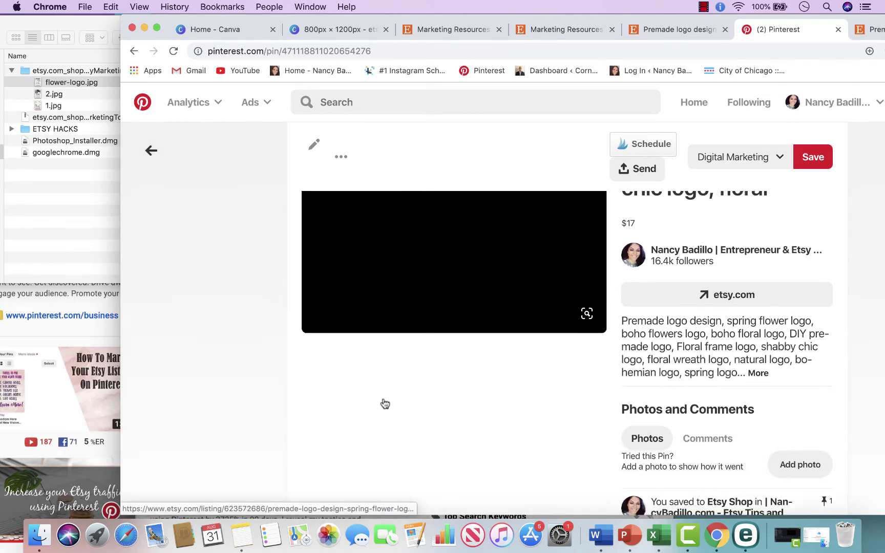
key(super+r)
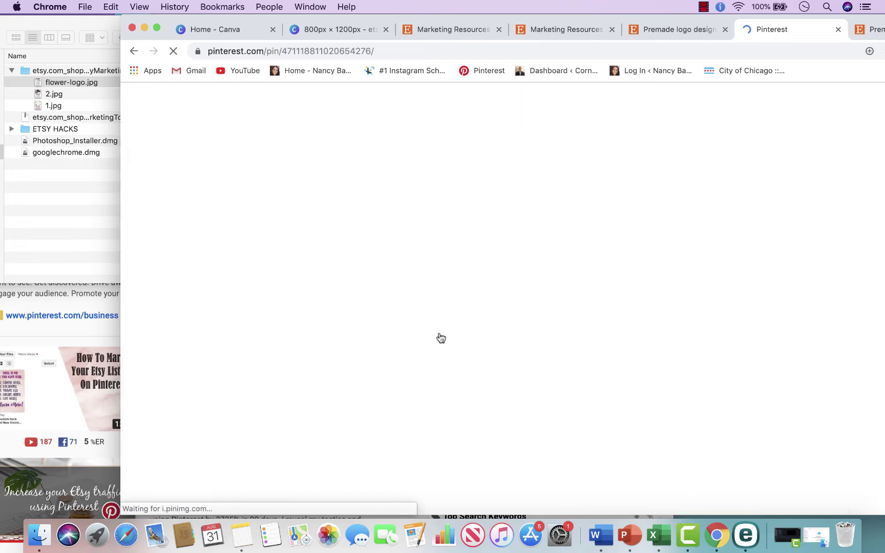
scroll(451, 276, down, 5)
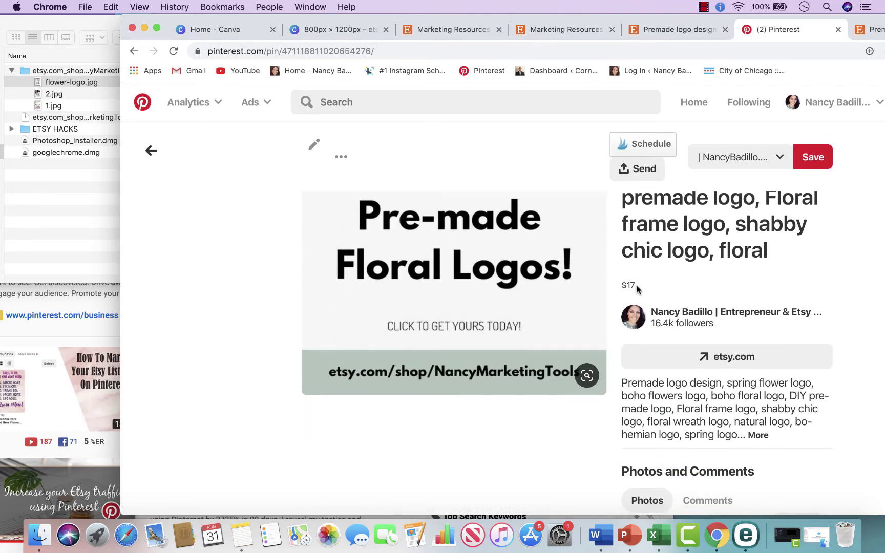
Review the published pin's image, title and price, and expand the full listing description to read it.
triple_click(626, 285)
scroll(502, 285, up, 2)
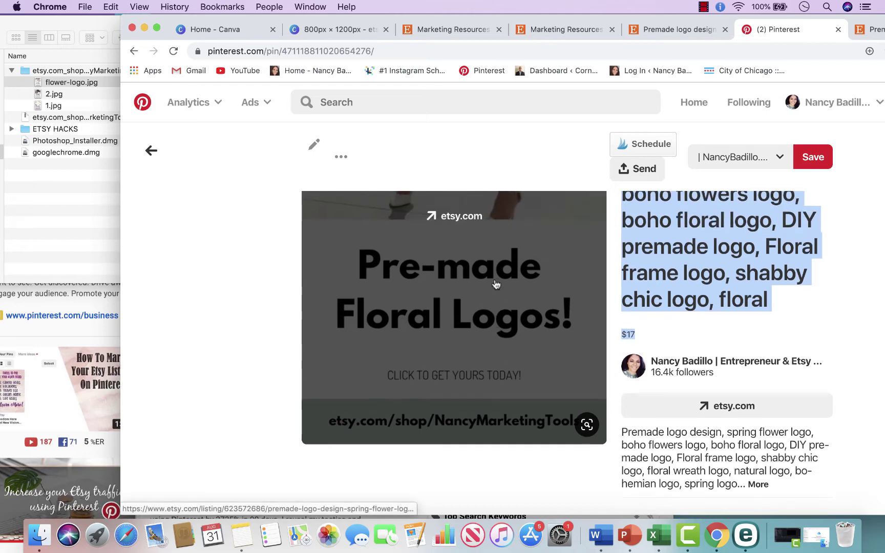
scroll(502, 285, down, 4)
click(758, 385)
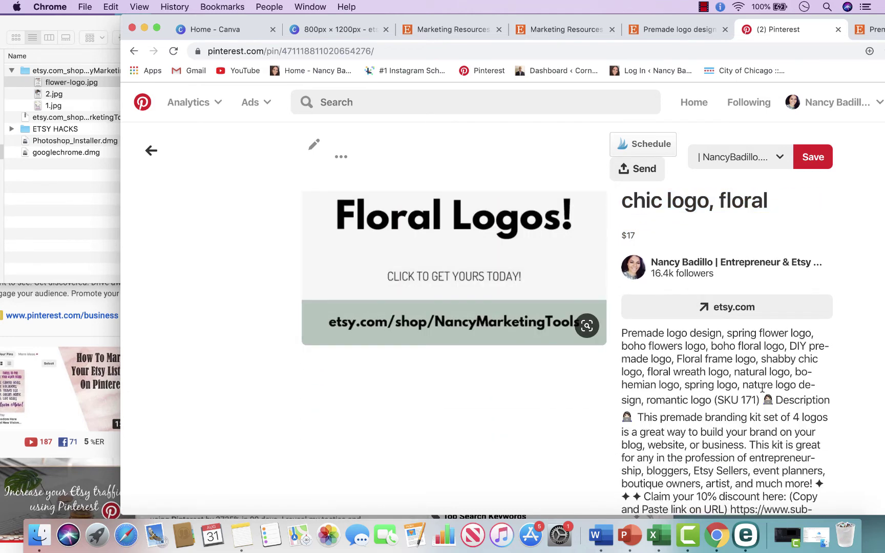
scroll(778, 416, down, 3)
scroll(778, 416, down, 2)
scroll(730, 243, down, 12)
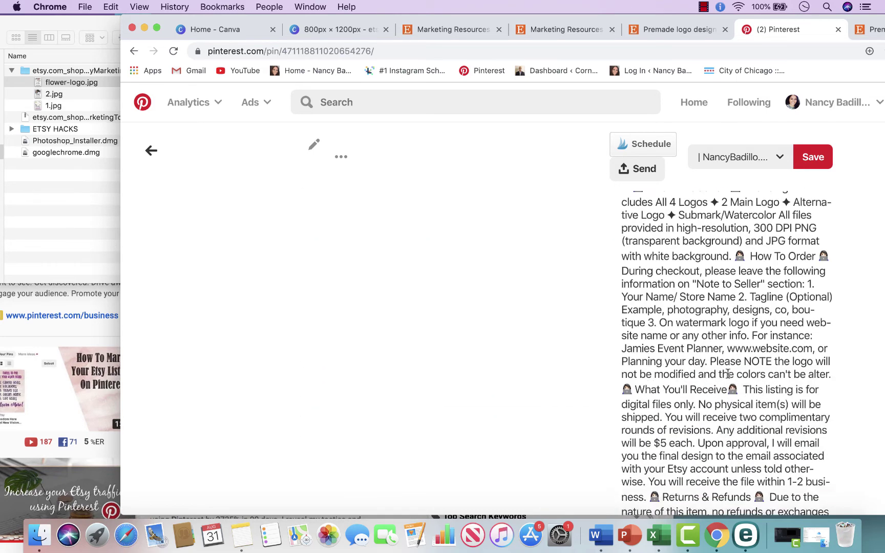
scroll(737, 362, up, 15)
scroll(736, 362, up, 5)
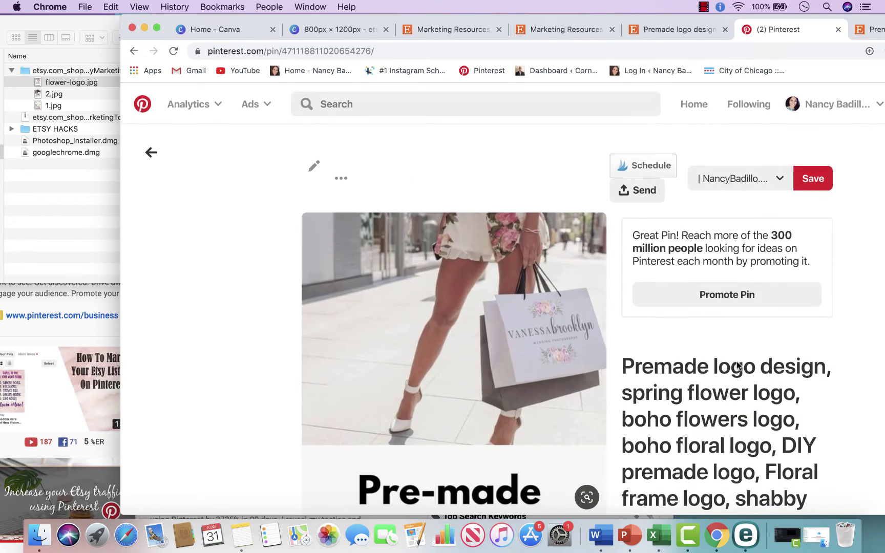
scroll(666, 374, down, 3)
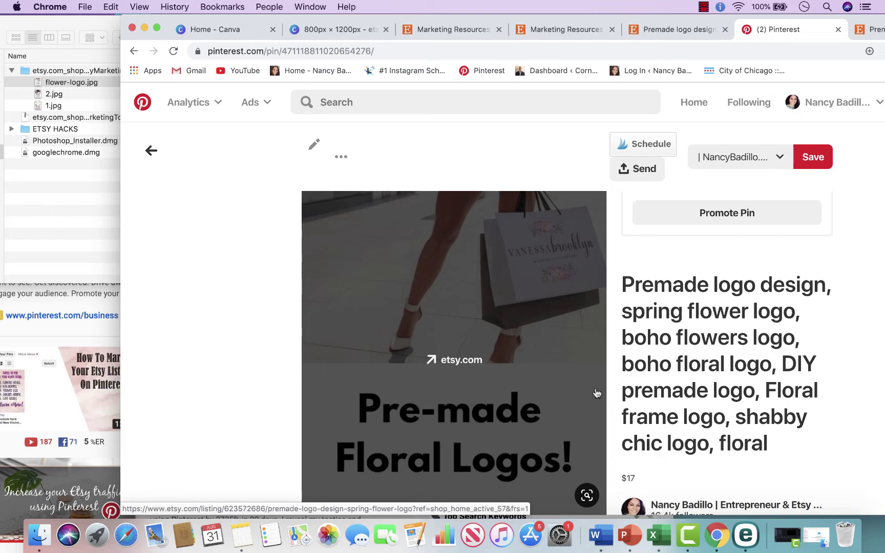
scroll(590, 445, down, 5)
scroll(590, 445, up, 5)
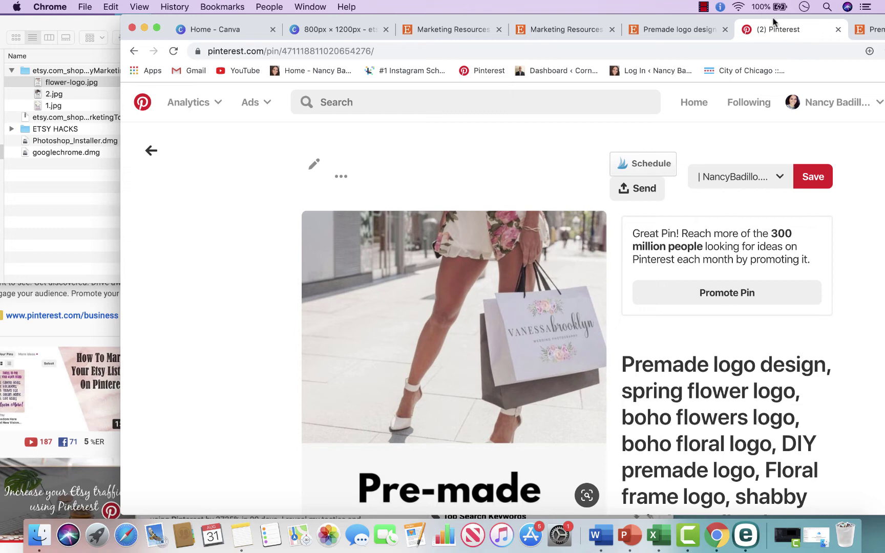
Open the profile's Etsy Tips and Tricks board and view the pins in its "Etsy Shop" section.
drag(797, 20, 682, 17)
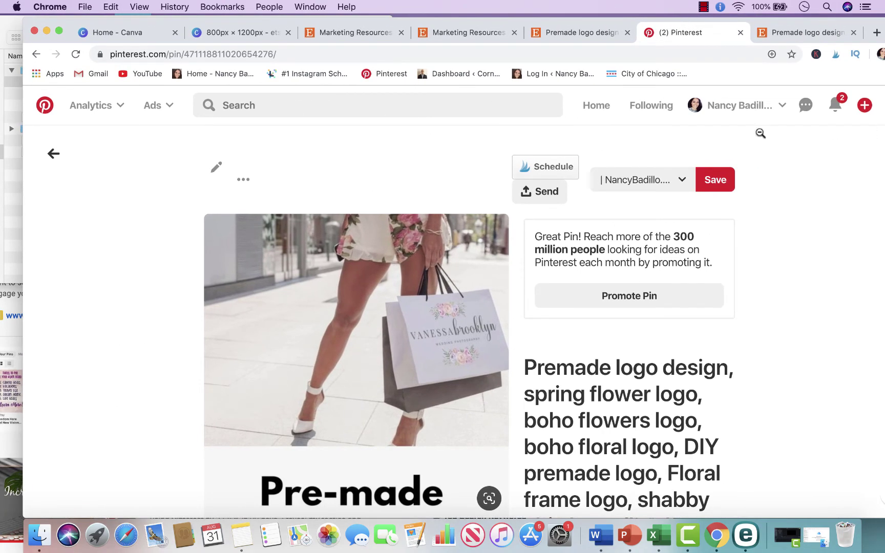
click(758, 109)
click(782, 174)
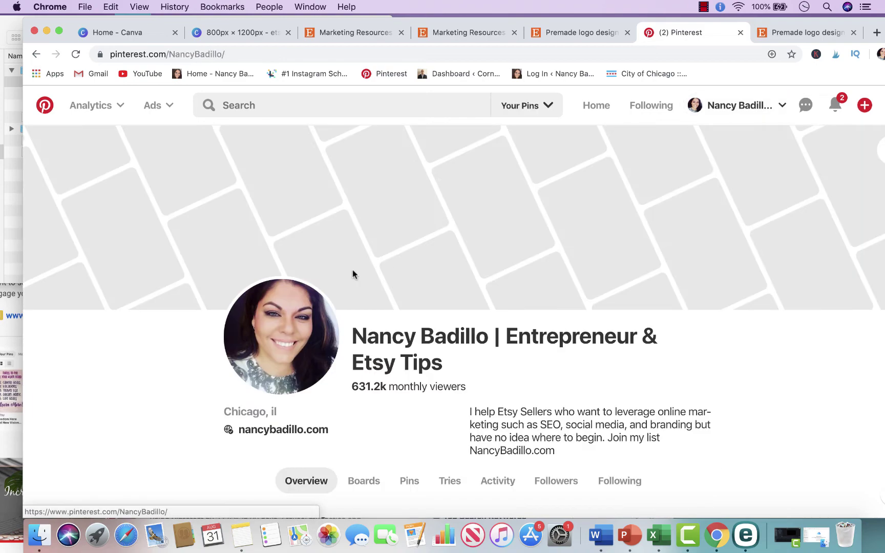
scroll(341, 371, down, 5)
click(363, 216)
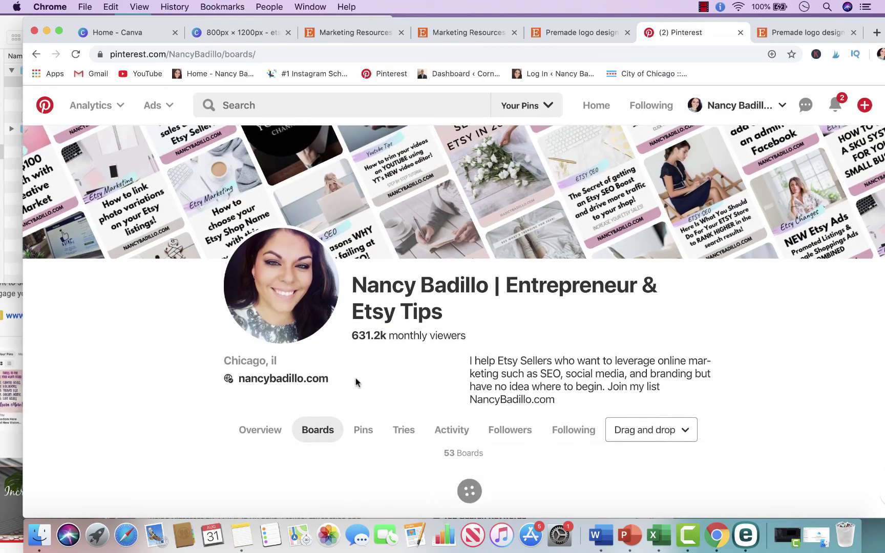
scroll(333, 383, down, 5)
click(451, 297)
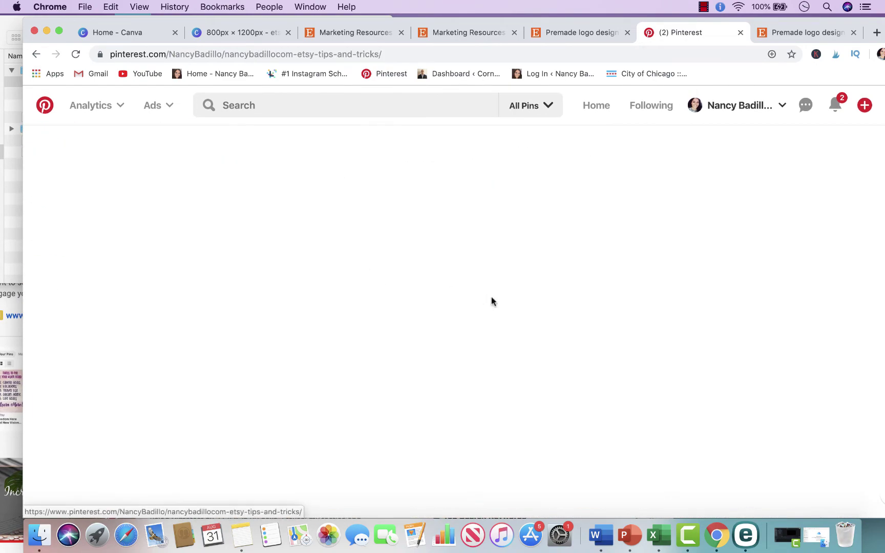
scroll(531, 395, down, 5)
click(652, 404)
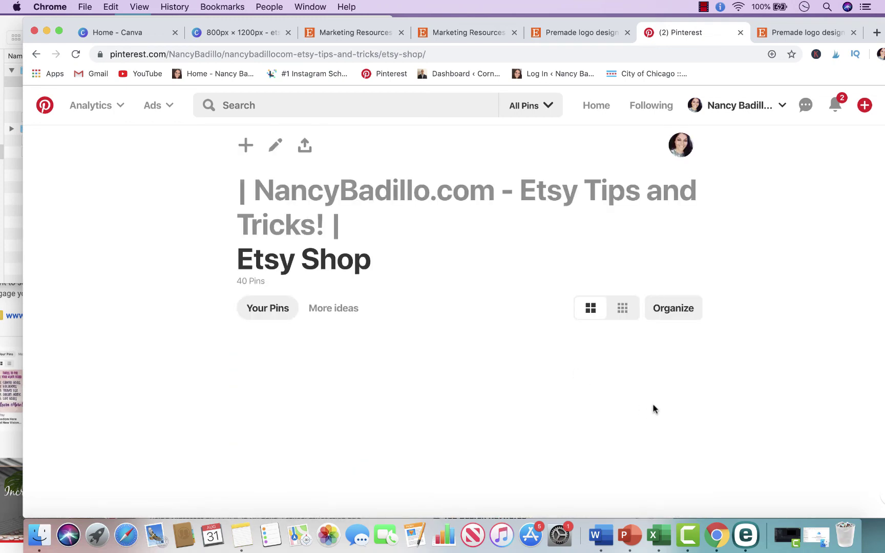
scroll(593, 413, down, 2)
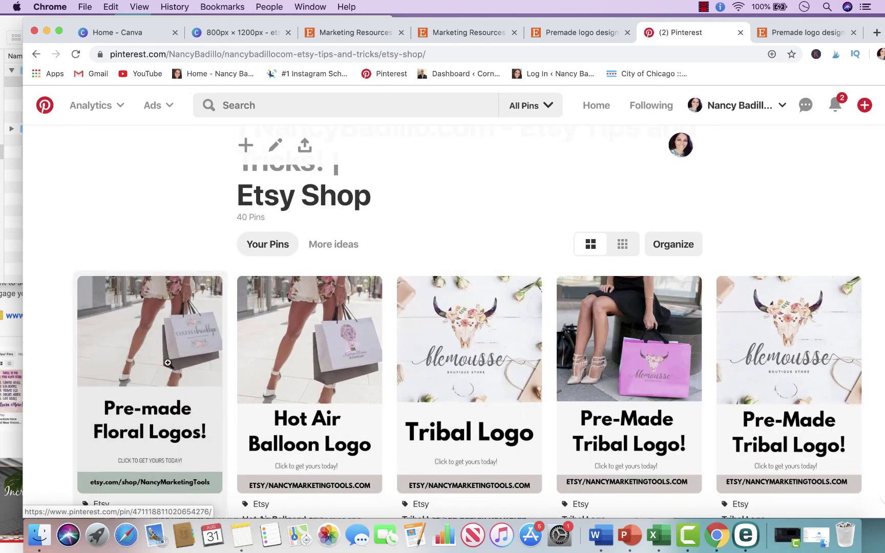
Switch to Notes, add the brand-name hashtag after #logodesign in the floral logo description, and select that whole description for copying.
drag(749, 16, 531, 12)
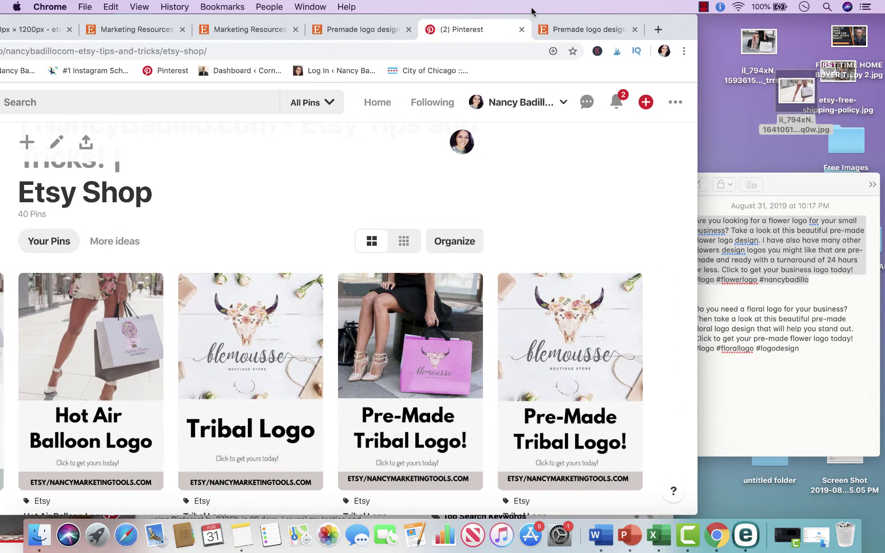
click(754, 387)
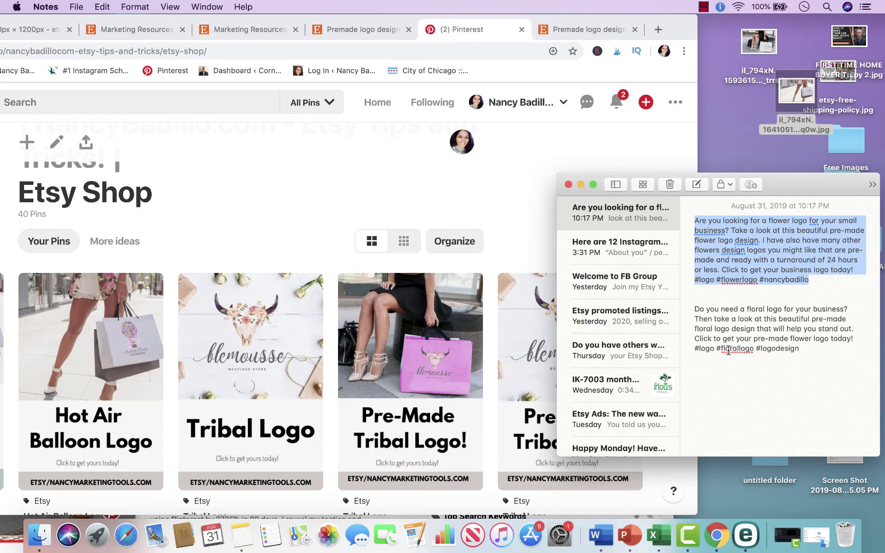
click(816, 347)
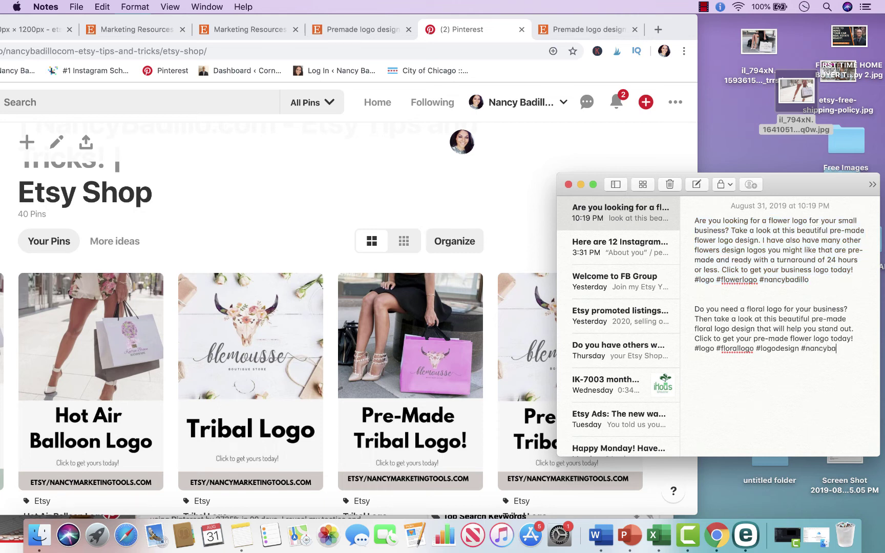
drag(857, 348, 661, 296)
Switch to the Downloads folder and preview 2.jpg and 1.jpg to identify which pin design each contains.
drag(343, 15, 583, 3)
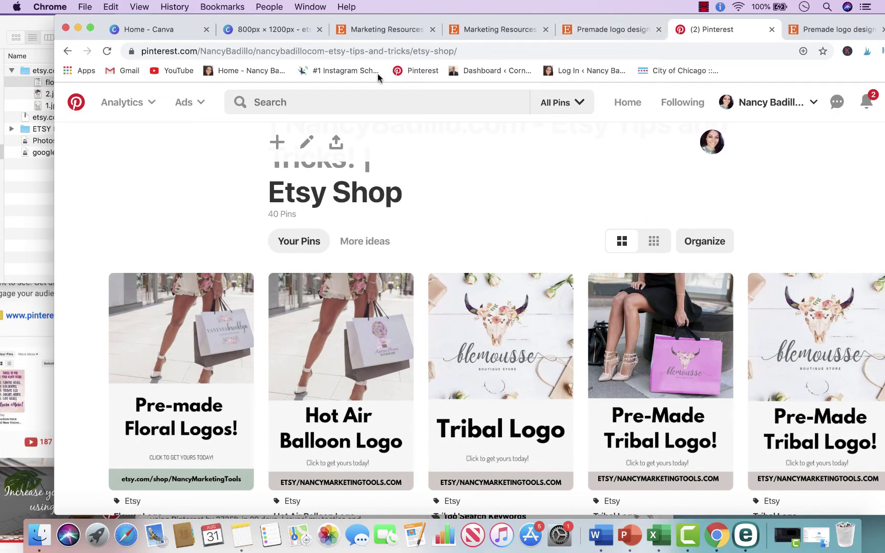
click(11, 117)
click(54, 95)
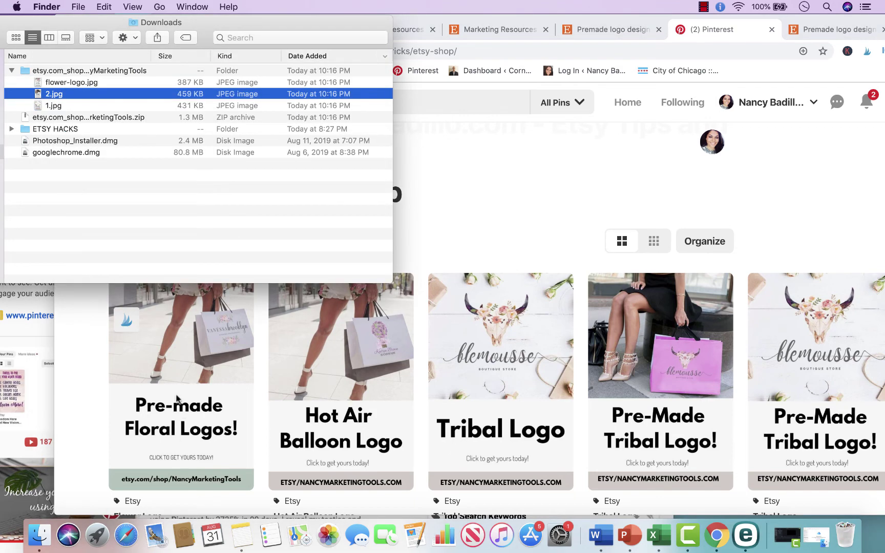
double_click(52, 93)
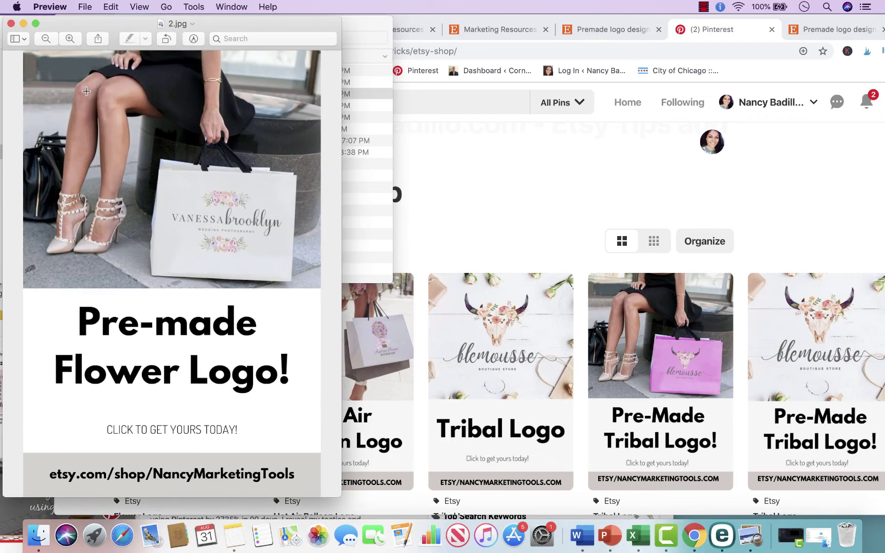
click(10, 23)
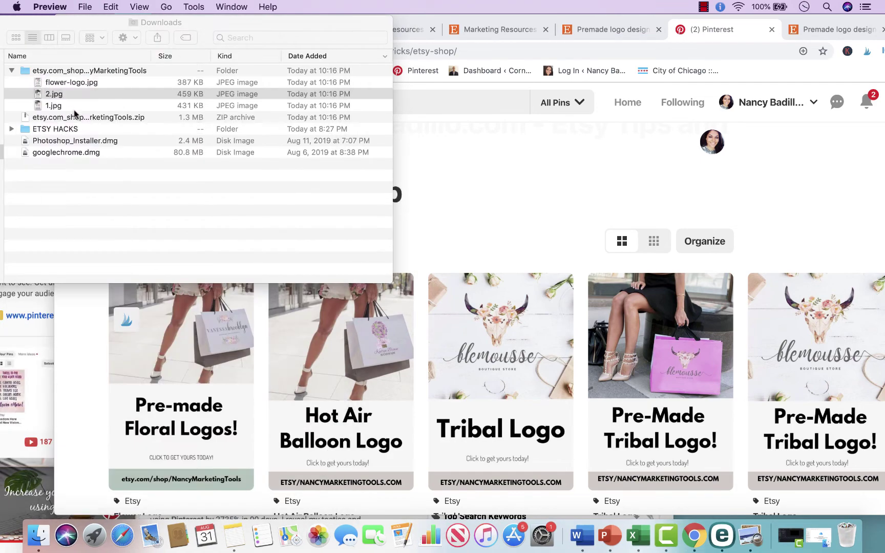
click(54, 106)
double_click(55, 105)
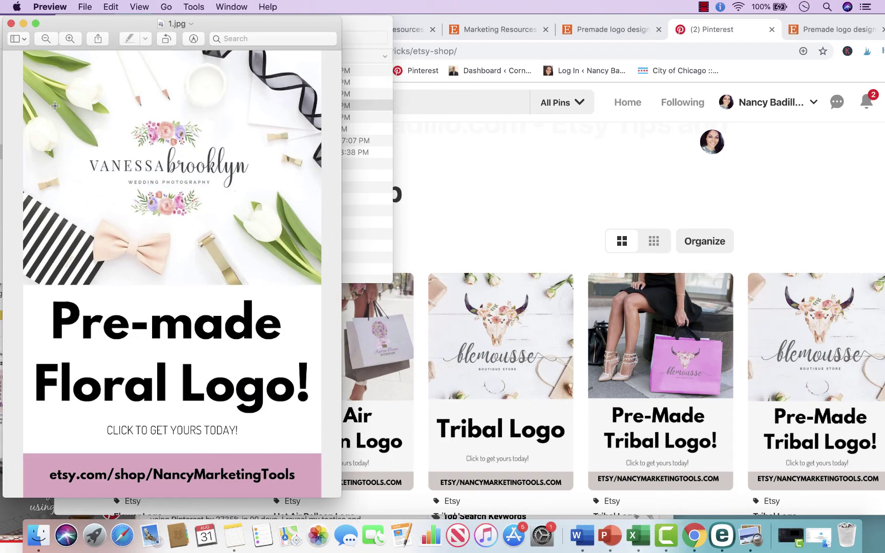
click(10, 23)
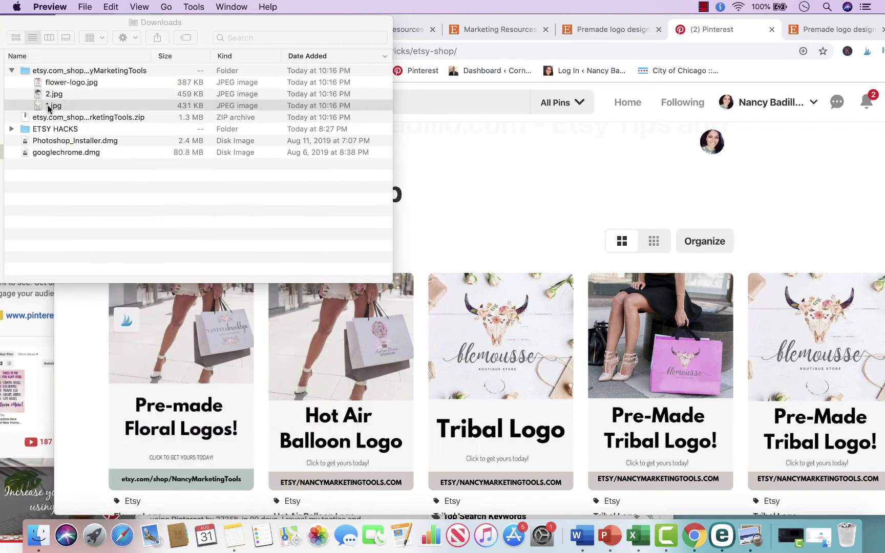
Rename the image file 1.jpg as Floral-Logo.jpg.
click(50, 107)
key(Return)
text(Flow)
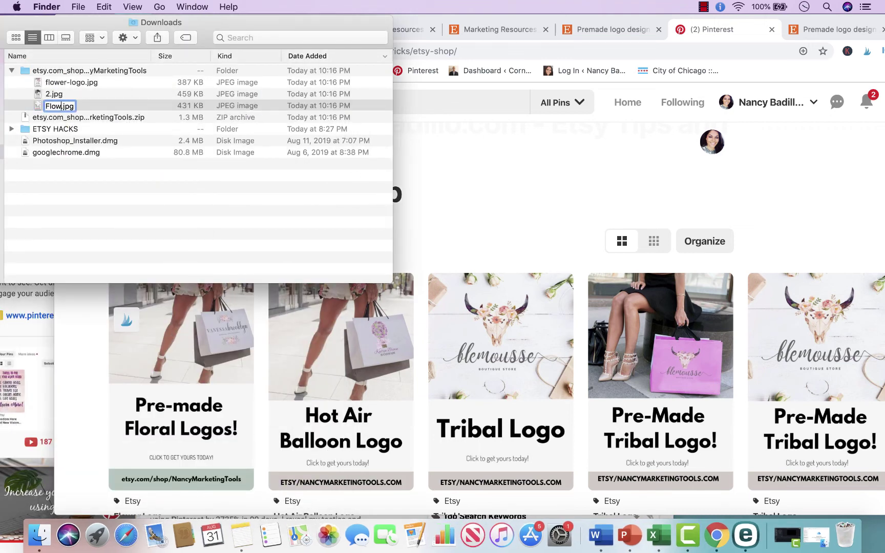
key(BackSpace)
text(ral-Logo)
key(Return)
Start a new pin on Pinterest and upload Floral-Logo.jpg from the Downloads folder as its image.
click(765, 131)
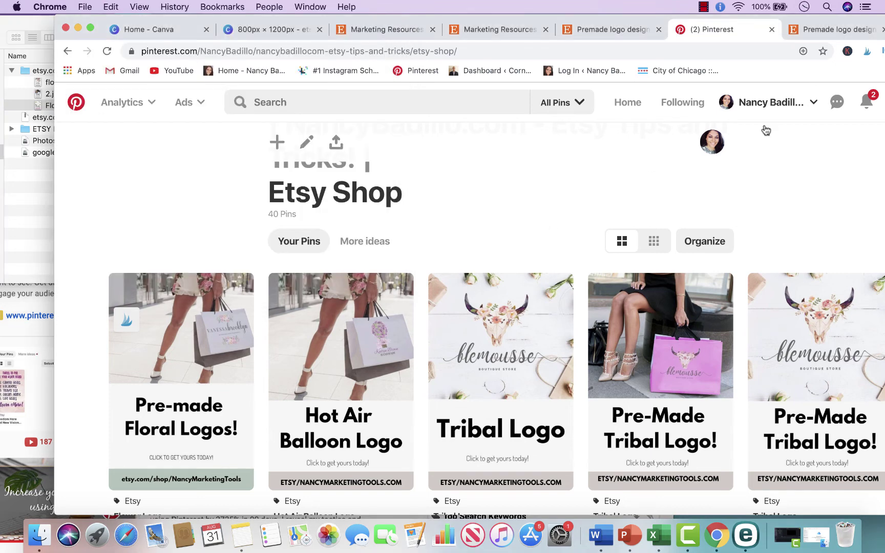
drag(866, 31, 820, 37)
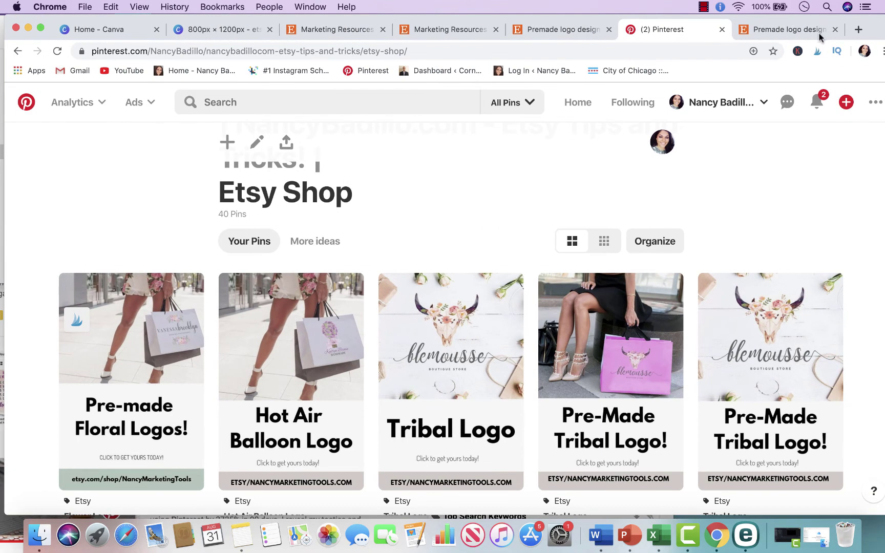
click(847, 102)
click(739, 148)
drag(231, 17, 393, 4)
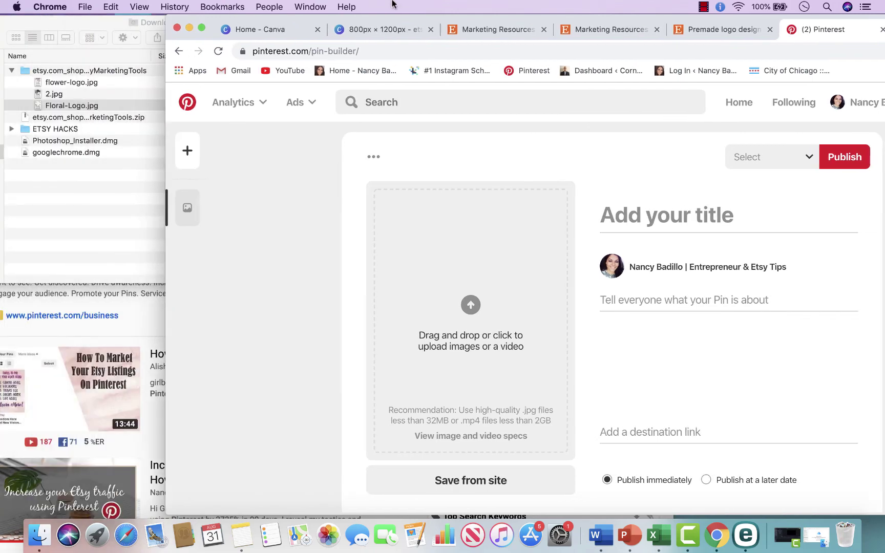
drag(42, 106, 461, 220)
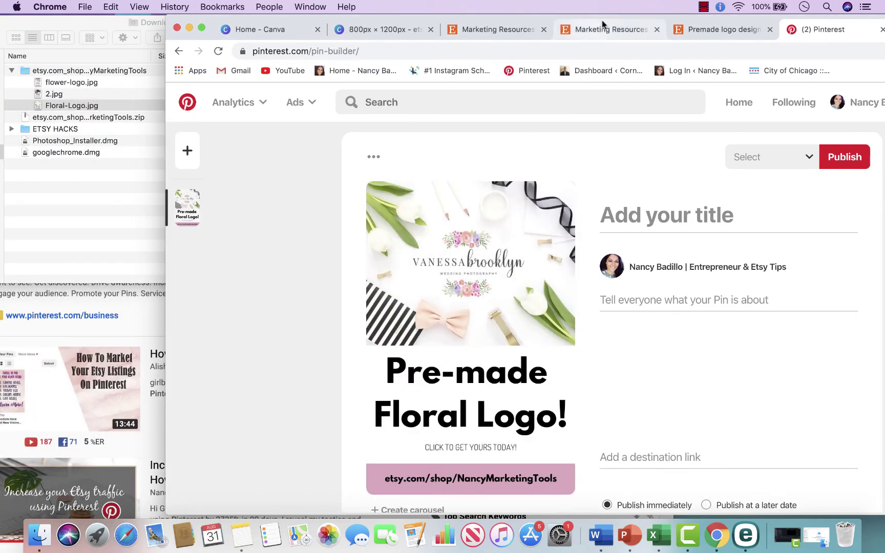
Title the pin "Floral Logo" and paste the copied floral logo description with its hashtags.
drag(613, 17, 431, 11)
click(476, 221)
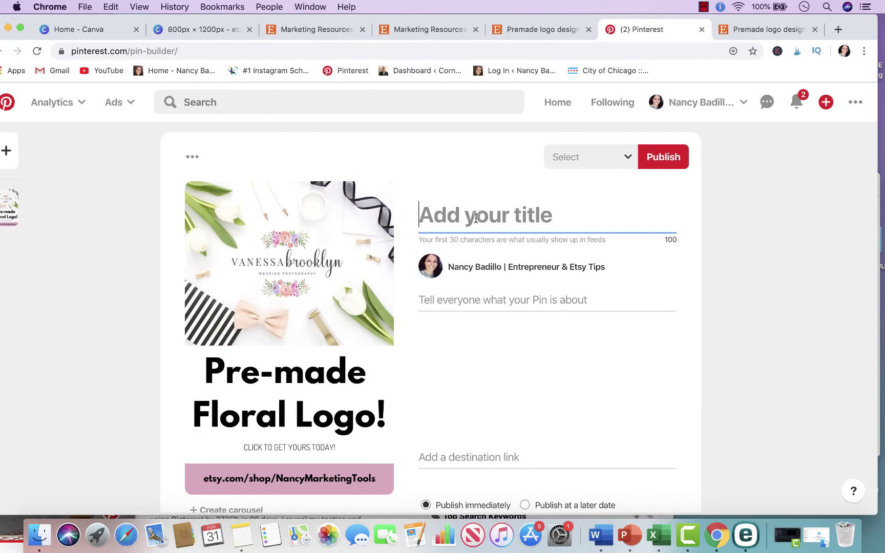
text(Floral Logo)
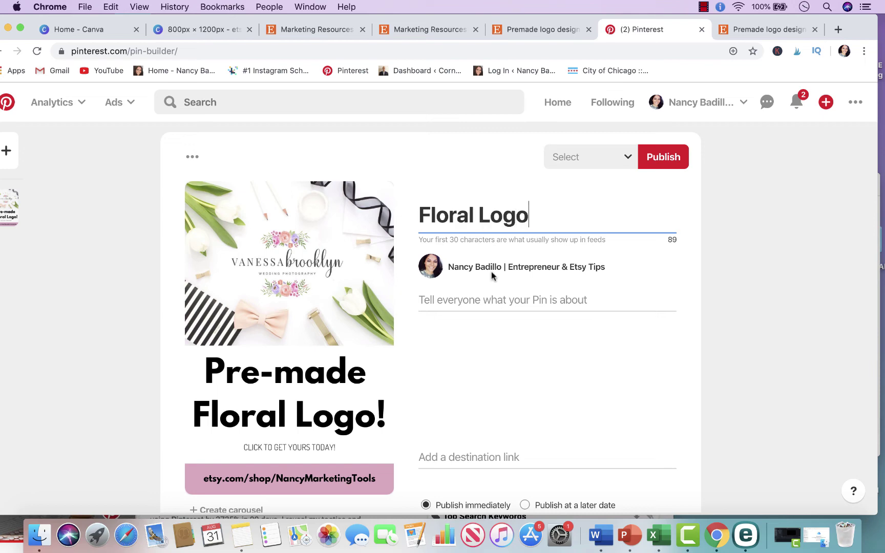
click(471, 301)
text(Do you need a floral logo for your business? Then take a look at this beautiful pre-made floral logo design that will help you stand out. Click to get your pre-made flower logo today! #logo #florallogo #logodesign #nancybadillo)
scroll(551, 330, down, 2)
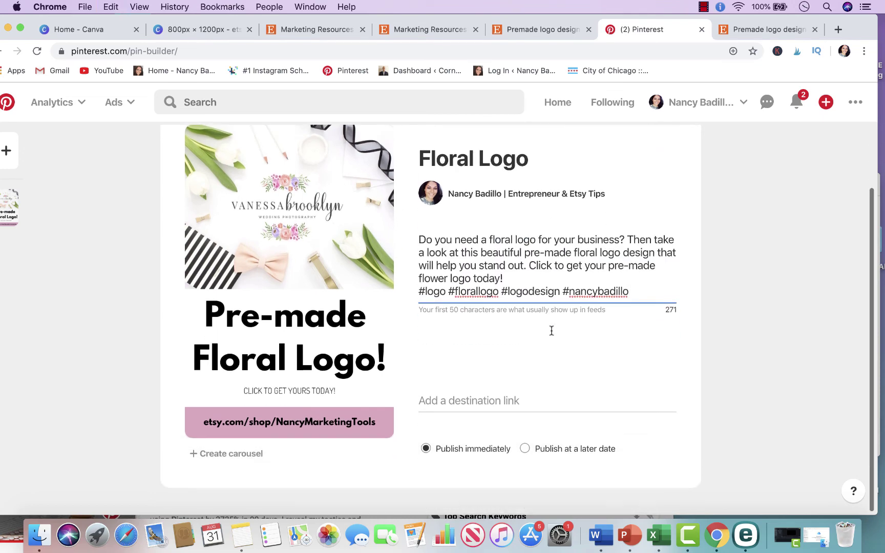
Check the address on the Etsy listing page and paste it as the pin's destination link.
click(544, 29)
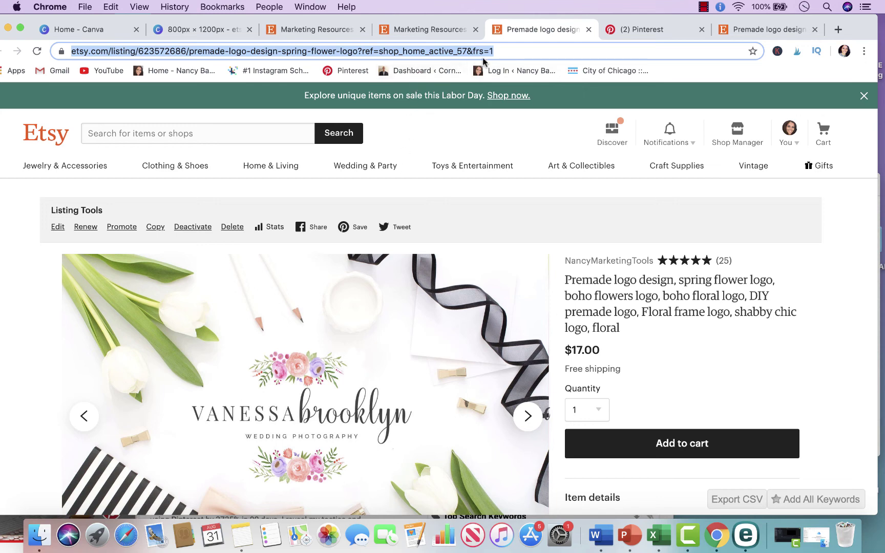
click(651, 29)
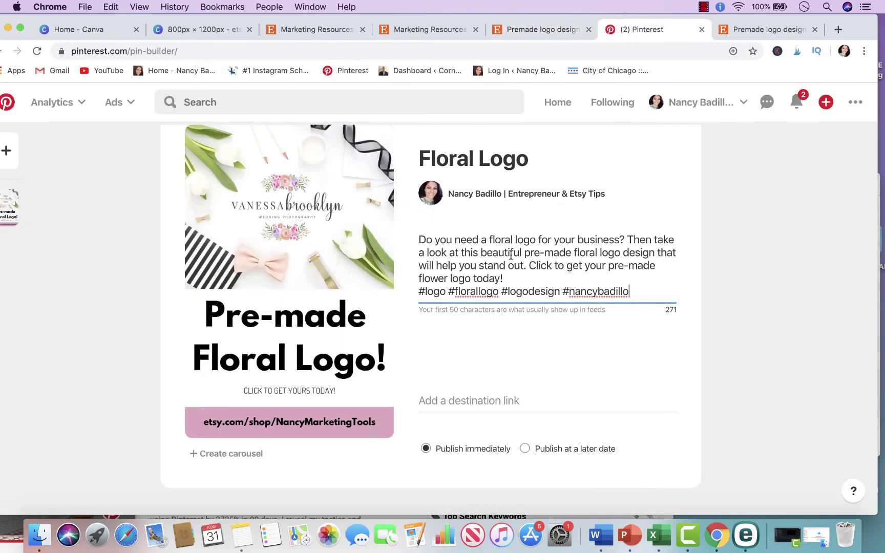
click(420, 399)
key(super+v)
scroll(518, 303, up, 3)
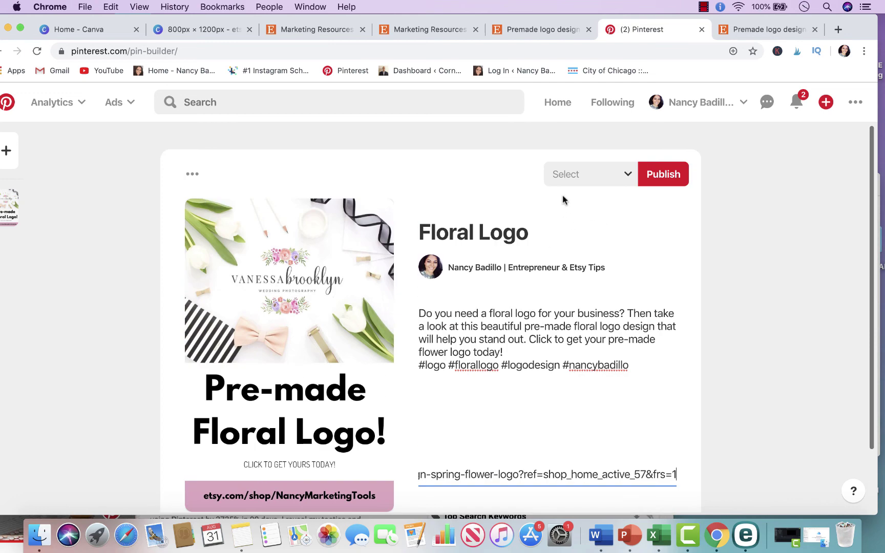
Publish the pin immediately to the "Etsy Shop" section of the Etsy Tips and Tricks board and dismiss the promotion offer.
click(592, 184)
scroll(600, 322, down, 10)
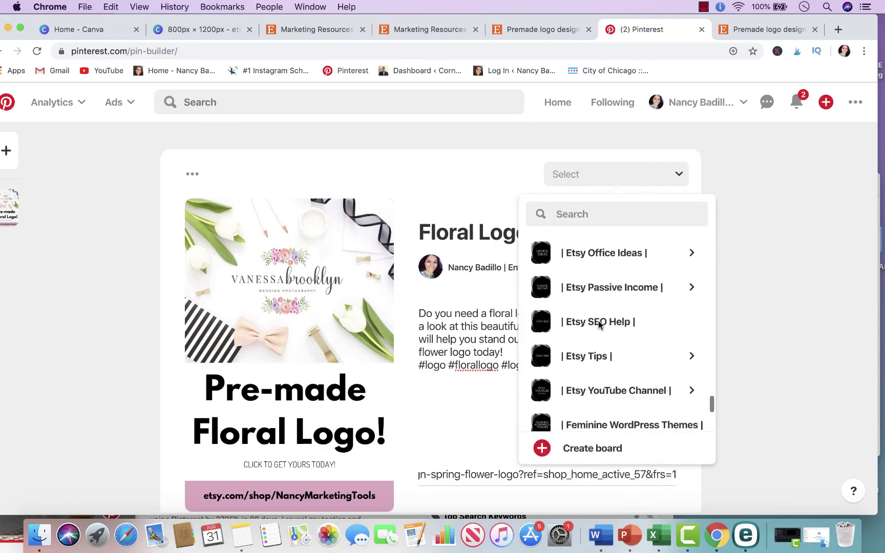
scroll(600, 324, down, 5)
click(614, 314)
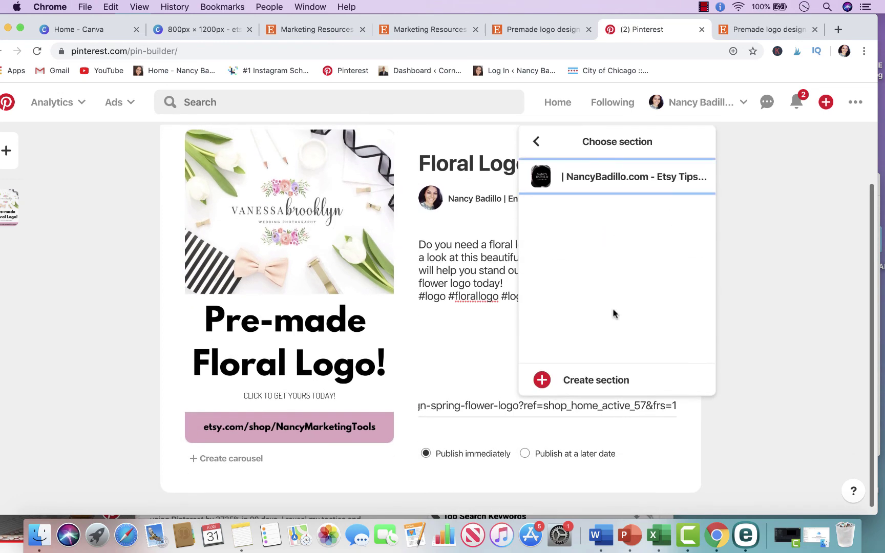
click(679, 318)
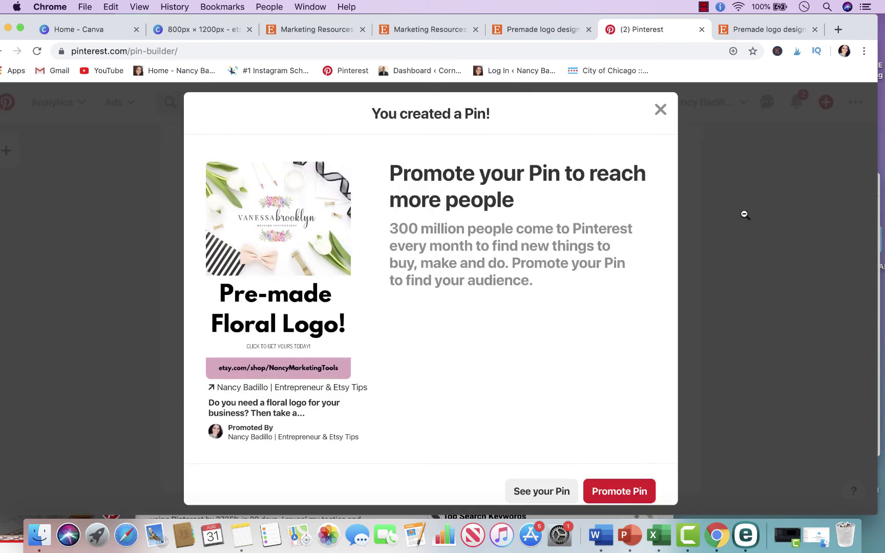
click(660, 109)
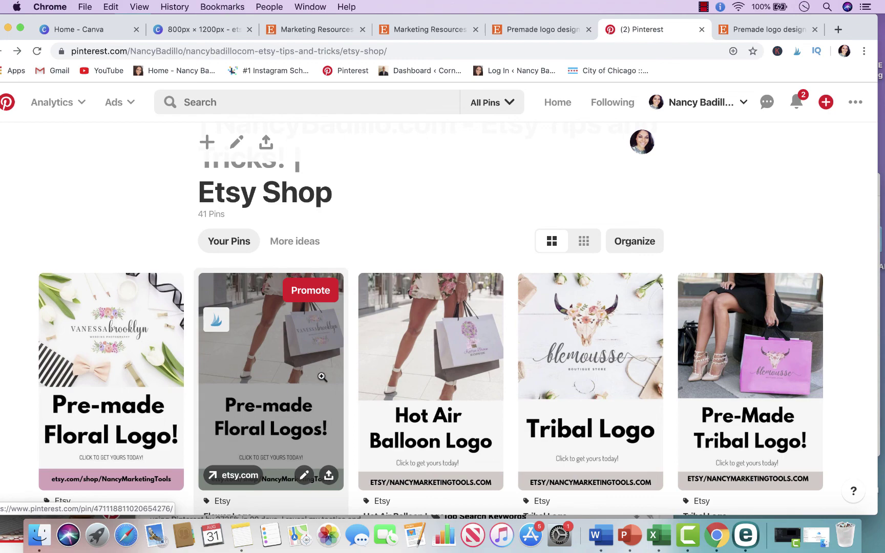
Browse the "Etsy Shop" section to review the pins saved for the shop's logo and printable listings.
scroll(348, 377, down, 10)
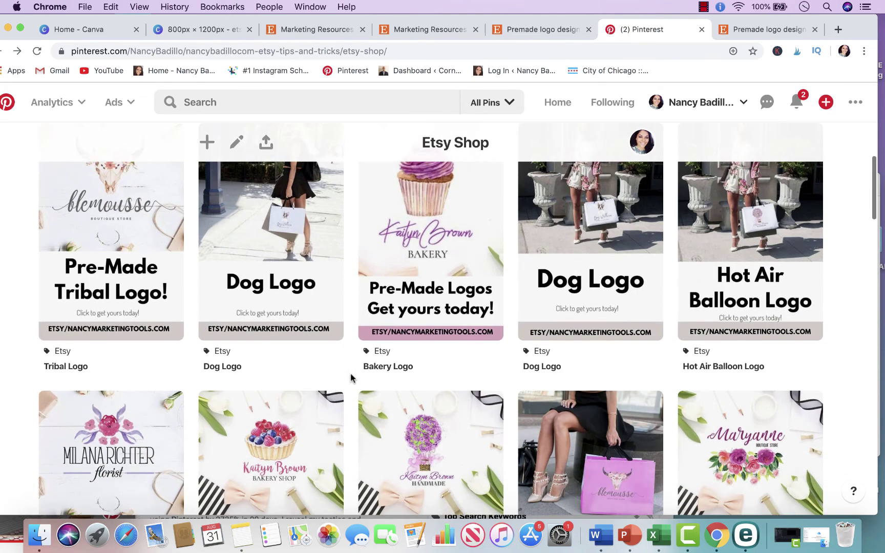
scroll(351, 378, down, 10)
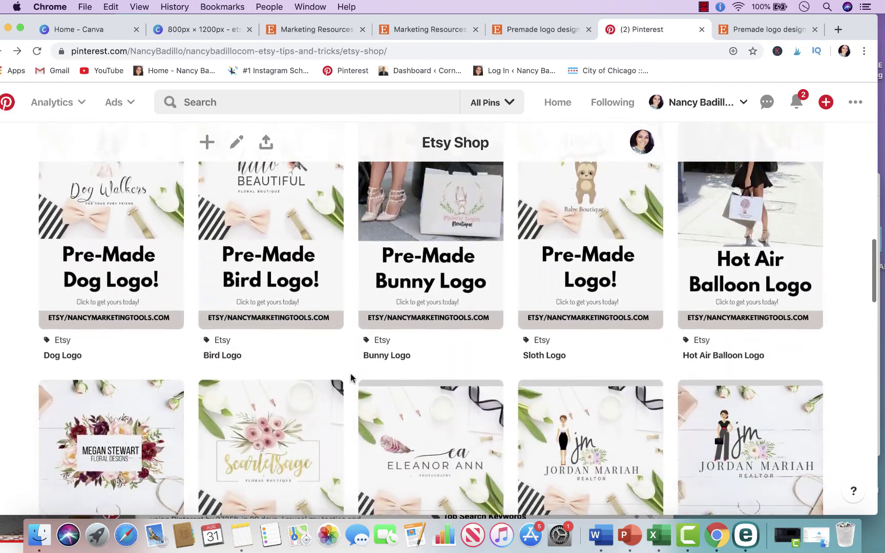
scroll(351, 378, down, 1)
scroll(351, 378, down, 10)
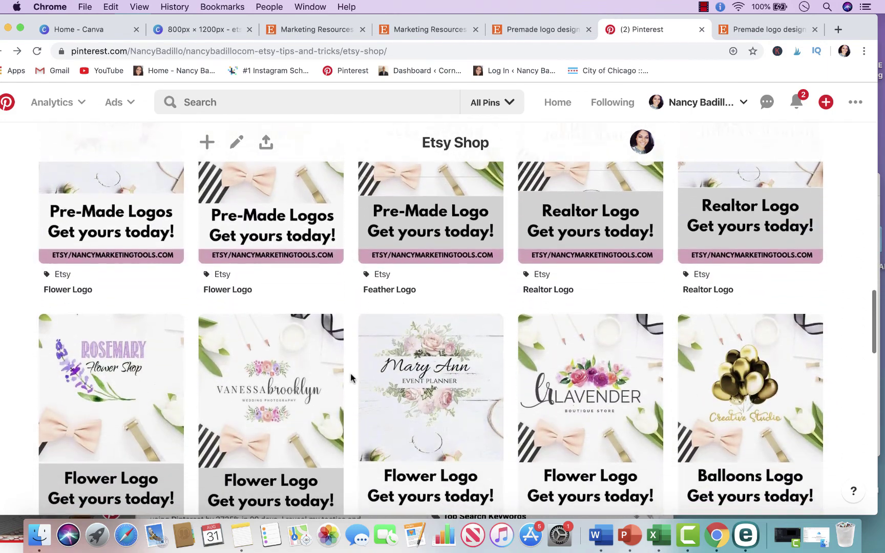
scroll(351, 378, down, 8)
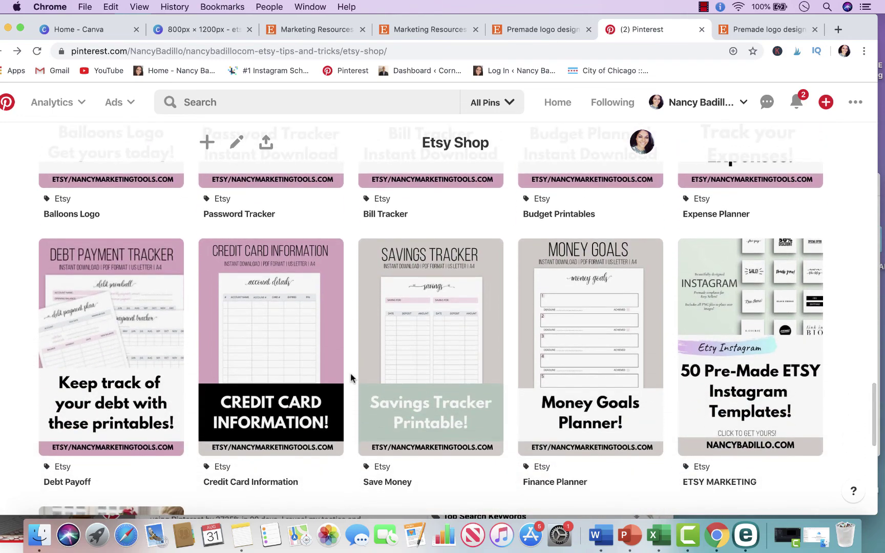
scroll(350, 378, down, 4)
scroll(350, 374, up, 12)
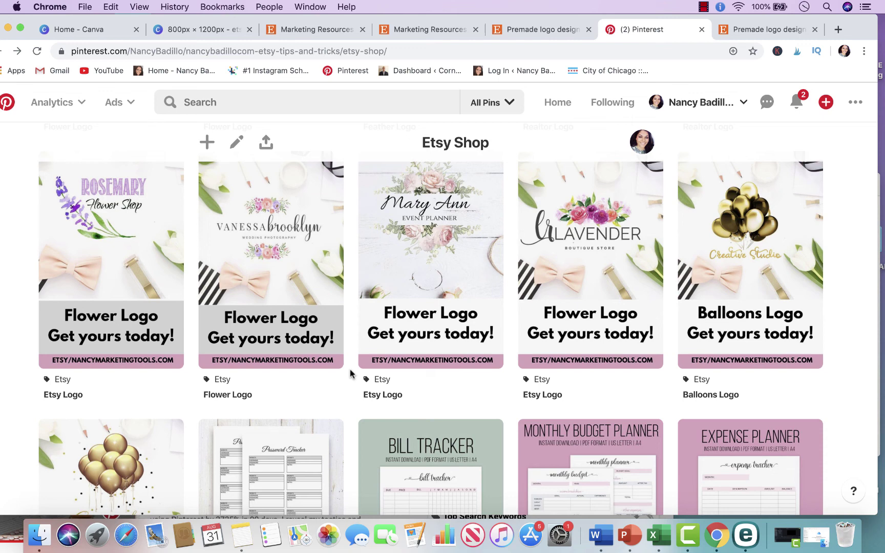
scroll(350, 373, up, 5)
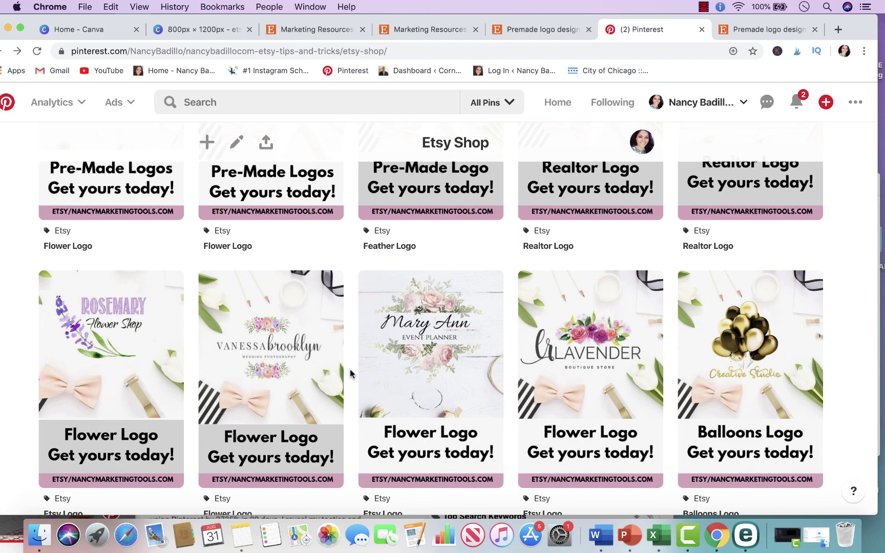
scroll(350, 374, up, 5)
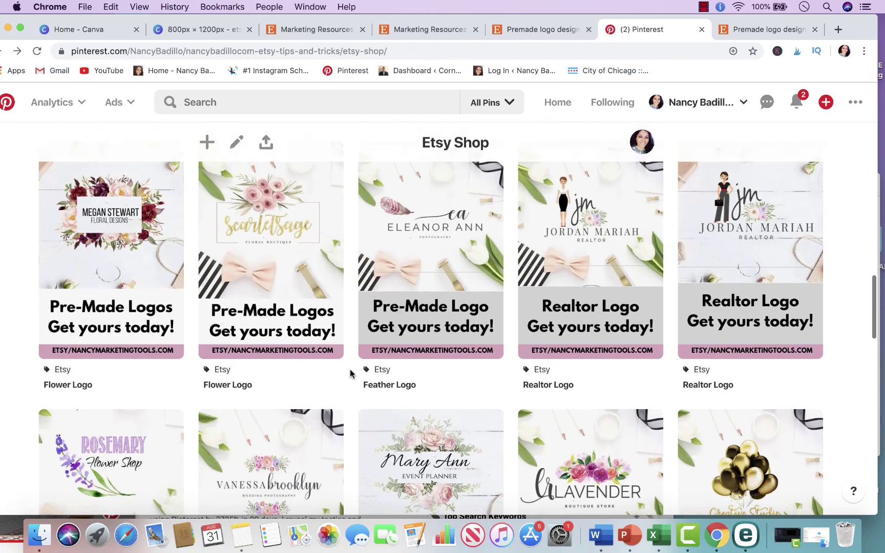